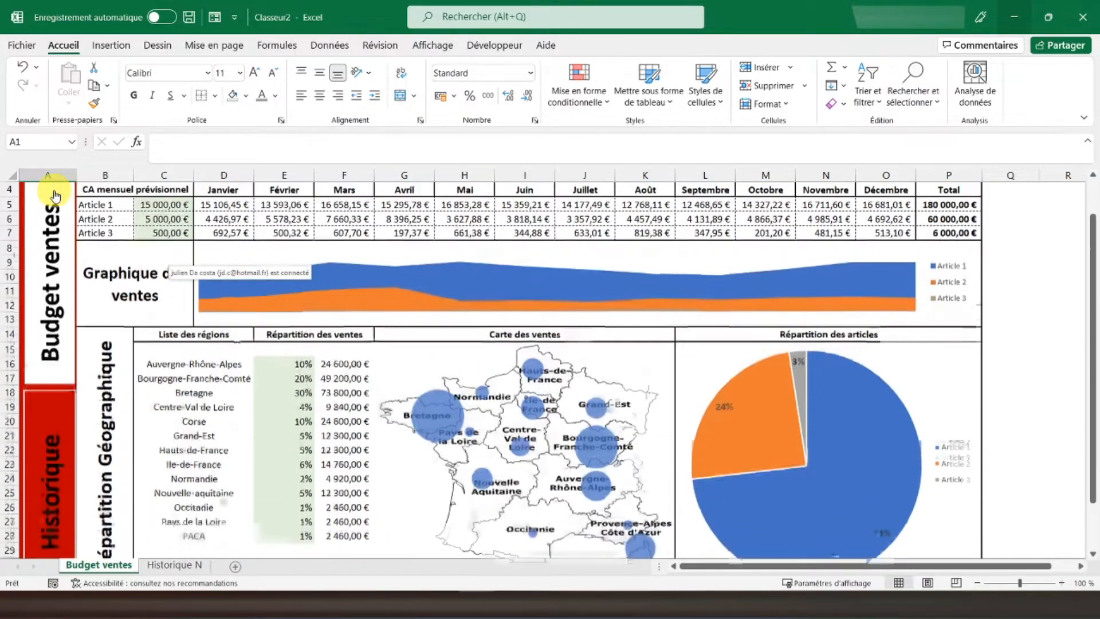
- Look over the completed Budget ventes sheet, including the sales chart, the regional map and the article breakdown
{"action": "scroll", "coordinate": [53, 195], "scroll_direction": "down", "scroll_amount": 1}
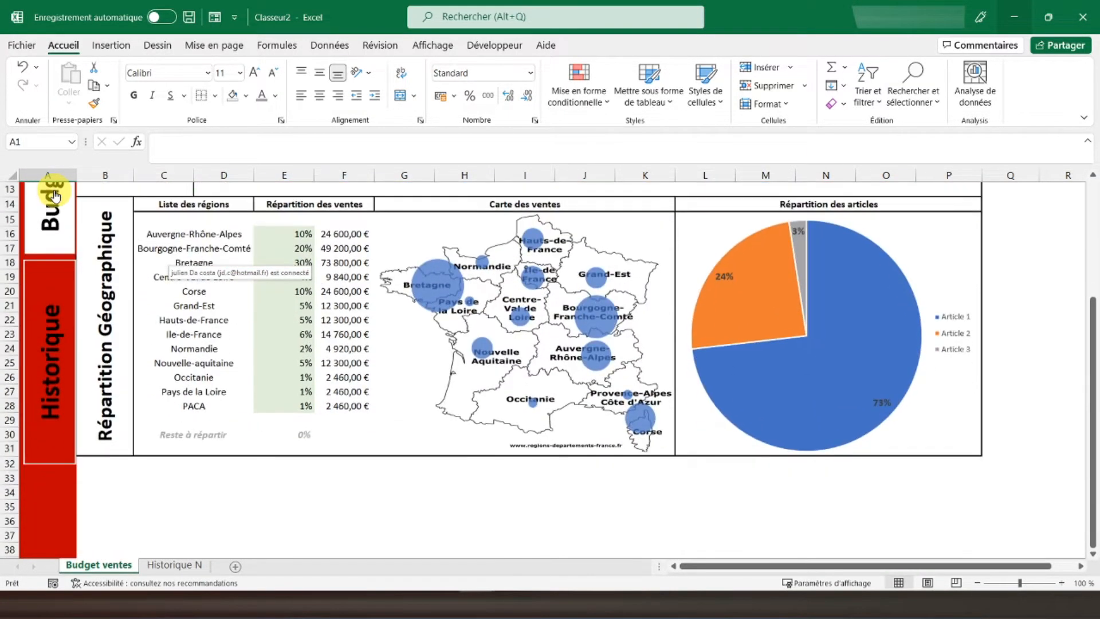
{"action": "scroll", "coordinate": [53, 195], "scroll_direction": "up", "scroll_amount": 1}
{"action": "scroll", "coordinate": [53, 192], "scroll_direction": "up", "scroll_amount": 3}
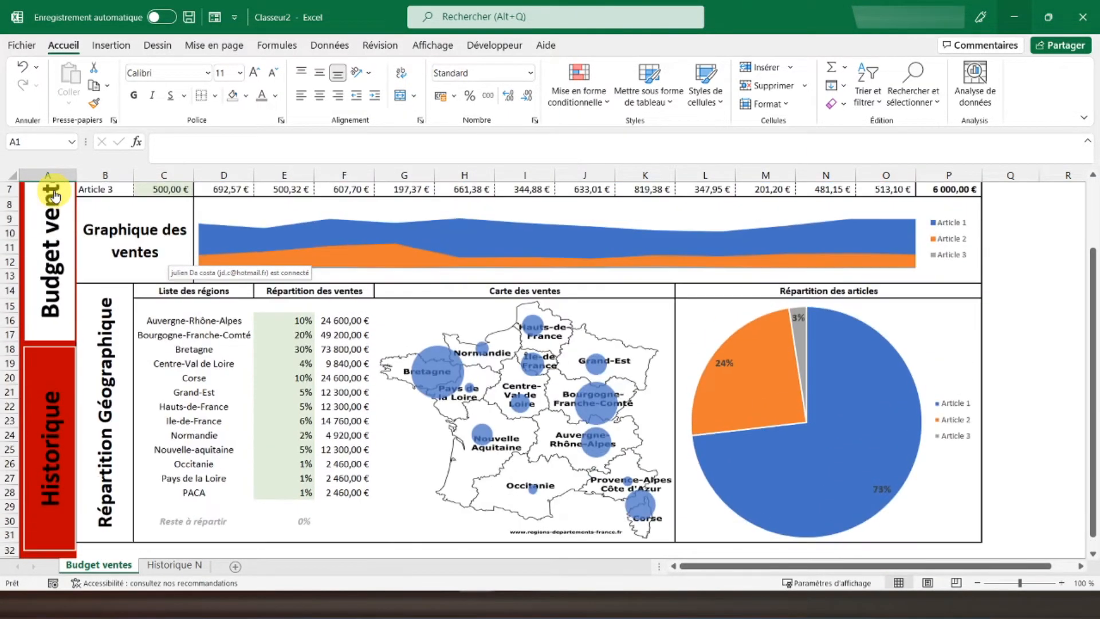
{"action": "scroll", "coordinate": [54, 190], "scroll_direction": "up", "scroll_amount": 1}
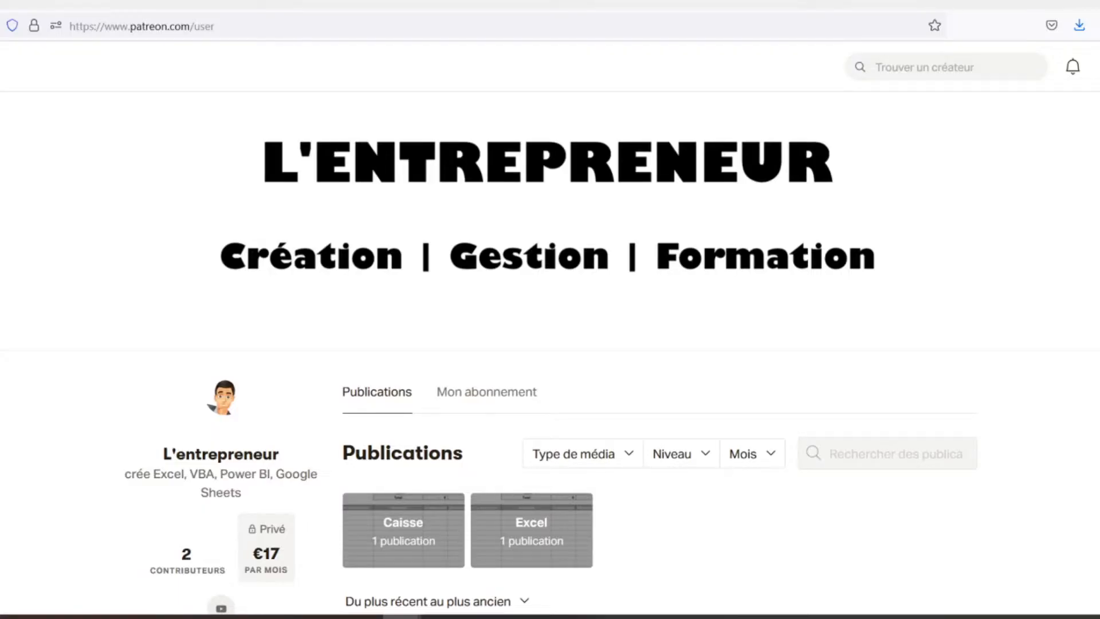
- Switch to the L'entrepreneur page on Patreon and look through its publications, including the Feuilles de caisse post
{"action": "scroll", "coordinate": [550, 344], "scroll_direction": "down", "scroll_amount": 3}
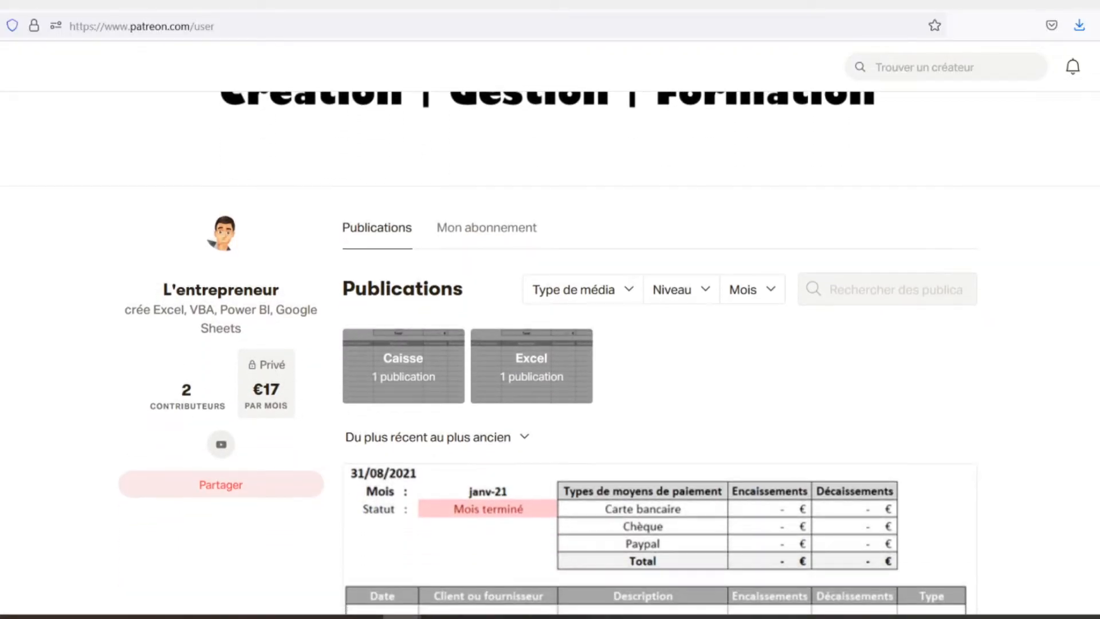
{"action": "scroll", "coordinate": [550, 344], "scroll_direction": "down", "scroll_amount": 3}
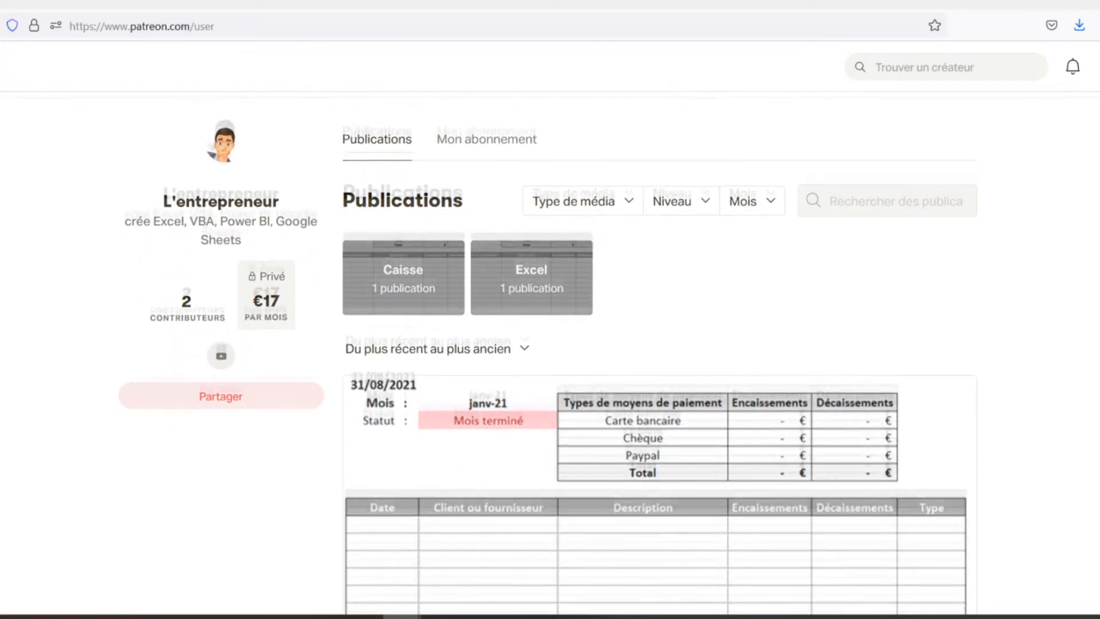
{"action": "scroll", "coordinate": [550, 344], "scroll_direction": "down", "scroll_amount": 2}
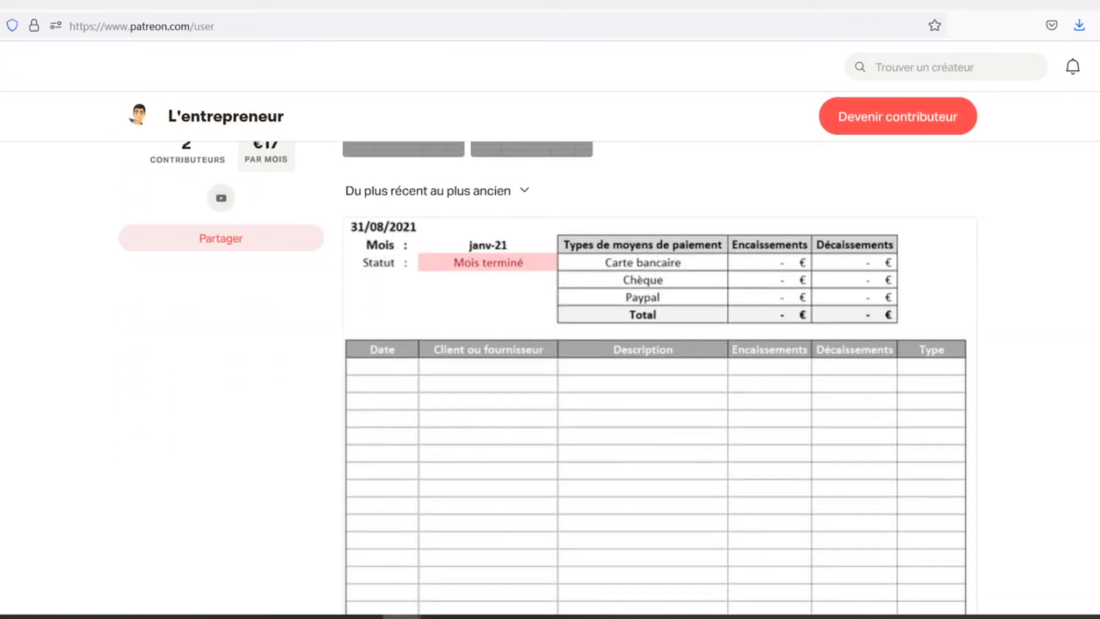
{"action": "scroll", "coordinate": [550, 344], "scroll_direction": "down", "scroll_amount": 2}
{"action": "scroll", "coordinate": [550, 343], "scroll_direction": "down", "scroll_amount": 2}
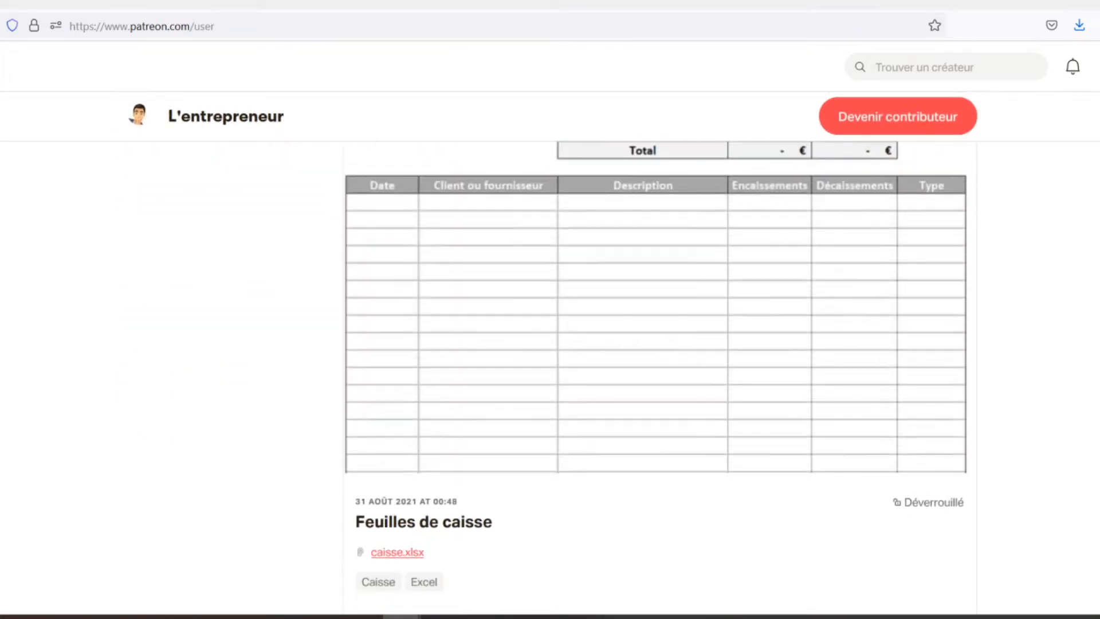
{"action": "scroll", "coordinate": [550, 344], "scroll_direction": "down", "scroll_amount": 2}
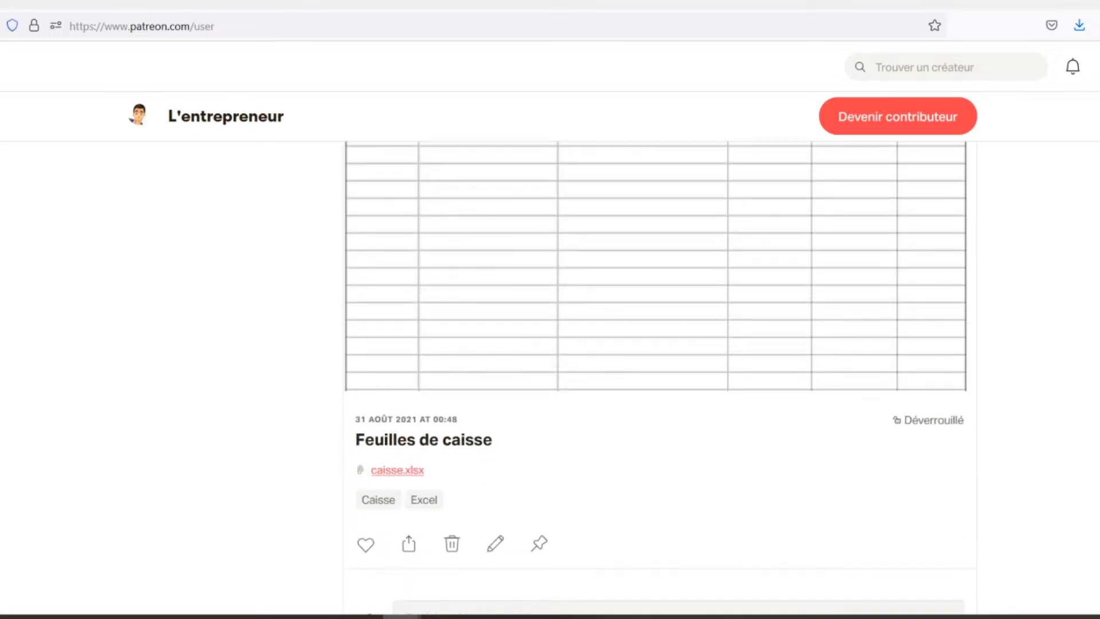
{"action": "scroll", "coordinate": [550, 343], "scroll_direction": "down", "scroll_amount": 2}
{"action": "scroll", "coordinate": [550, 344], "scroll_direction": "down", "scroll_amount": 2}
{"action": "scroll", "coordinate": [550, 343], "scroll_direction": "down", "scroll_amount": 2}
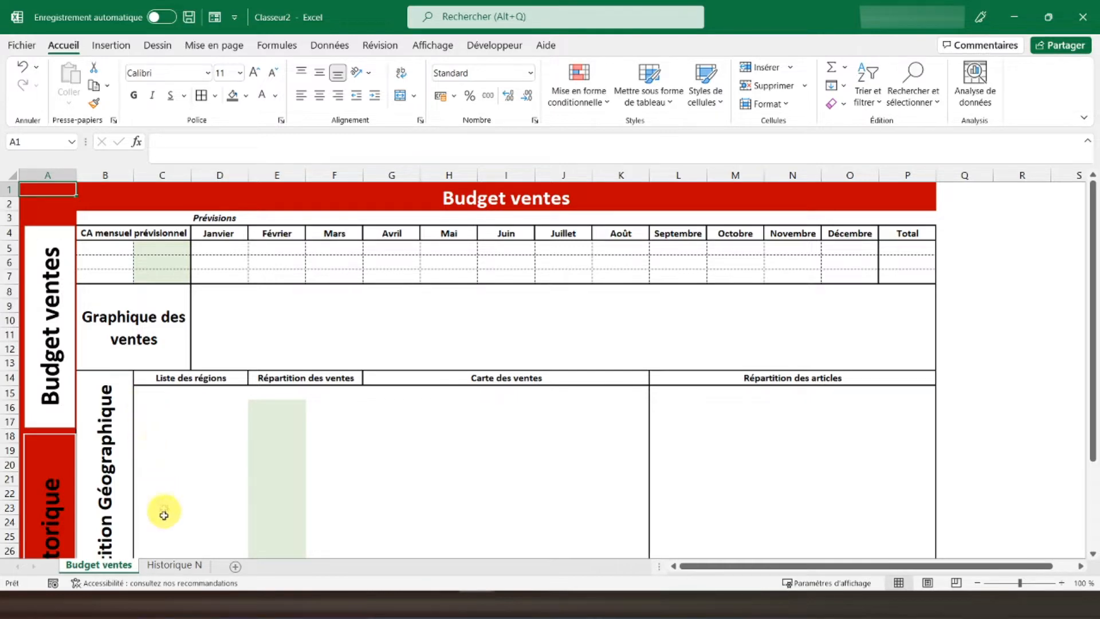
- On the Historique N sheet, paste the copied Année N-1 sales as values from C6 and apply the euro accounting format
{"action": "left_click", "coordinate": [166, 565]}
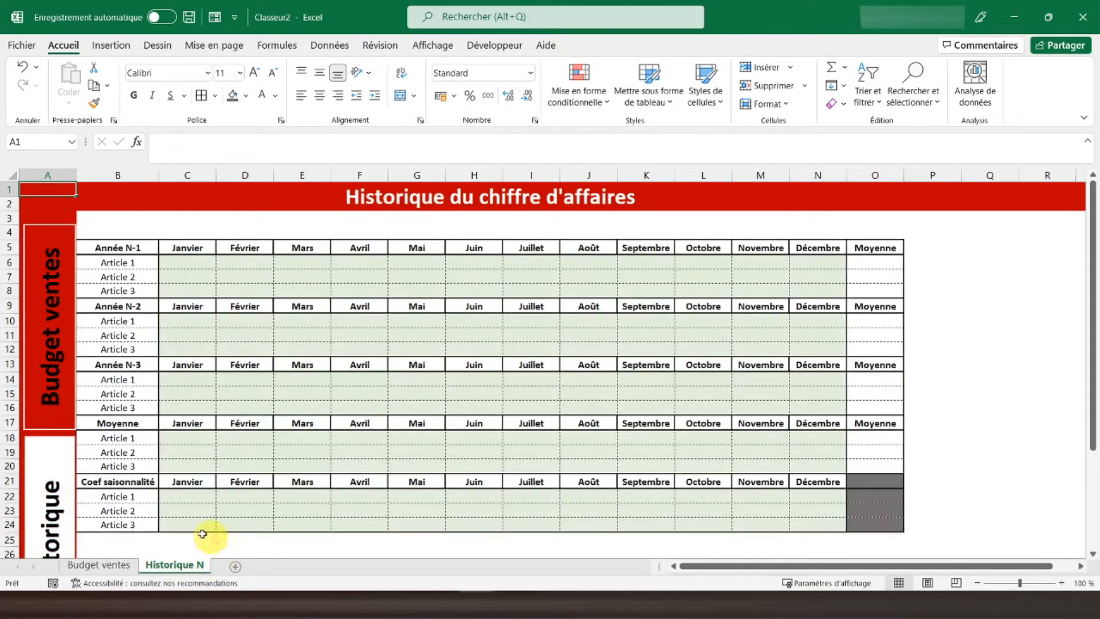
{"action": "left_click", "coordinate": [182, 265]}
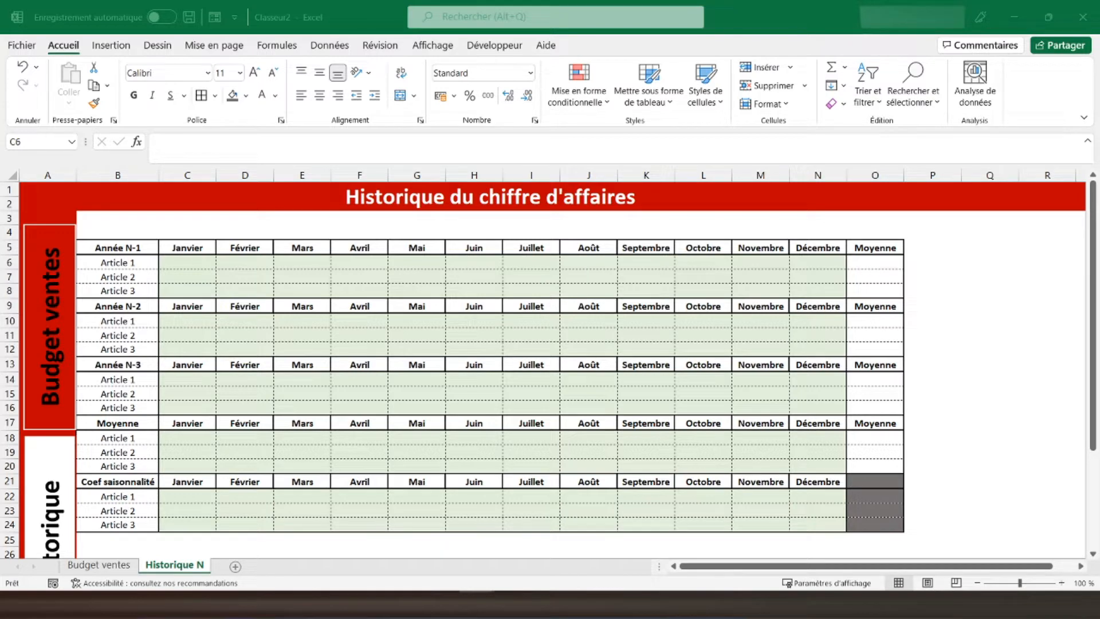
{"action": "left_click", "coordinate": [189, 263]}
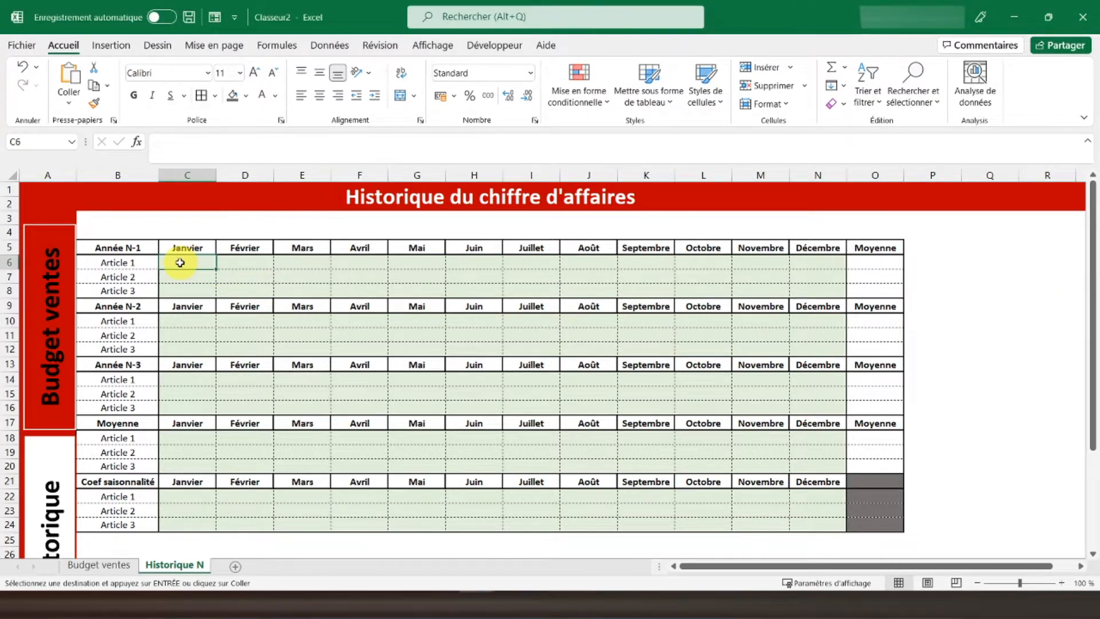
{"action": "right_click", "coordinate": [180, 262]}
{"action": "left_click", "coordinate": [236, 253]}
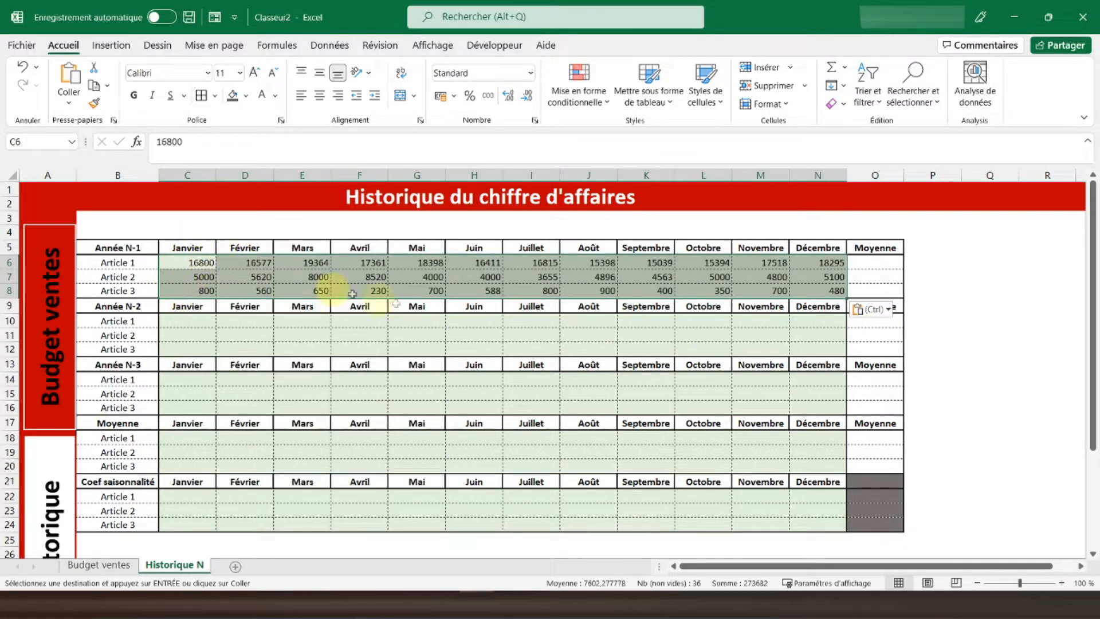
{"action": "left_click", "coordinate": [439, 96]}
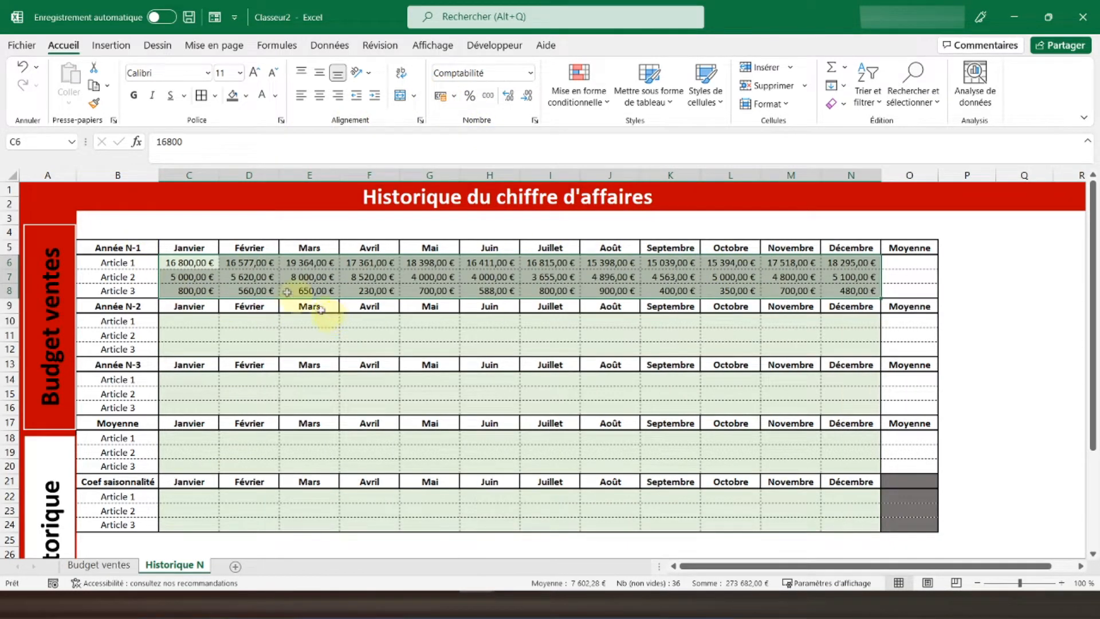
{"action": "left_click", "coordinate": [252, 290]}
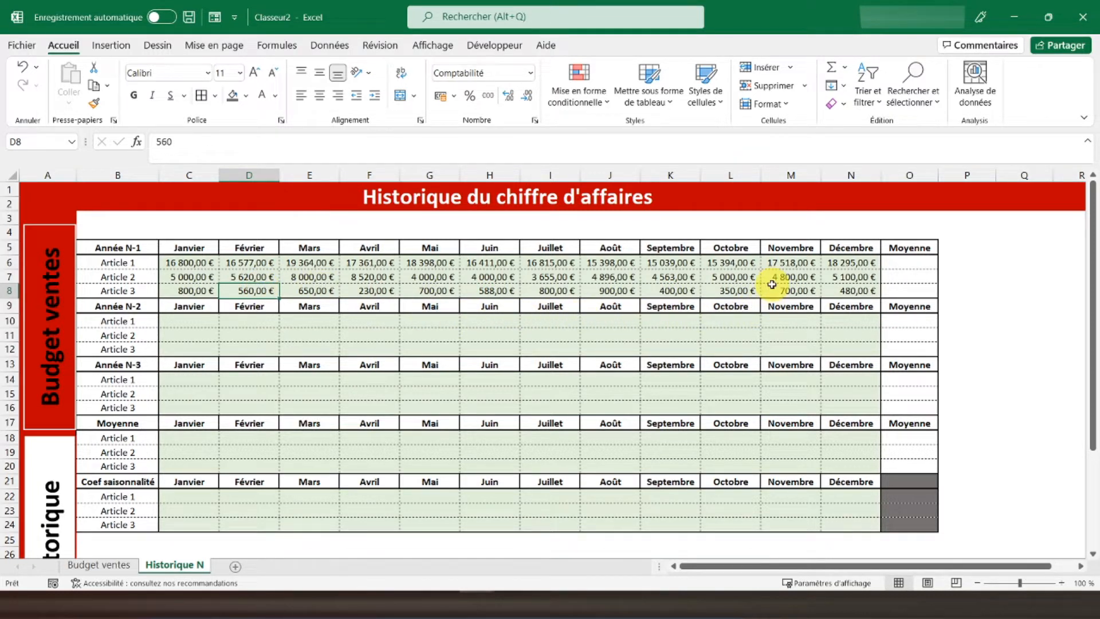
{"action": "left_click", "coordinate": [137, 266]}
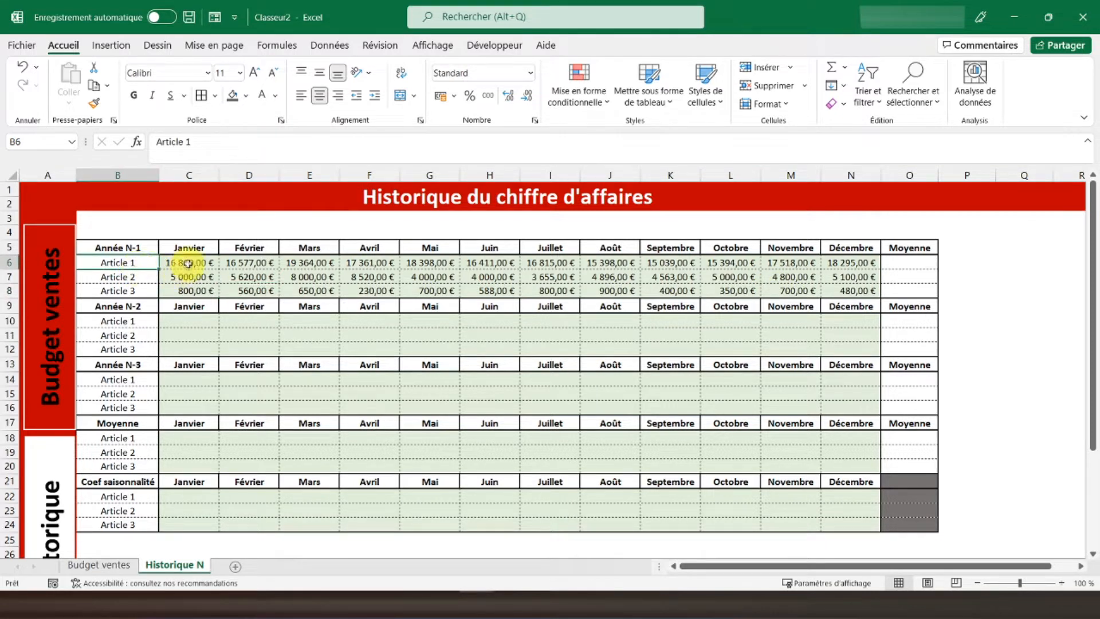
{"action": "left_click", "coordinate": [189, 261]}
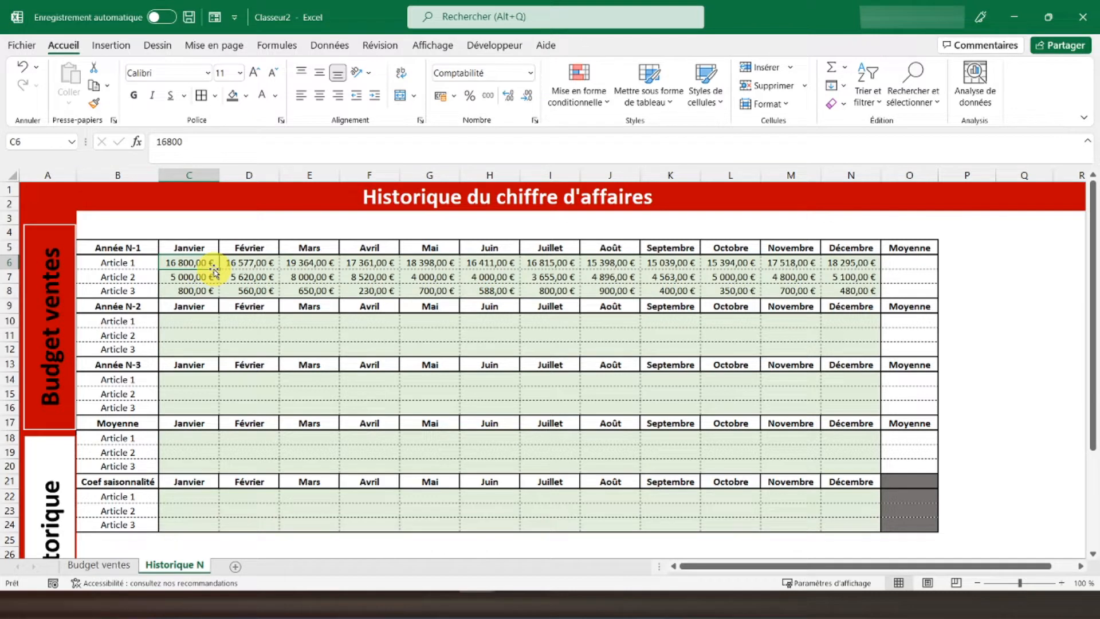
{"action": "left_click", "coordinate": [255, 261]}
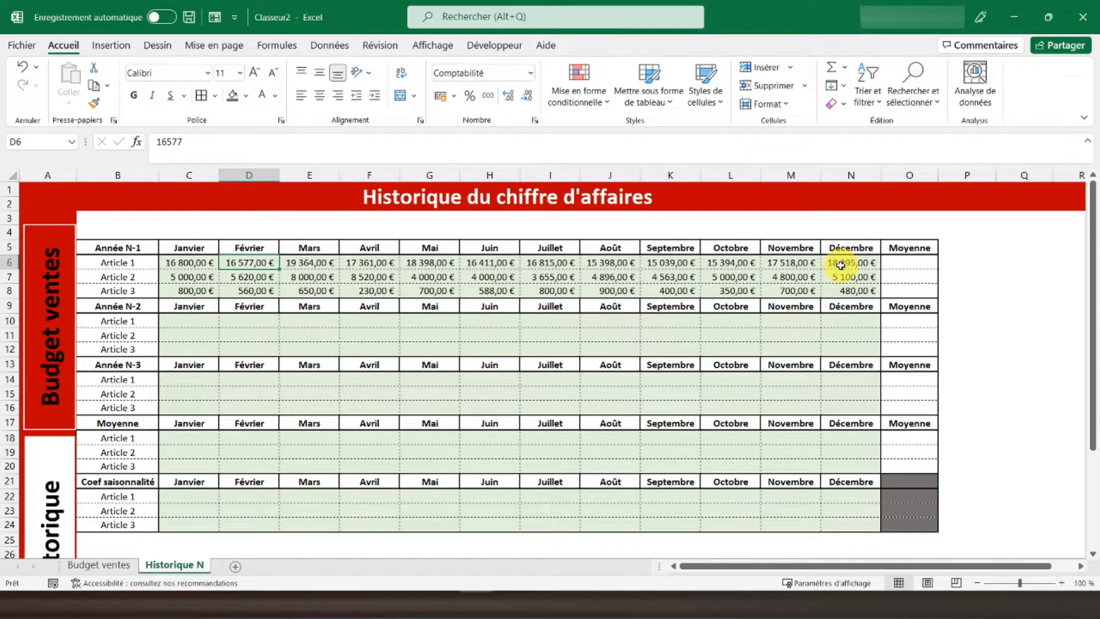
{"action": "left_click", "coordinate": [125, 261]}
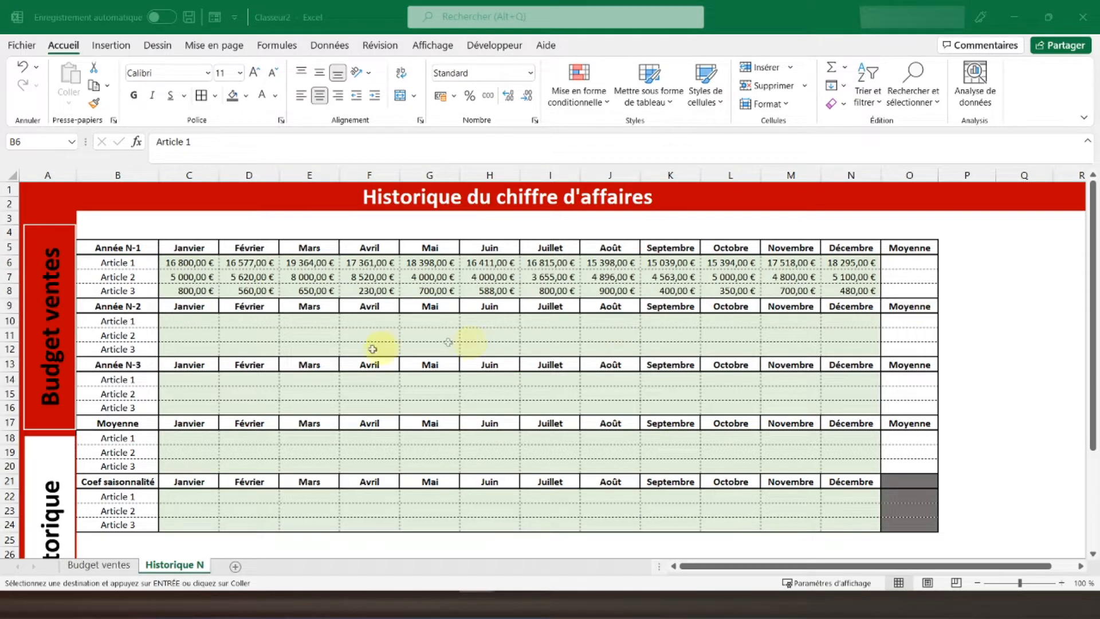
- Paste the copied Année N-2 sales as values starting at C10 and apply the euro accounting format
{"action": "right_click", "coordinate": [185, 320]}
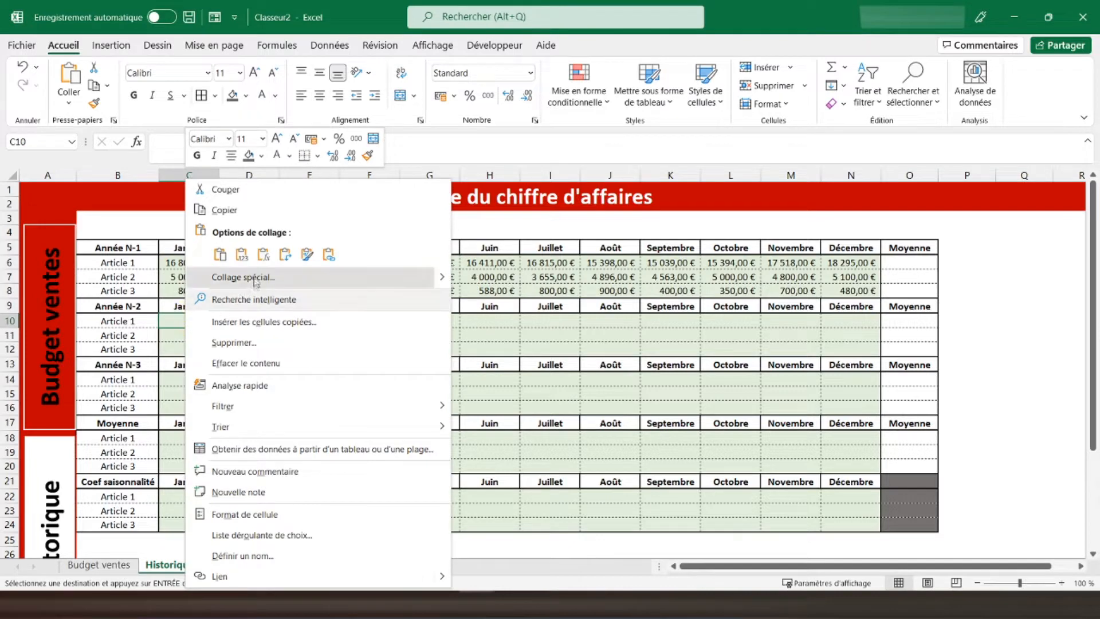
{"action": "left_click", "coordinate": [244, 256]}
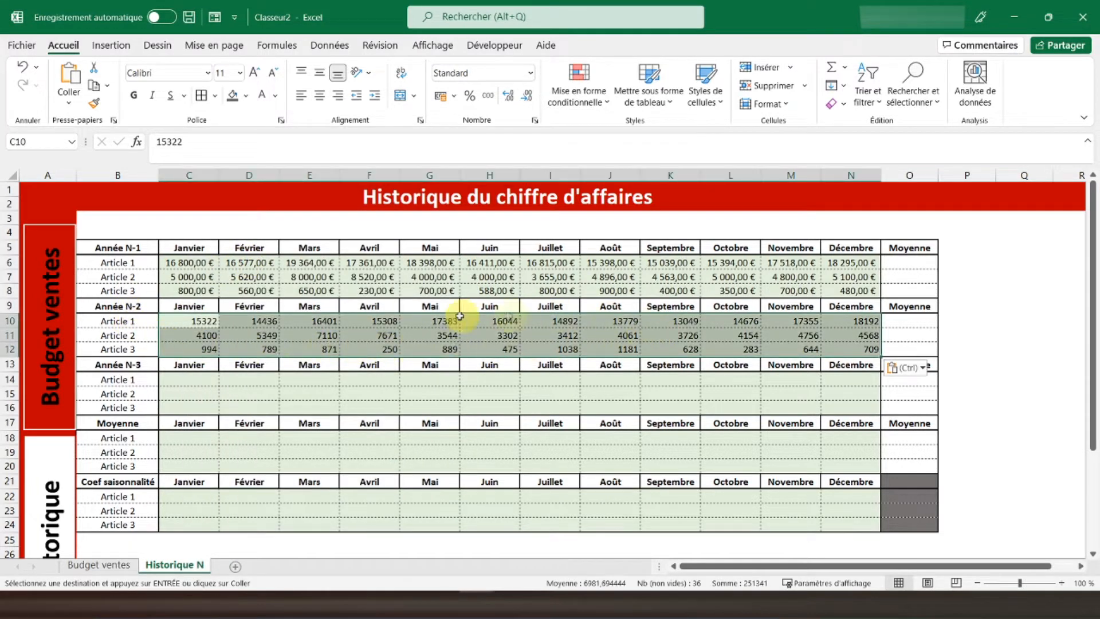
{"action": "left_click", "coordinate": [440, 98]}
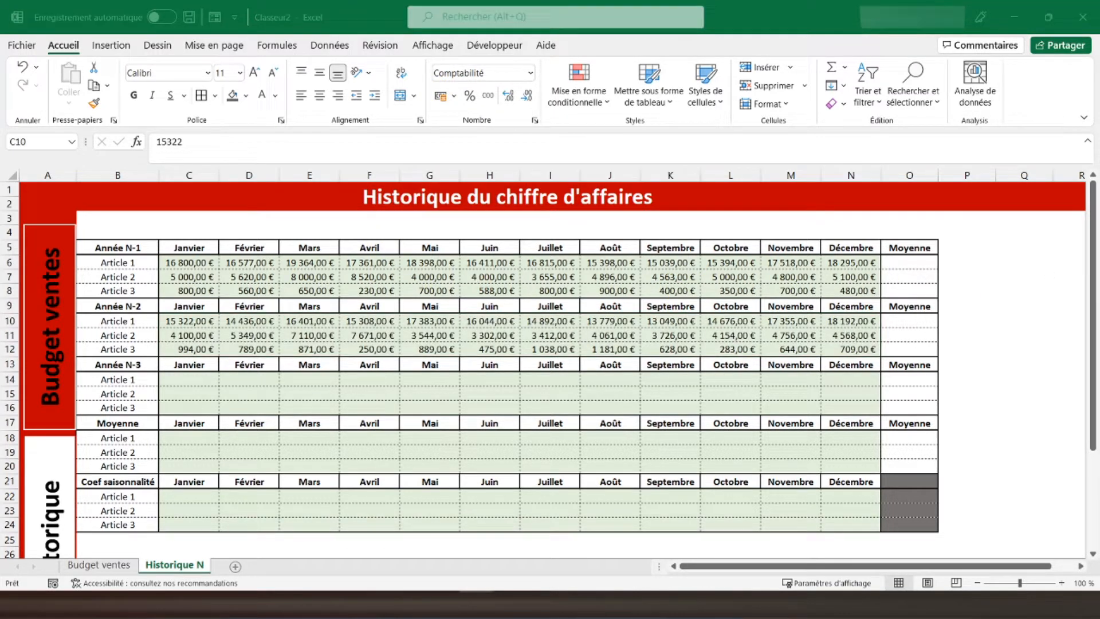
- Copy the Année N-3 sales, paste them as values starting at C14 and apply the euro accounting format
{"action": "key", "text": "ctrl+c"}
{"action": "left_click", "coordinate": [172, 382]}
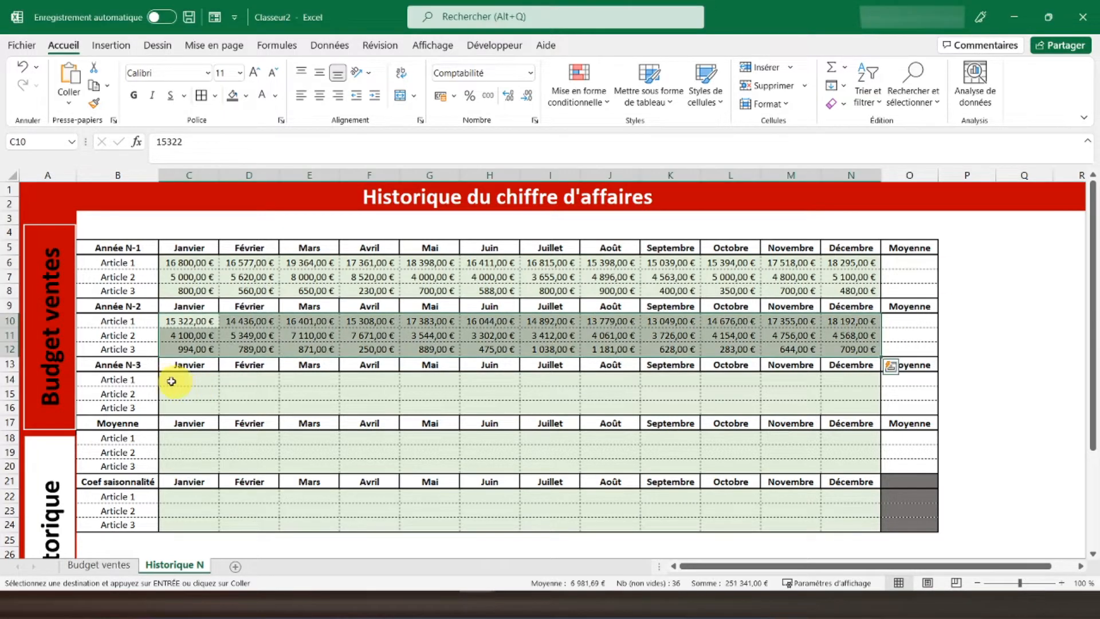
{"action": "right_click", "coordinate": [172, 381]}
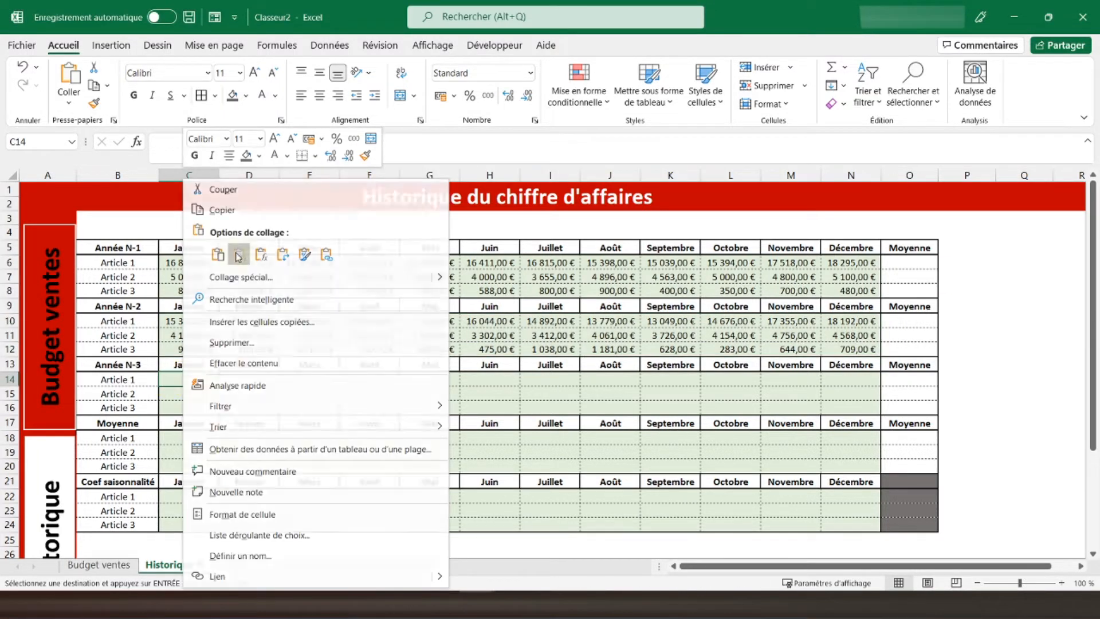
{"action": "left_click", "coordinate": [238, 256]}
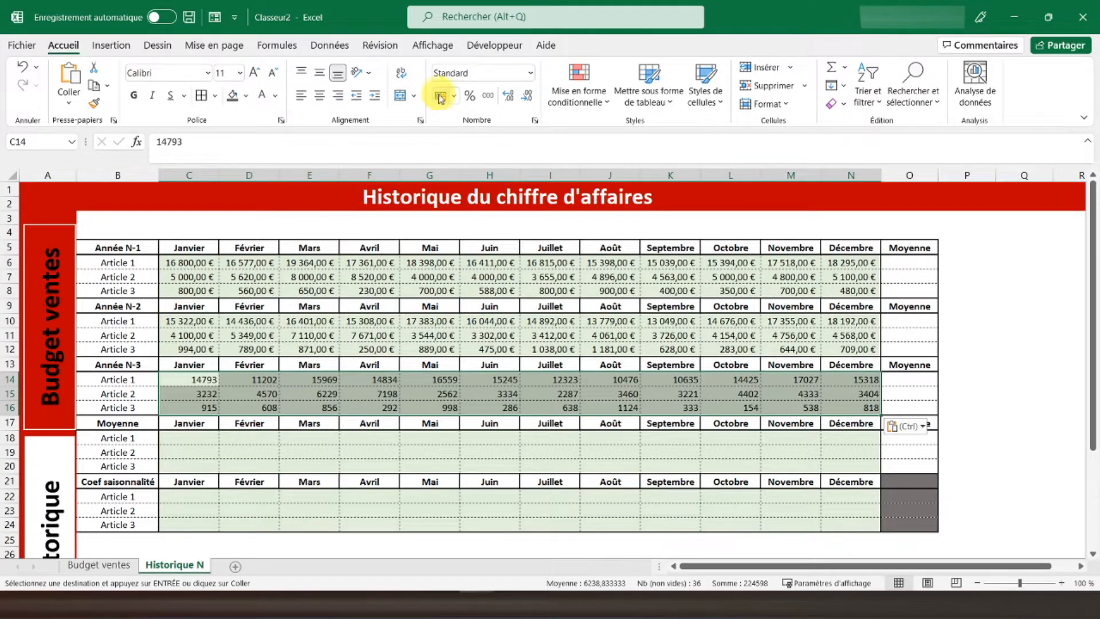
{"action": "left_click", "coordinate": [440, 98]}
- Remove the green fill from the Moyenne block C18:N20 and apply the euro accounting format to it
{"action": "left_click_drag", "start_coordinate": [182, 437], "coordinate": [851, 463]}
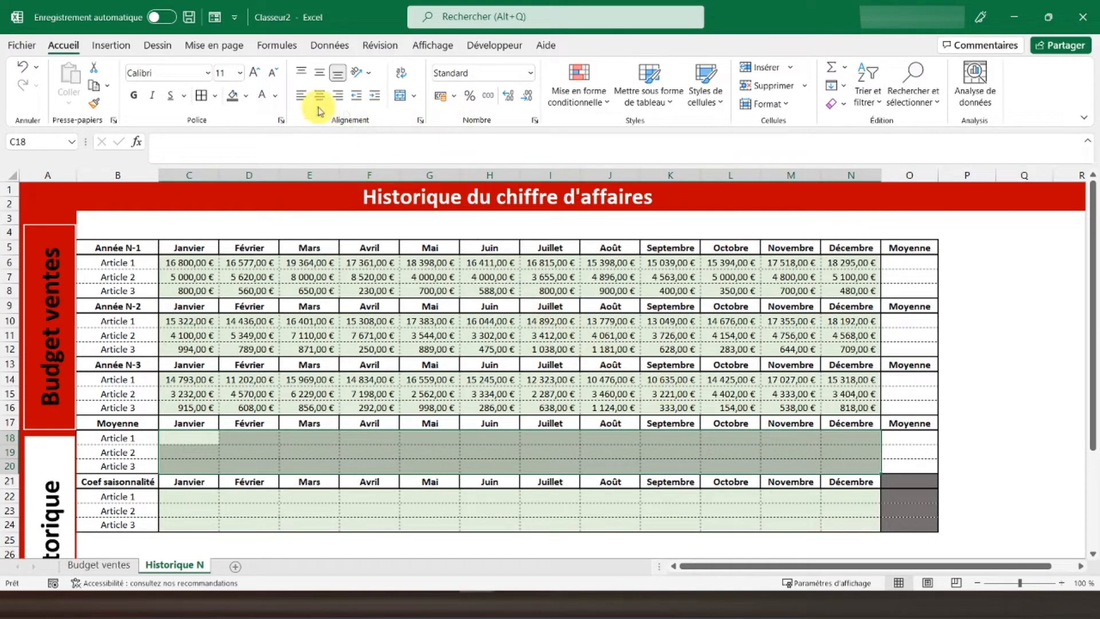
{"action": "left_click", "coordinate": [245, 95]}
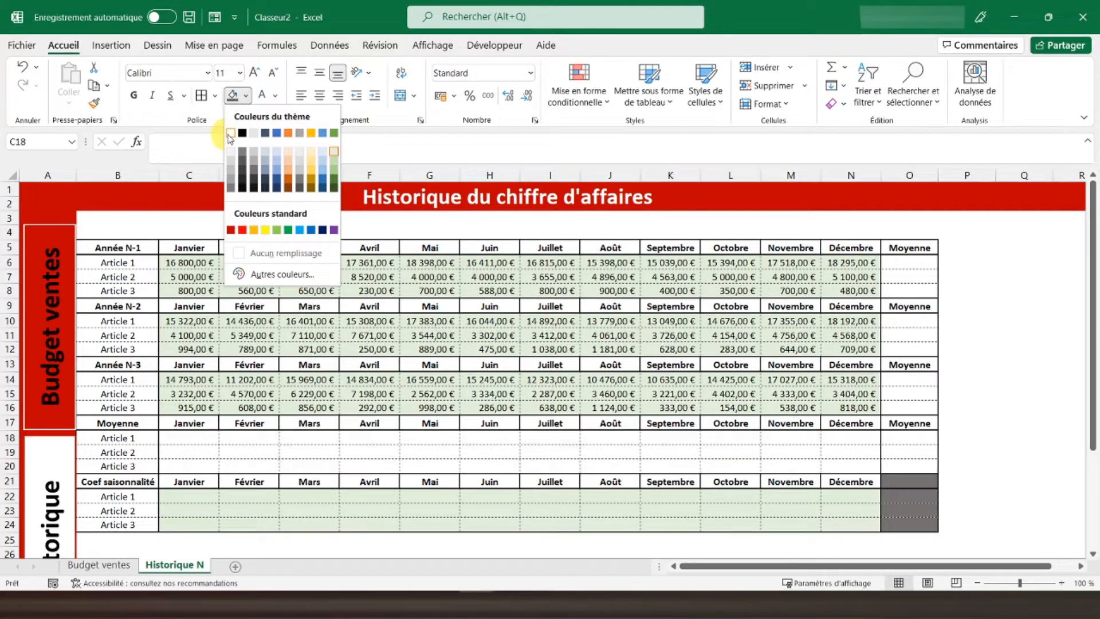
{"action": "left_click", "coordinate": [250, 259]}
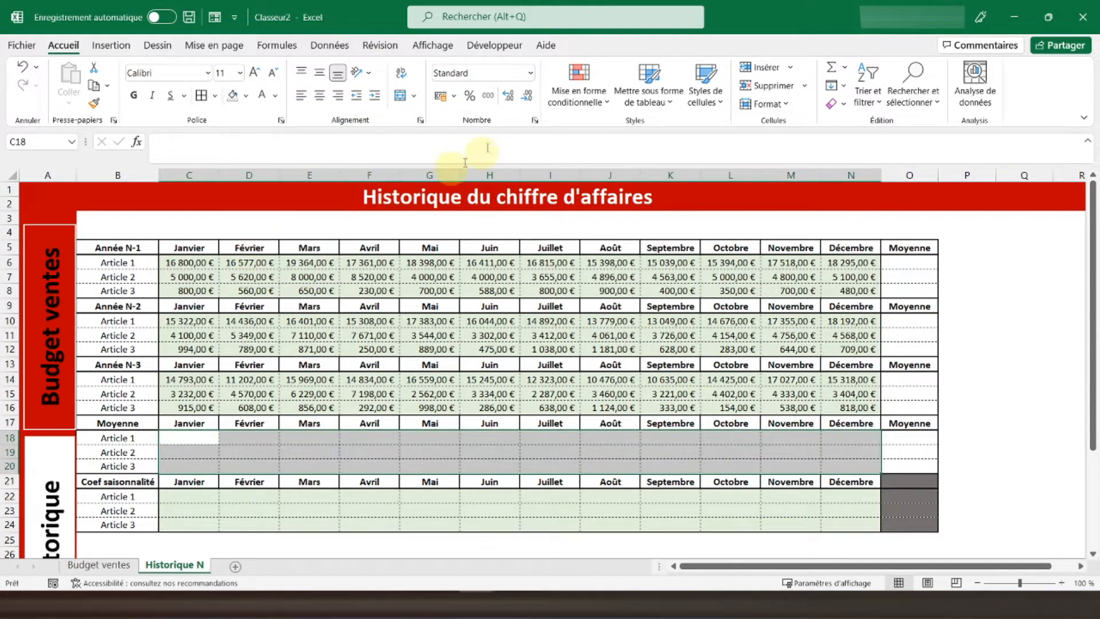
{"action": "left_click", "coordinate": [439, 96]}
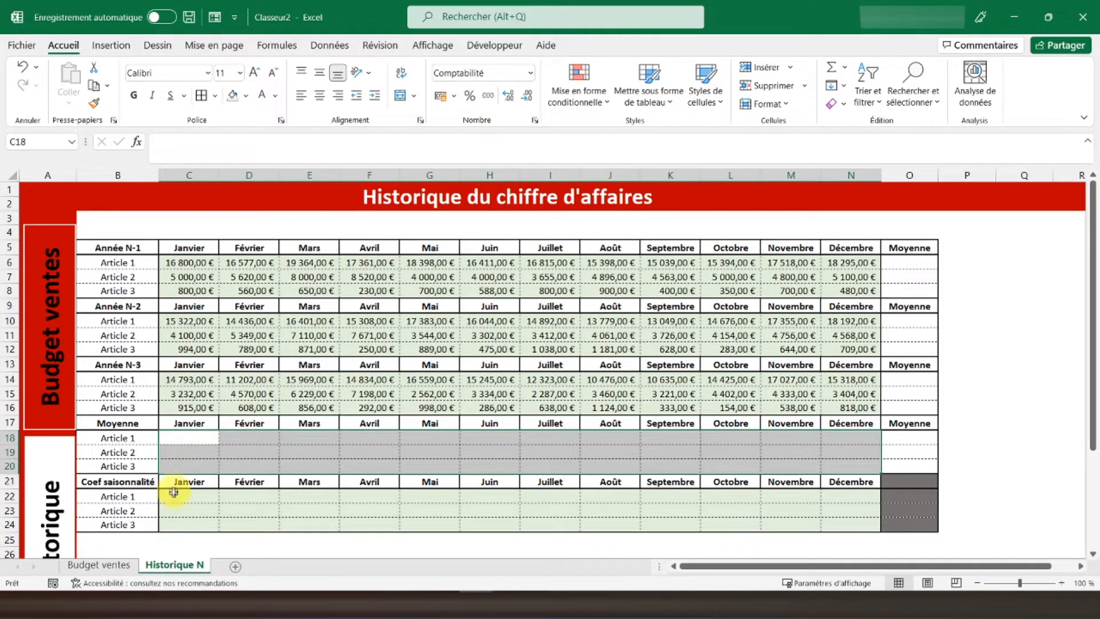
- Remove the green fill from the Coef saisonnalité block C22:N24
{"action": "left_click_drag", "start_coordinate": [178, 495], "coordinate": [846, 519]}
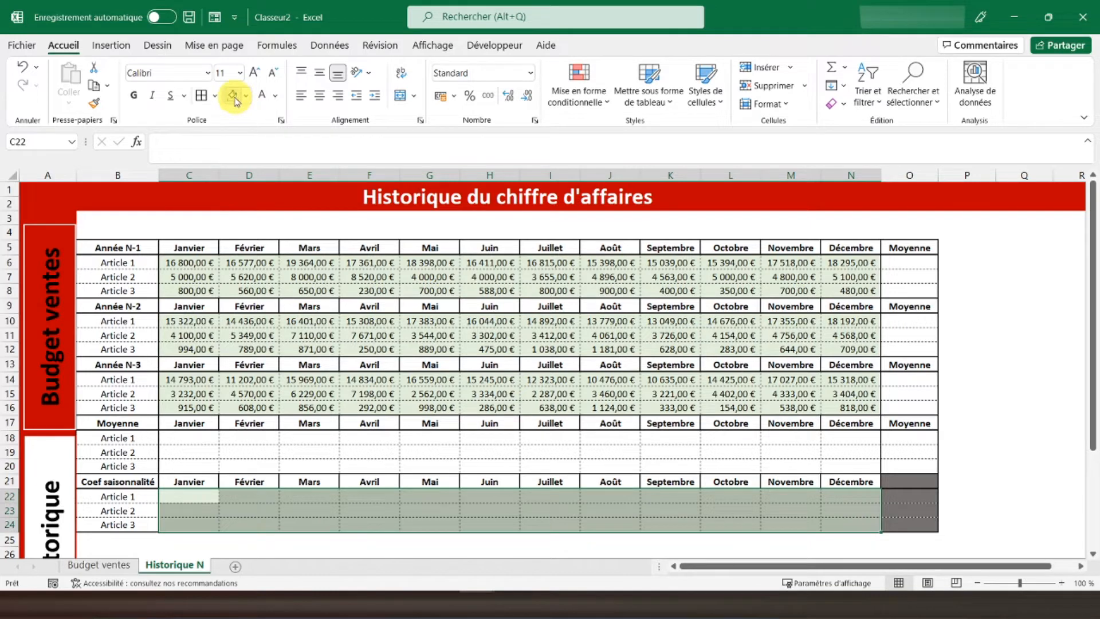
{"action": "left_click", "coordinate": [233, 95]}
{"action": "left_click", "coordinate": [505, 321]}
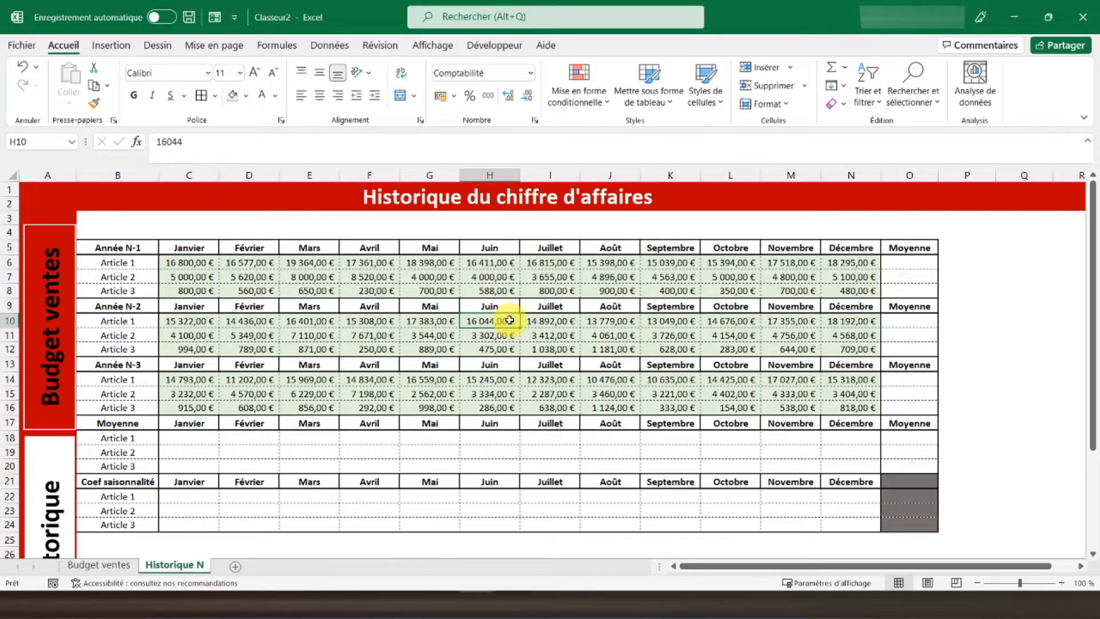
- Enter =MOYENNE(C6:N6) in O6 to average Article 1's monthly sales for Année N-1
{"action": "left_click", "coordinate": [915, 262]}
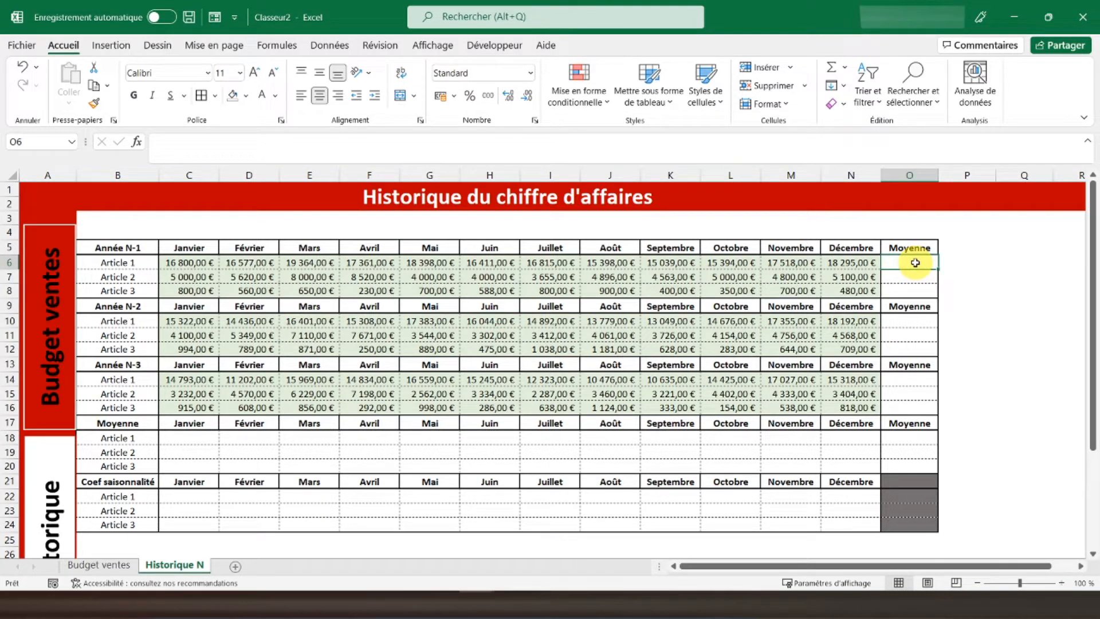
{"action": "type", "text": "=moye"}
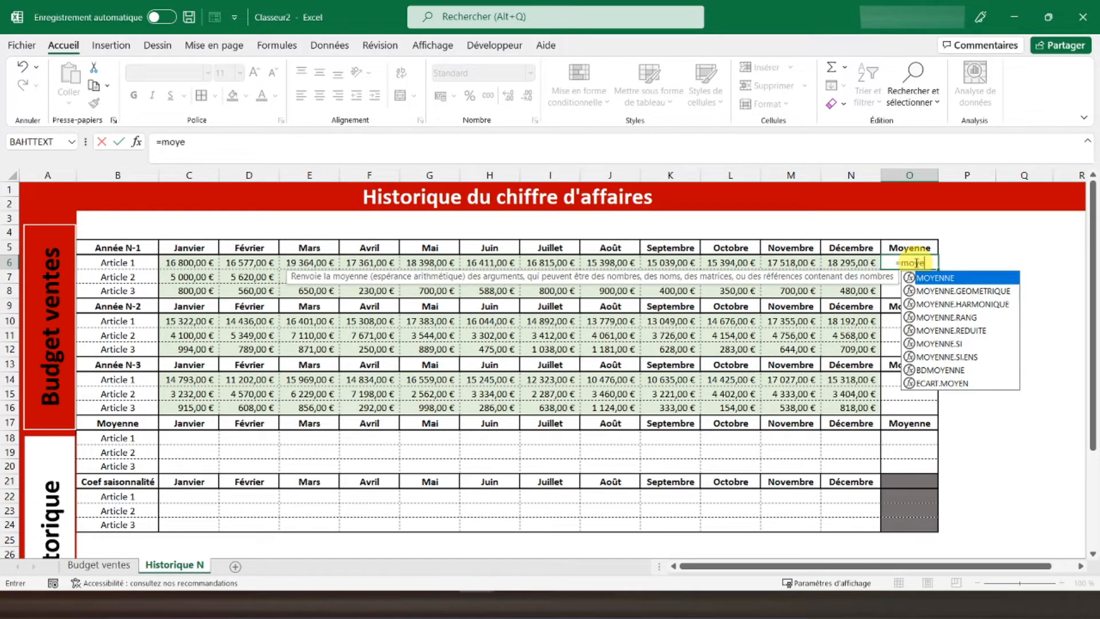
{"action": "type", "text": "nne("}
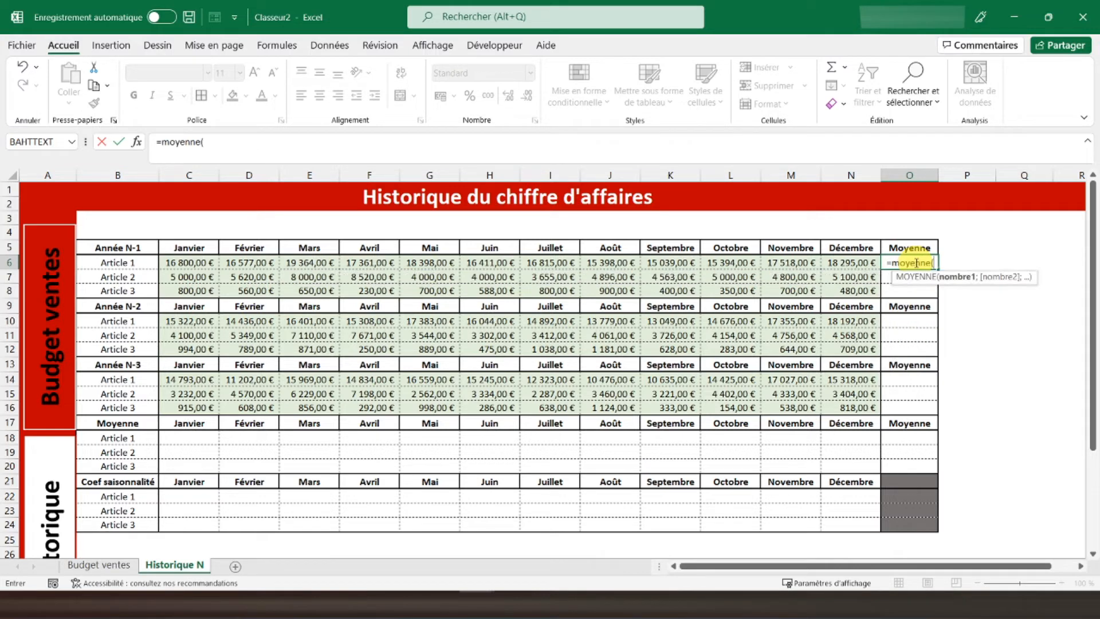
{"action": "left_click", "coordinate": [198, 265]}
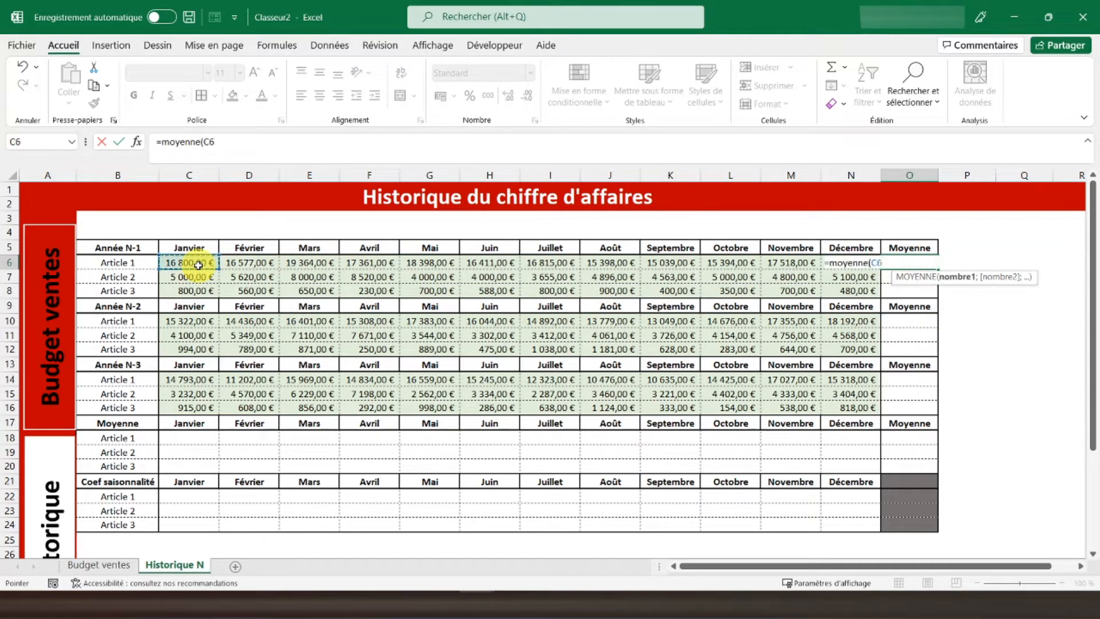
{"action": "left_click_drag", "start_coordinate": [198, 264], "coordinate": [837, 259]}
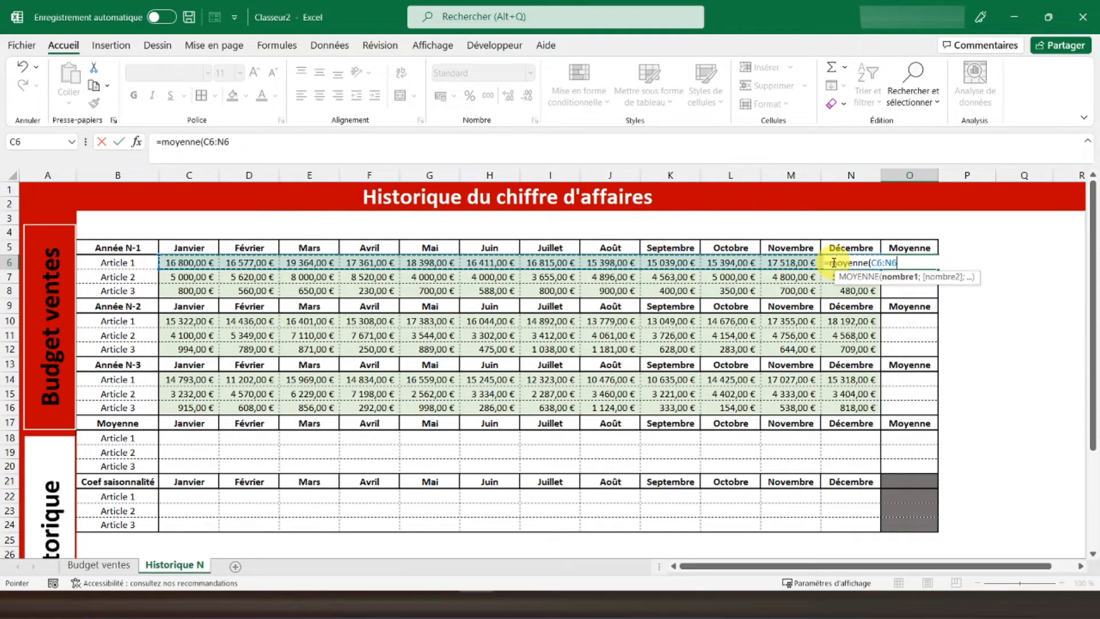
{"action": "key", "text": "Return"}
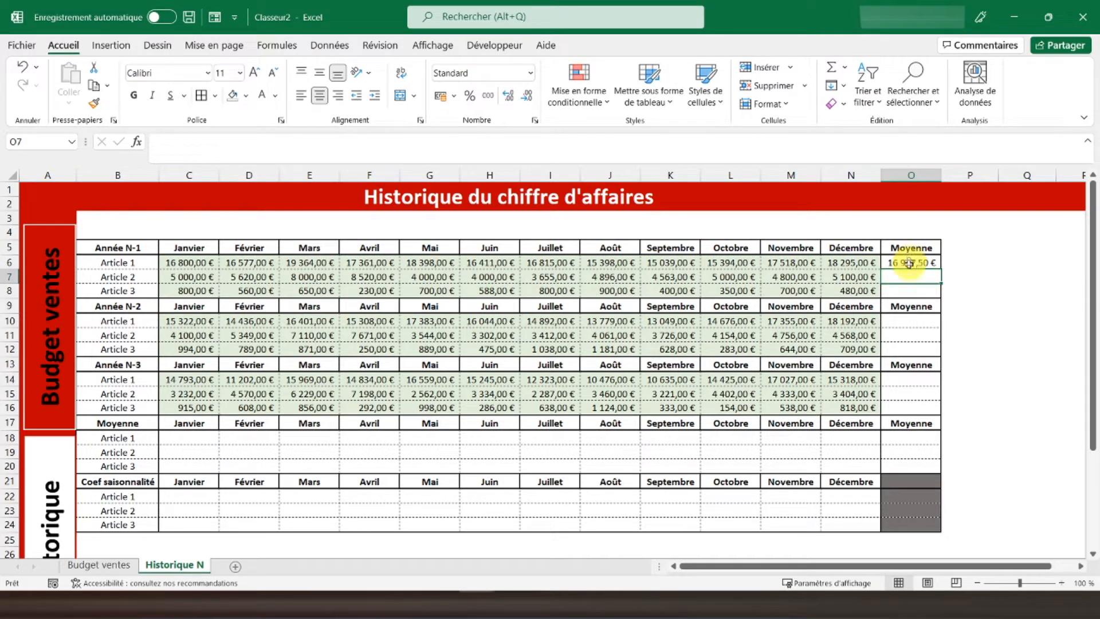
- Copy O6, paste only its formula into O7:O8 and apply the euro accounting format
{"action": "right_click", "coordinate": [905, 264]}
{"action": "left_click", "coordinate": [752, 221]}
{"action": "left_click_drag", "start_coordinate": [913, 277], "coordinate": [912, 290]}
{"action": "right_click", "coordinate": [911, 291]}
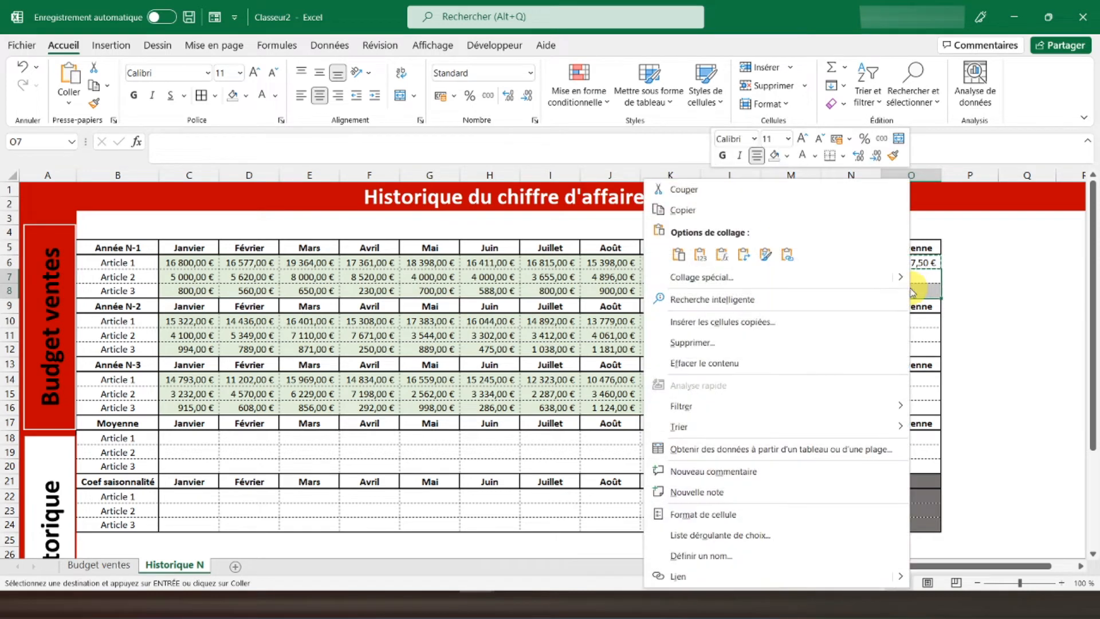
{"action": "left_click", "coordinate": [721, 254]}
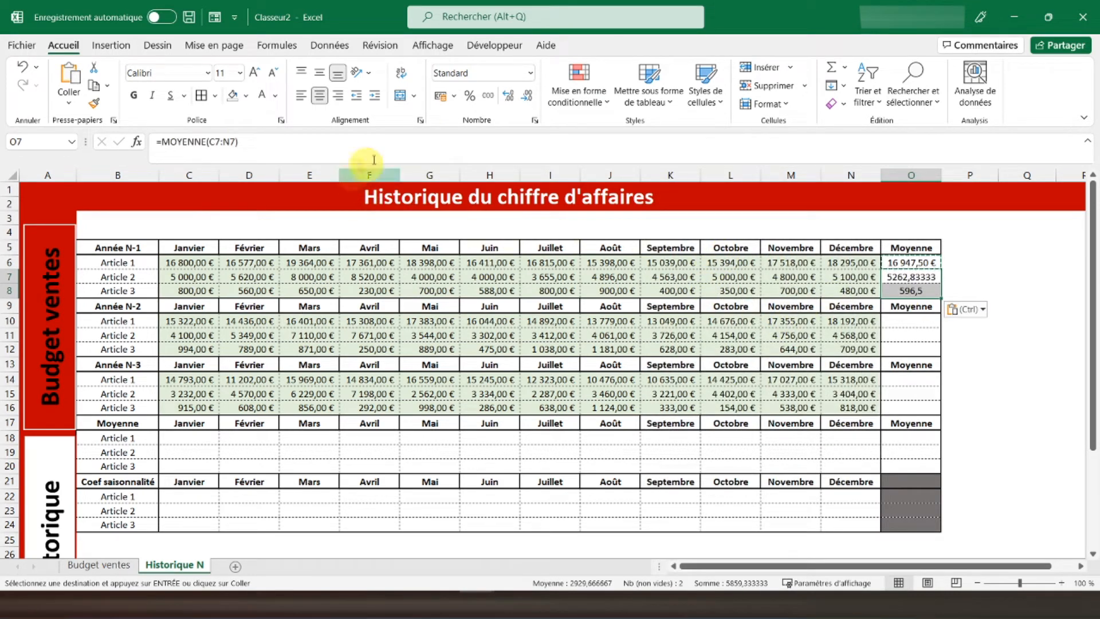
{"action": "left_click", "coordinate": [441, 95]}
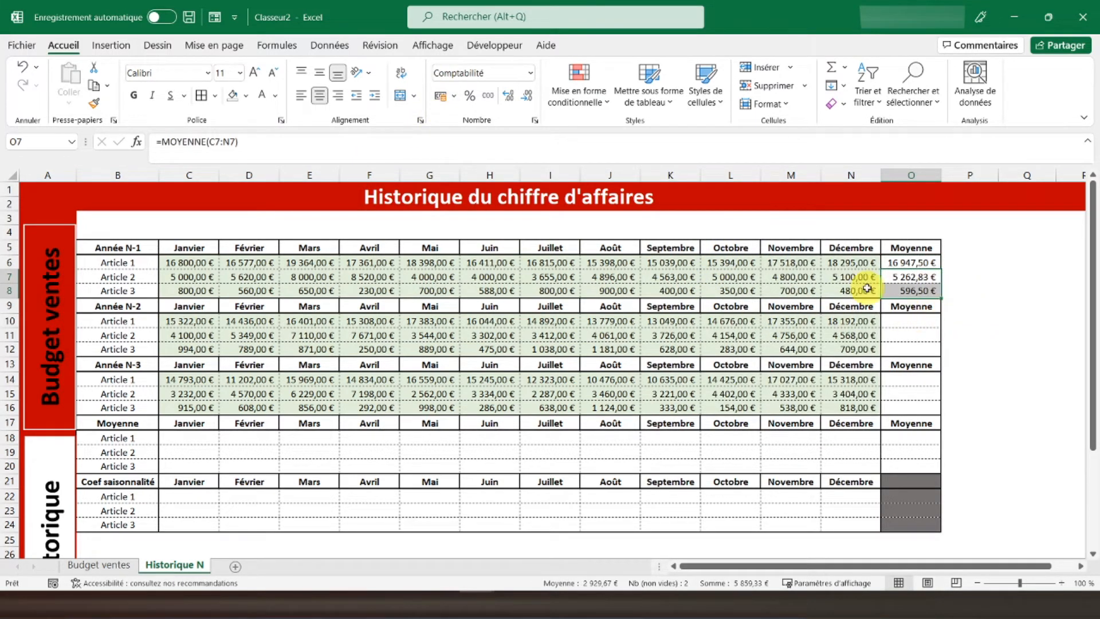
- Make the Année N-1 averages in O6:O8 bold
{"action": "left_click_drag", "start_coordinate": [911, 262], "coordinate": [879, 276]}
{"action": "left_click", "coordinate": [133, 95]}
{"action": "left_click", "coordinate": [878, 277]}
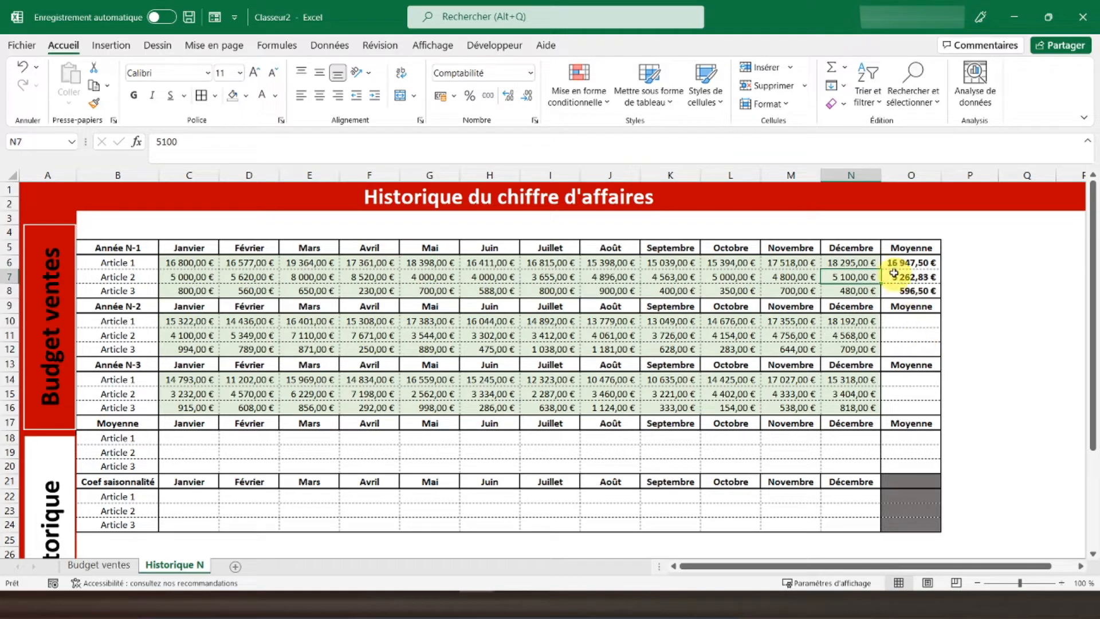
- Copy O6:O8, paste only the formulas starting at O10, and format the Année N-2 averages as bold euro accounting values
{"action": "left_click_drag", "start_coordinate": [916, 264], "coordinate": [921, 289]}
{"action": "right_click", "coordinate": [921, 289]}
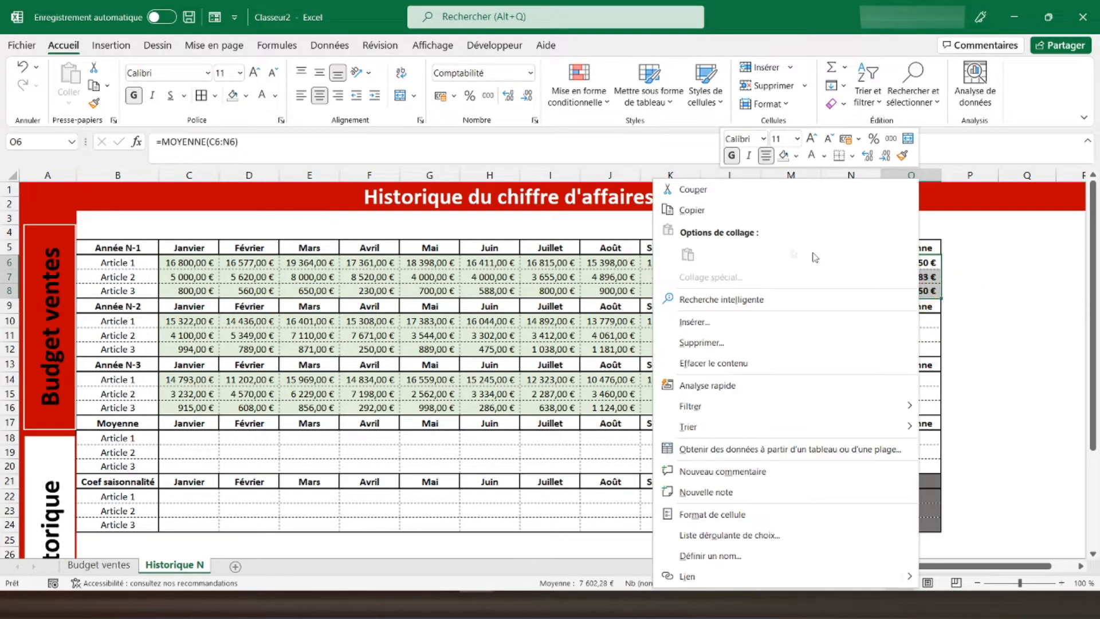
{"action": "left_click", "coordinate": [722, 221]}
{"action": "right_click", "coordinate": [902, 322]}
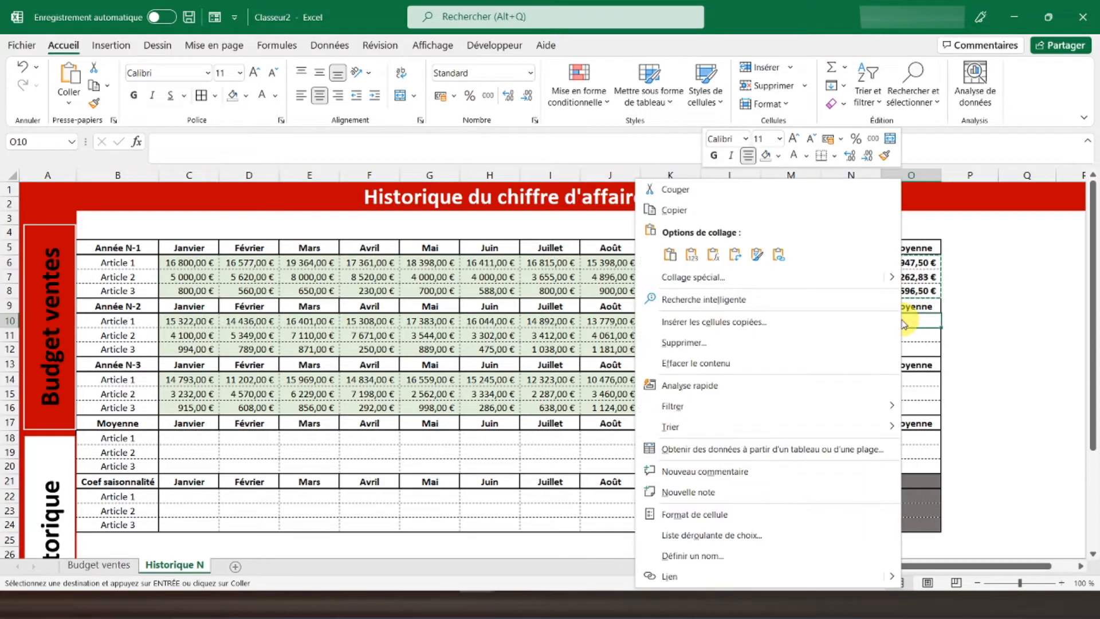
{"action": "left_click", "coordinate": [713, 255]}
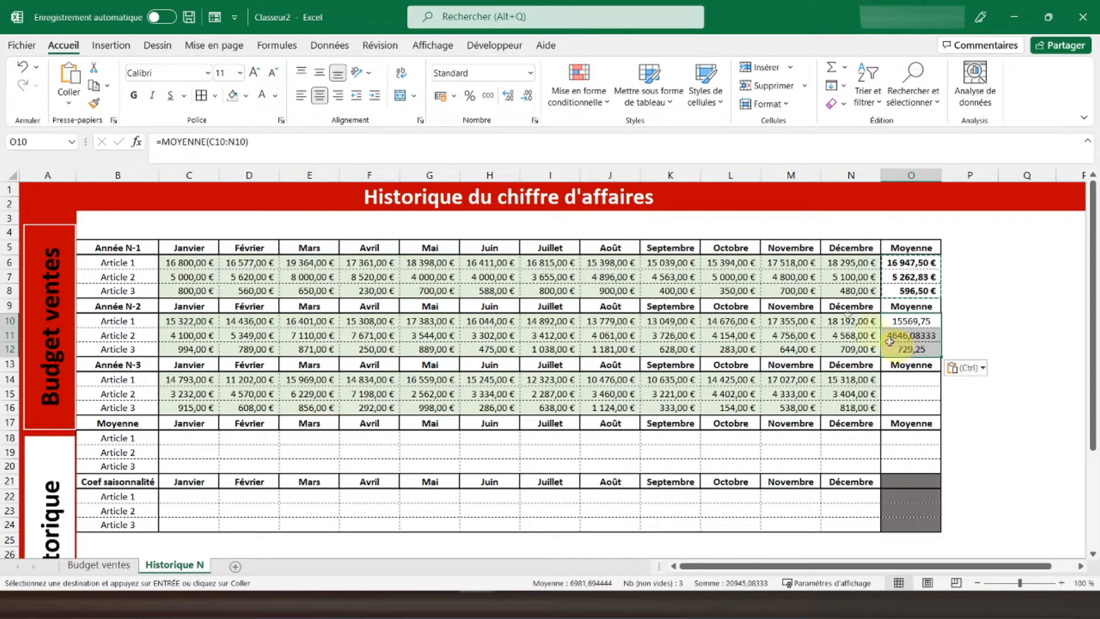
{"action": "left_click", "coordinate": [440, 96]}
{"action": "left_click", "coordinate": [132, 96]}
- Copy the Année N-2 averages O10:O12 and paste them with their formatting starting at O14 for Année N-3
{"action": "right_click", "coordinate": [914, 335]}
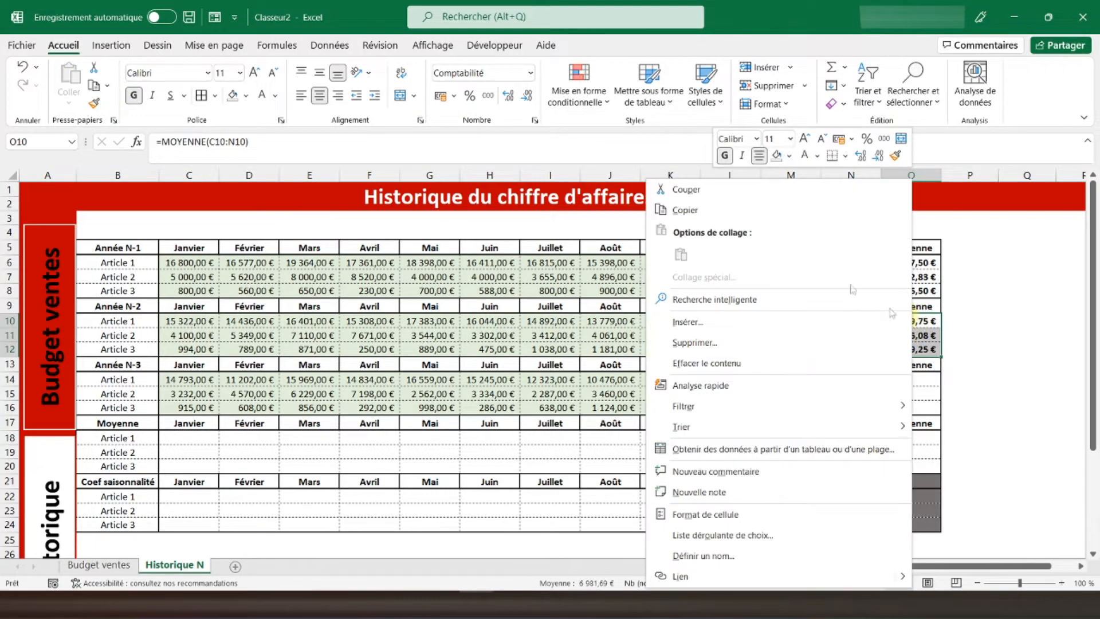
{"action": "left_click", "coordinate": [685, 210]}
{"action": "left_click", "coordinate": [896, 379]}
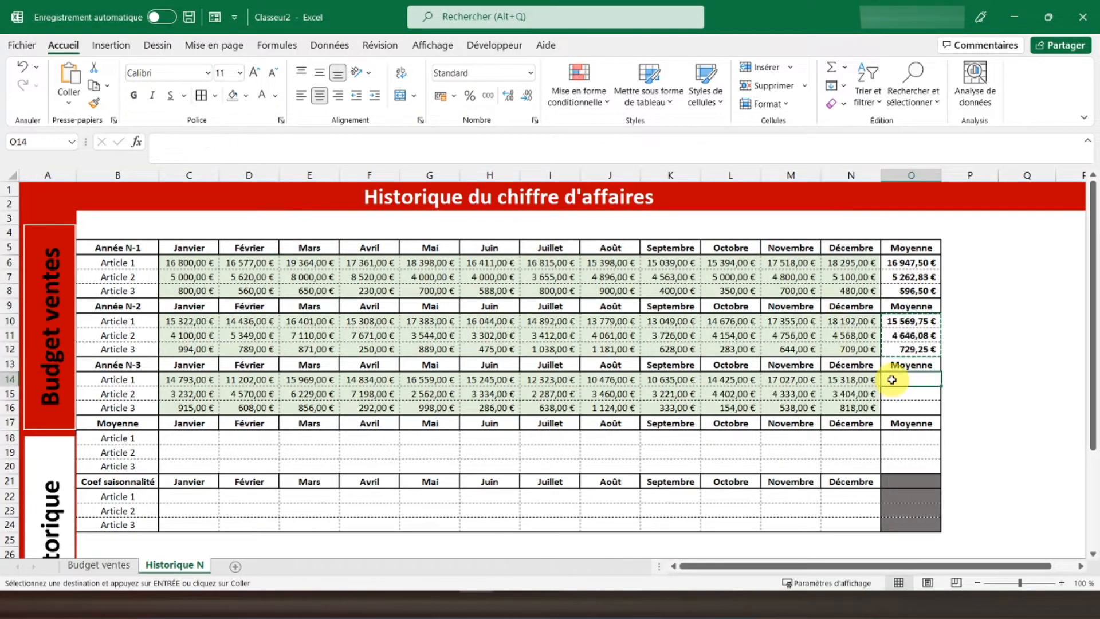
{"action": "right_click", "coordinate": [896, 379]}
{"action": "left_click", "coordinate": [660, 254]}
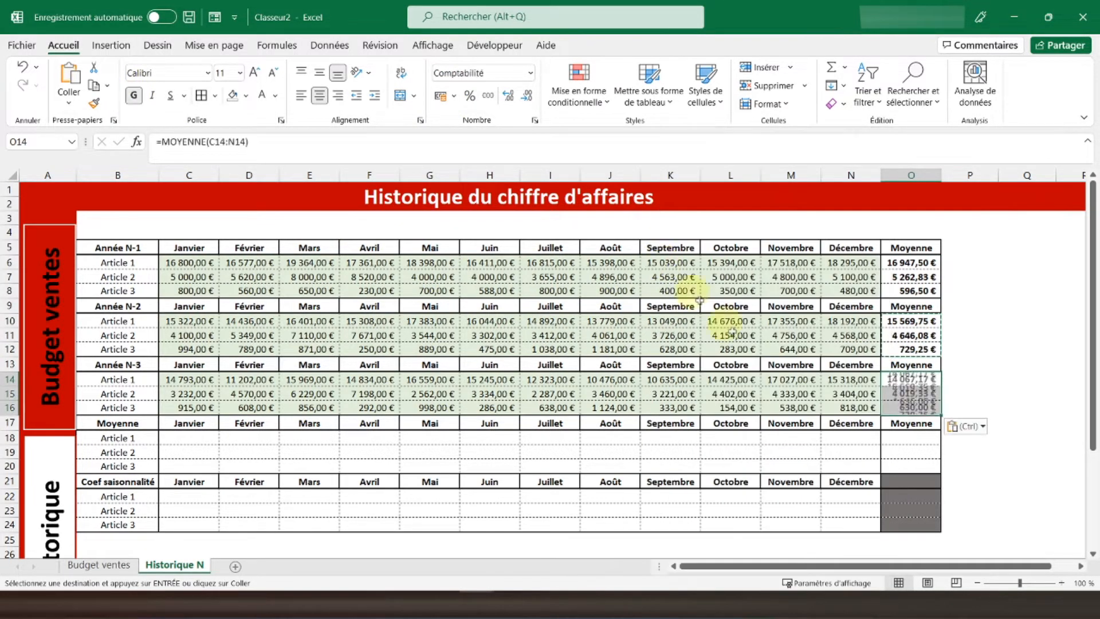
{"action": "left_click", "coordinate": [915, 394]}
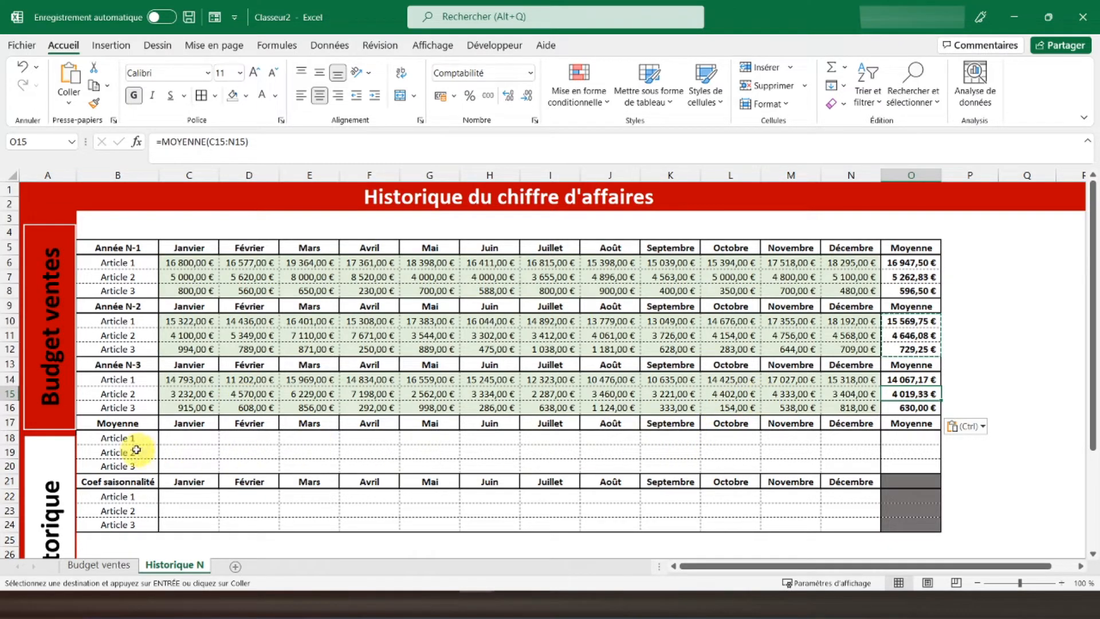
- Enter =MOYENNE(C6;C10;C14) in C18 to average Article 1's January sales over the three years
{"action": "left_click", "coordinate": [178, 435]}
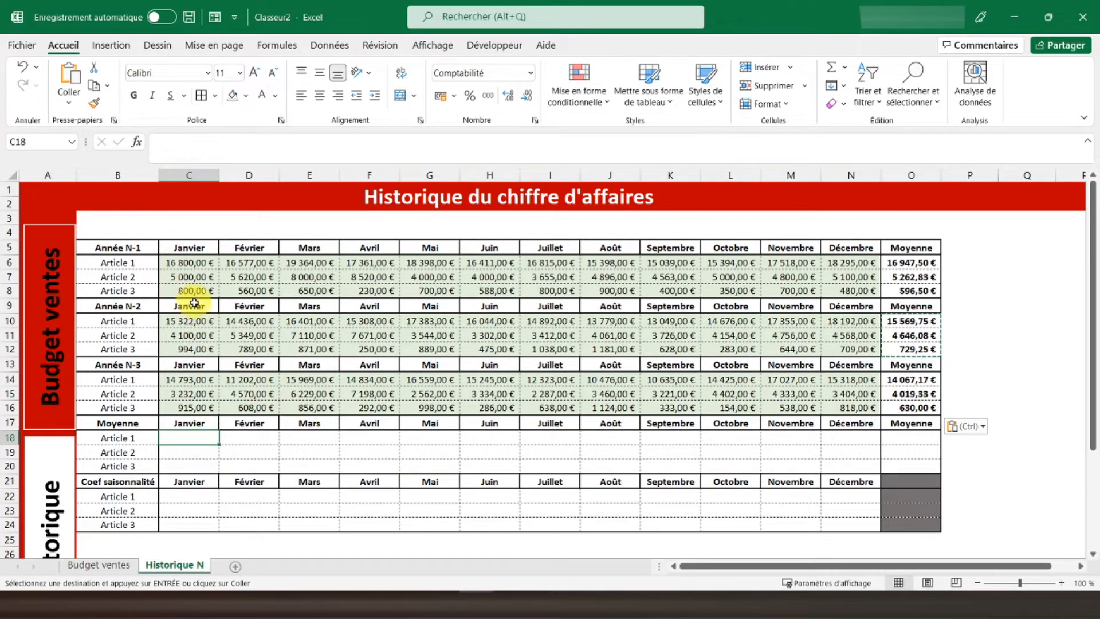
{"action": "type", "text": "=moyenne"}
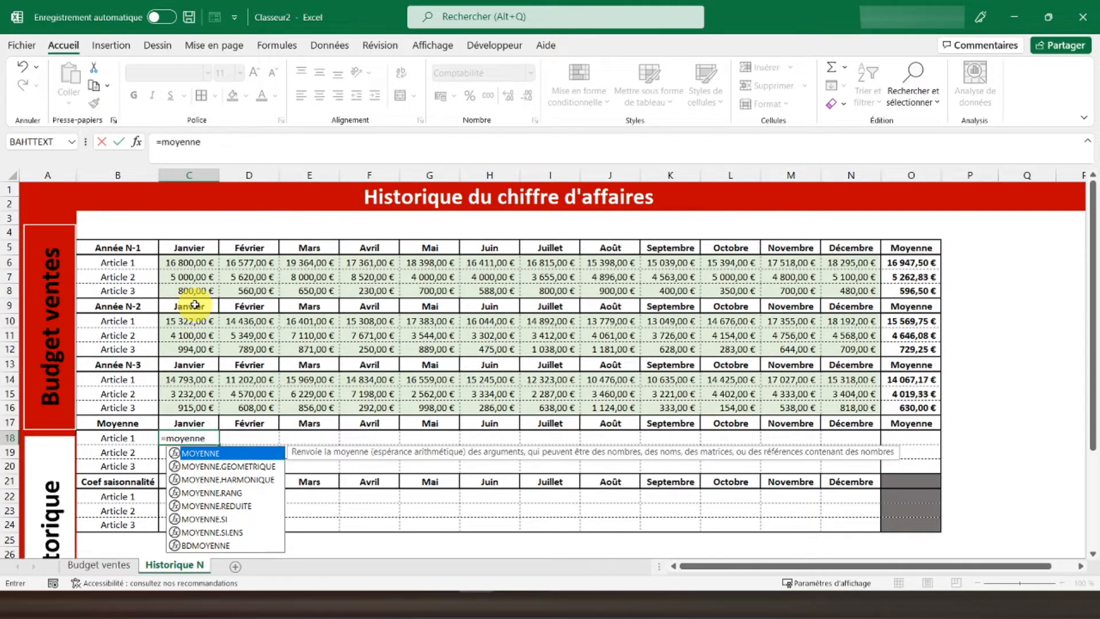
{"action": "type", "text": "("}
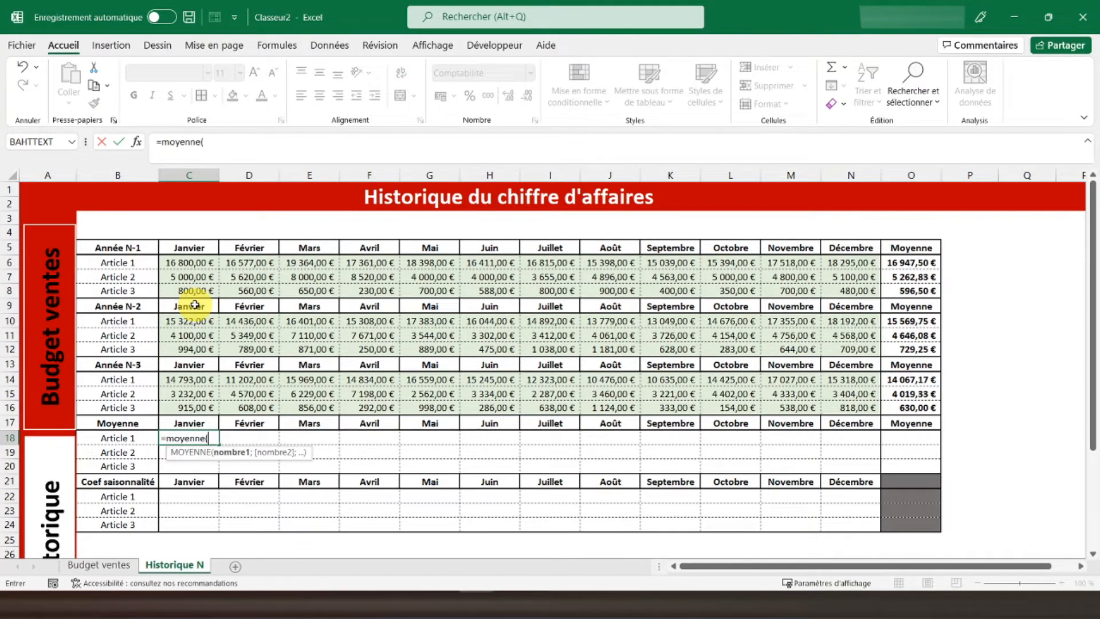
{"action": "left_click", "coordinate": [185, 264]}
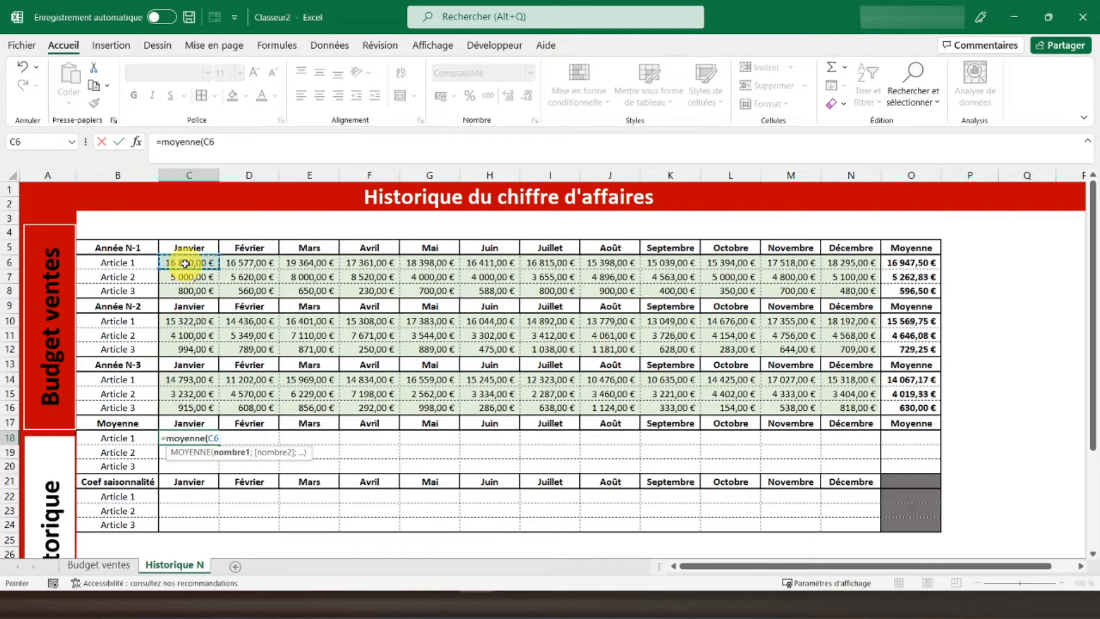
{"action": "type", "text": ";"}
{"action": "left_click", "coordinate": [177, 322]}
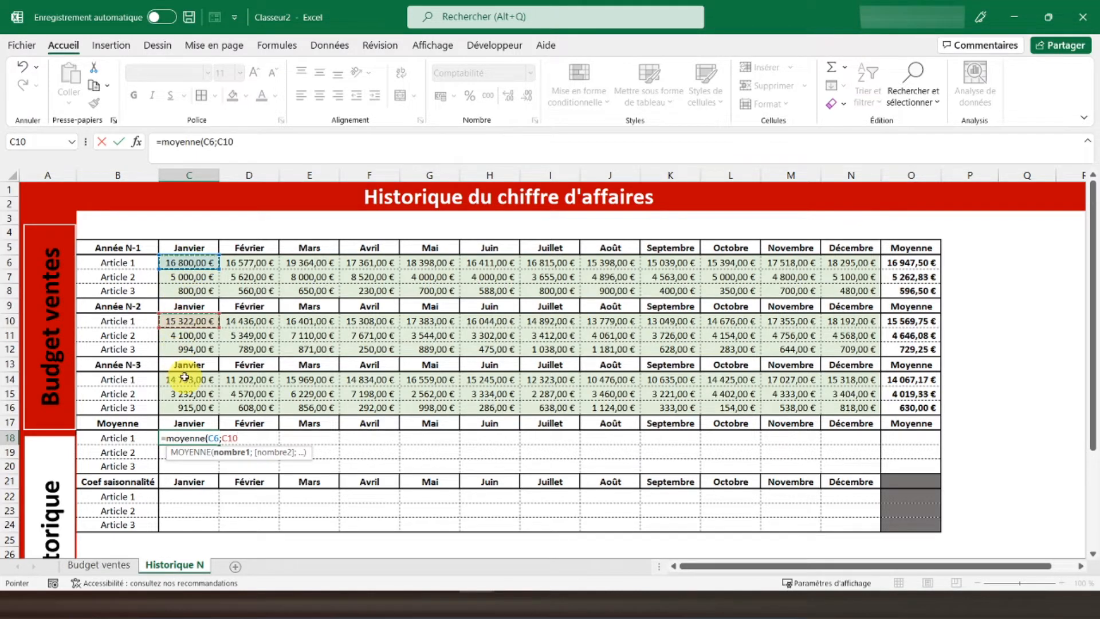
{"action": "type", "text": ";"}
{"action": "left_click", "coordinate": [182, 380]}
{"action": "type", "text": ")"}
{"action": "key", "text": "Return"}
- Copy the three-year average formula from C18 into the whole Moyenne block C18:N20
{"action": "left_click", "coordinate": [189, 439]}
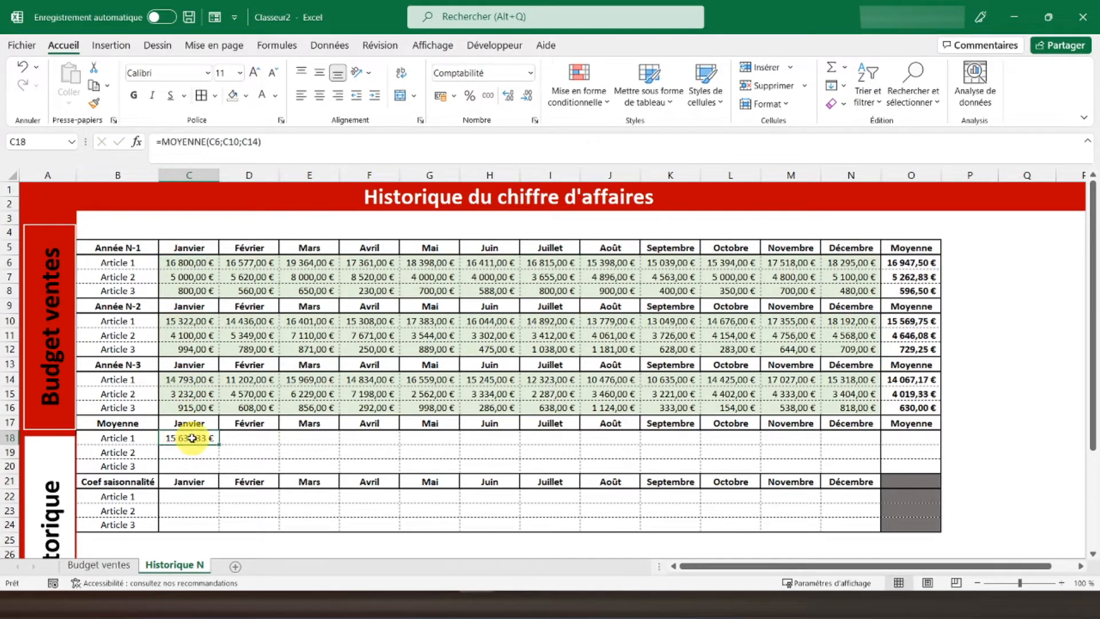
{"action": "right_click", "coordinate": [192, 440]}
{"action": "left_click", "coordinate": [235, 62]}
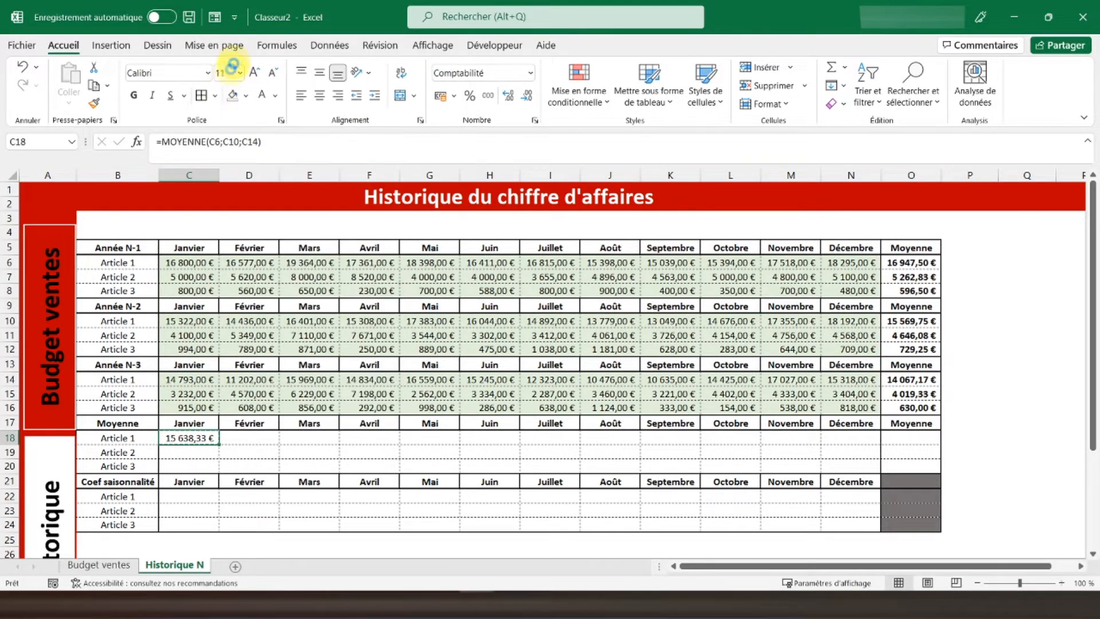
{"action": "left_click_drag", "start_coordinate": [179, 436], "coordinate": [830, 458]}
{"action": "right_click", "coordinate": [832, 466]}
{"action": "left_click", "coordinate": [909, 129]}
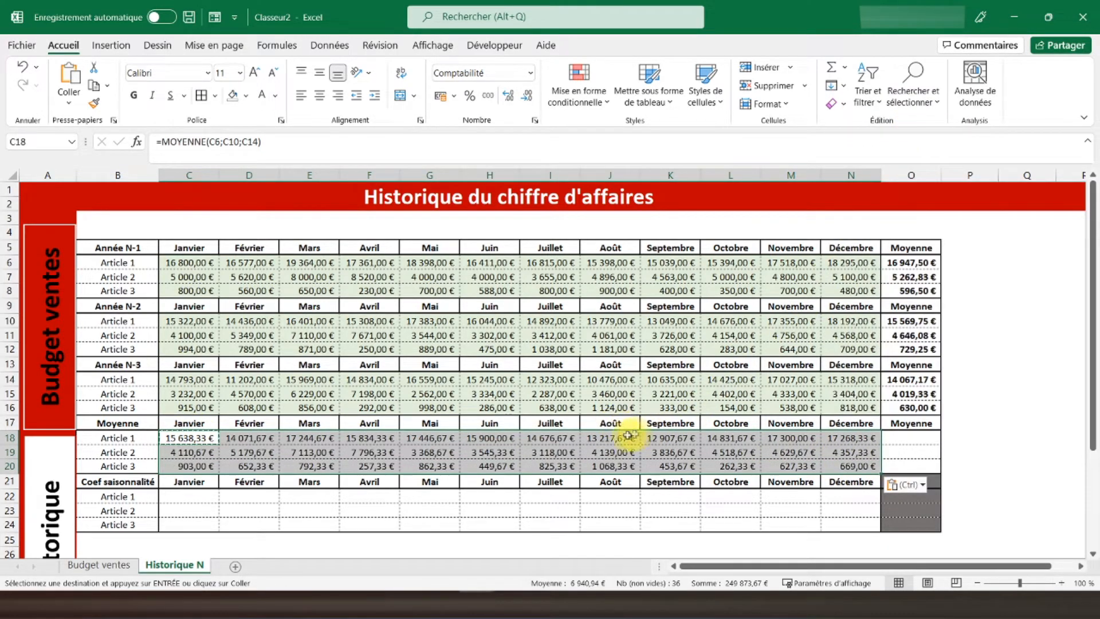
- Italicize the monthly averages in C18:N20 and autofit the widths of columns C to N
{"action": "left_click", "coordinate": [151, 98]}
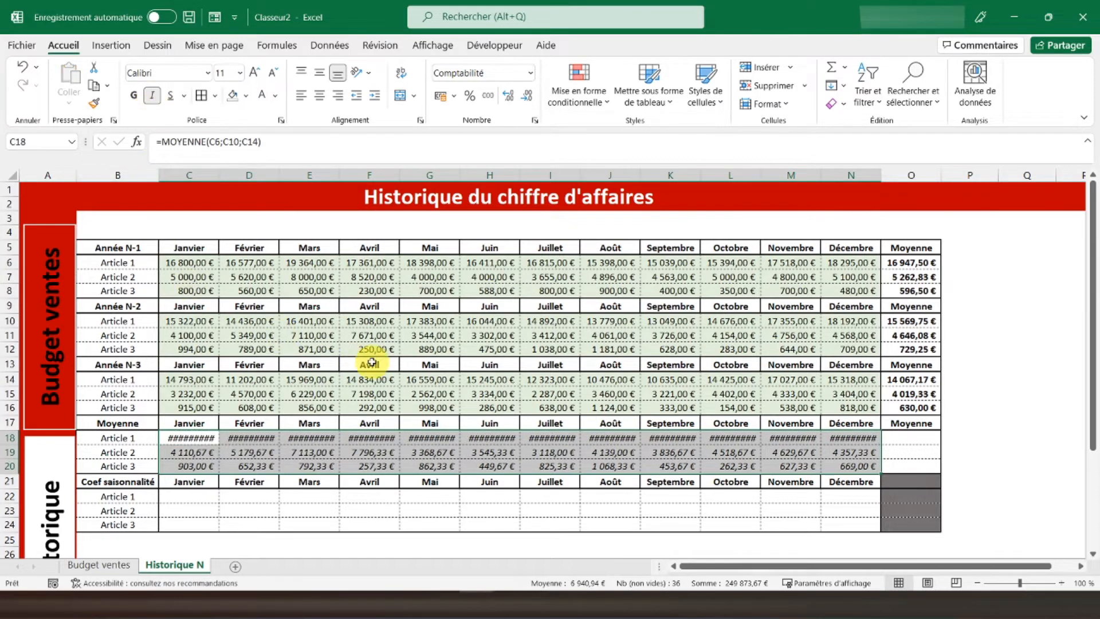
{"action": "double_click", "coordinate": [221, 176]}
{"action": "double_click", "coordinate": [281, 175]}
{"action": "double_click", "coordinate": [346, 176]}
{"action": "double_click", "coordinate": [408, 176]}
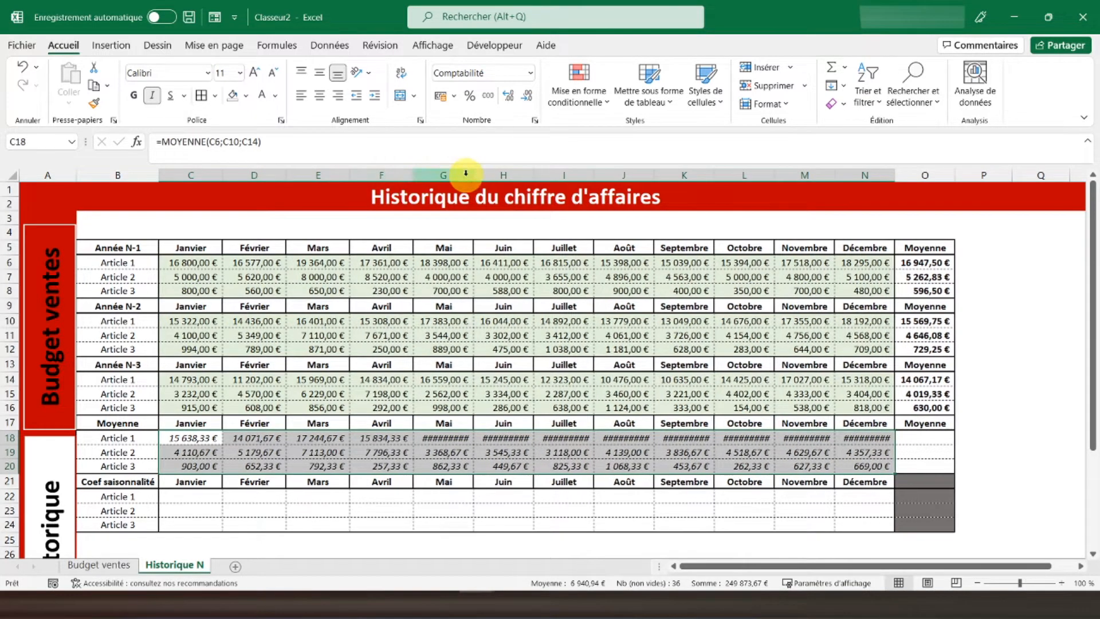
{"action": "double_click", "coordinate": [469, 176]}
{"action": "double_click", "coordinate": [538, 176]}
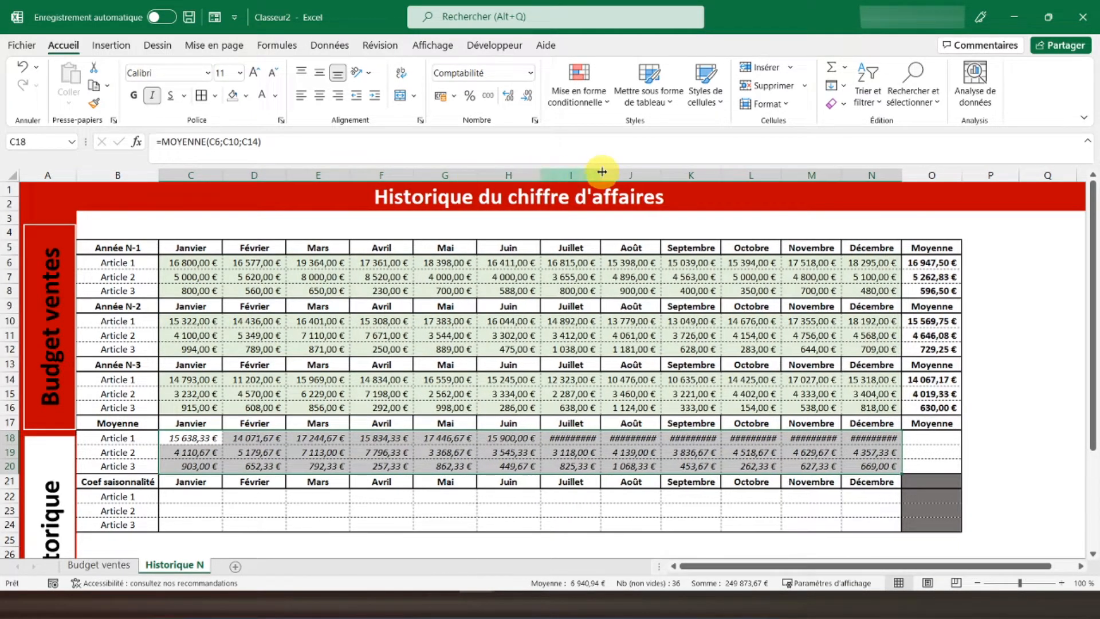
{"action": "double_click", "coordinate": [601, 176]}
{"action": "double_click", "coordinate": [665, 174]}
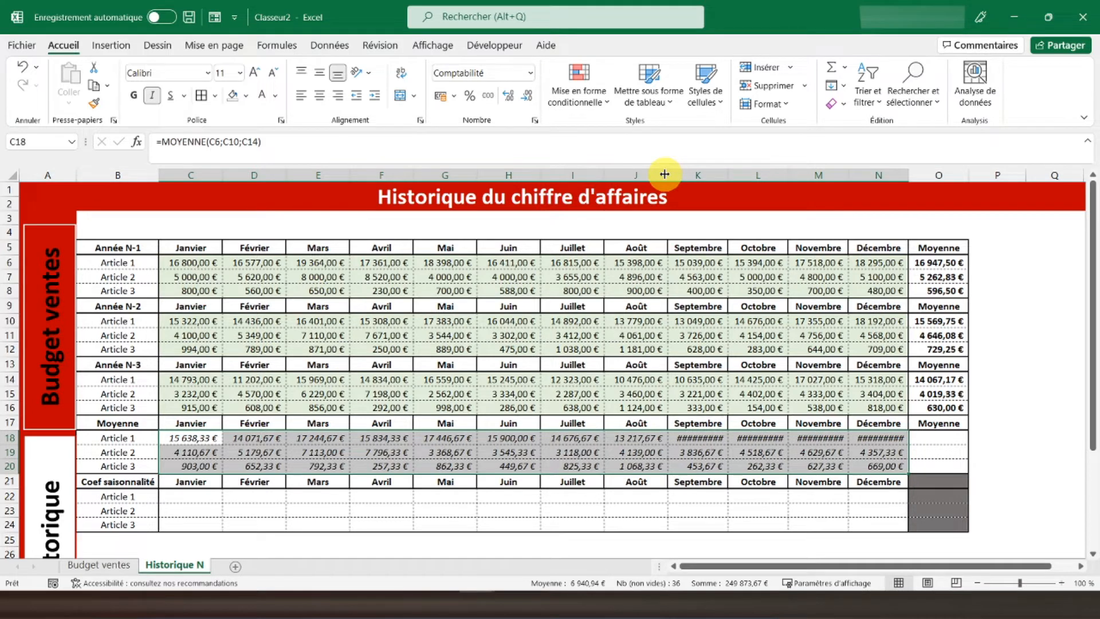
{"action": "double_click", "coordinate": [726, 172]}
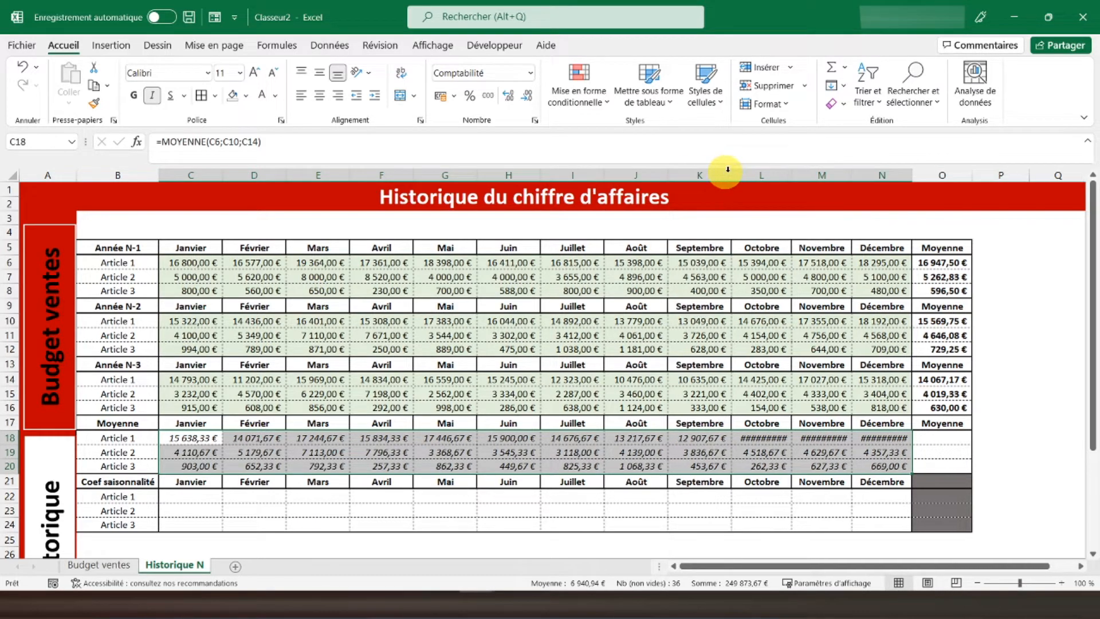
{"action": "double_click", "coordinate": [790, 174]}
{"action": "double_click", "coordinate": [854, 175]}
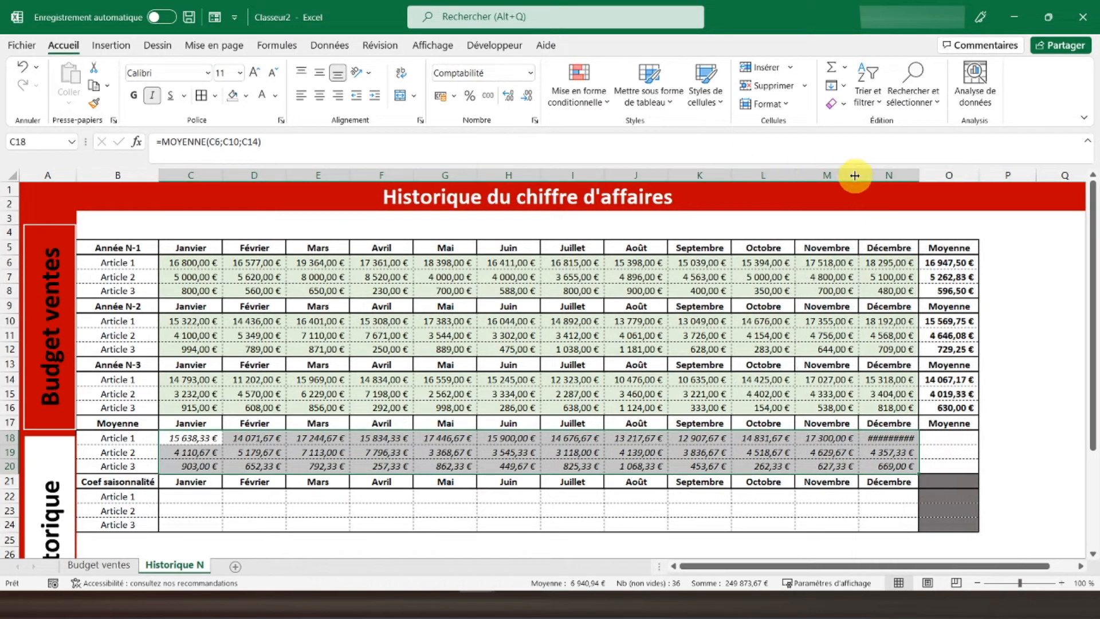
{"action": "double_click", "coordinate": [919, 175]}
{"action": "left_click", "coordinate": [854, 318]}
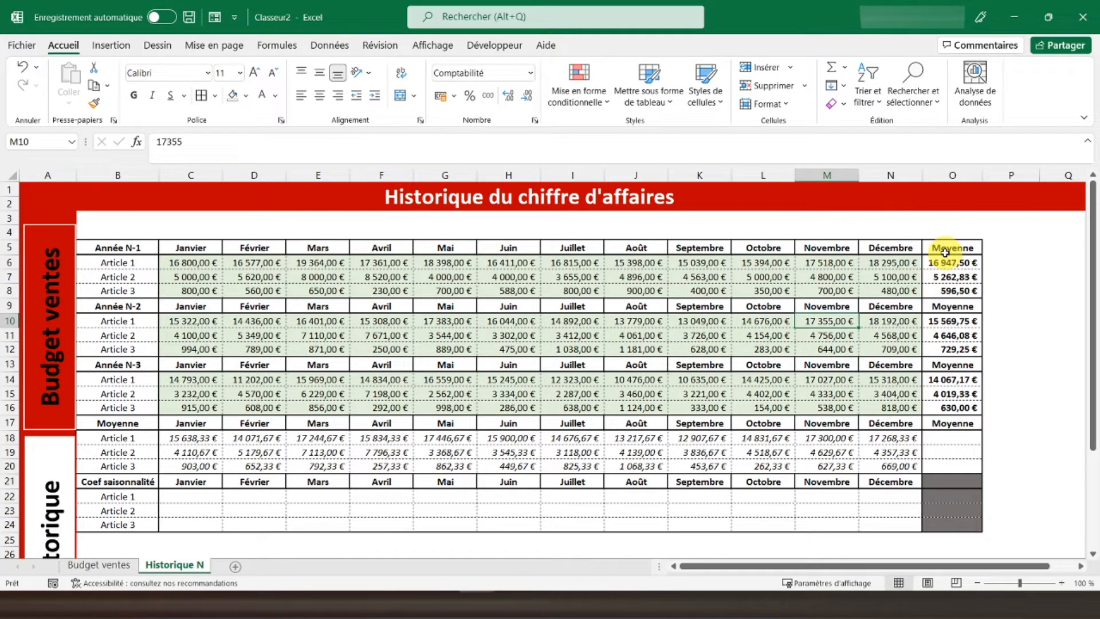
- Enter =MOYENNE(O6;O10;O14) in O18 to average Article 1's yearly averages over the three years
{"action": "left_click", "coordinate": [938, 436]}
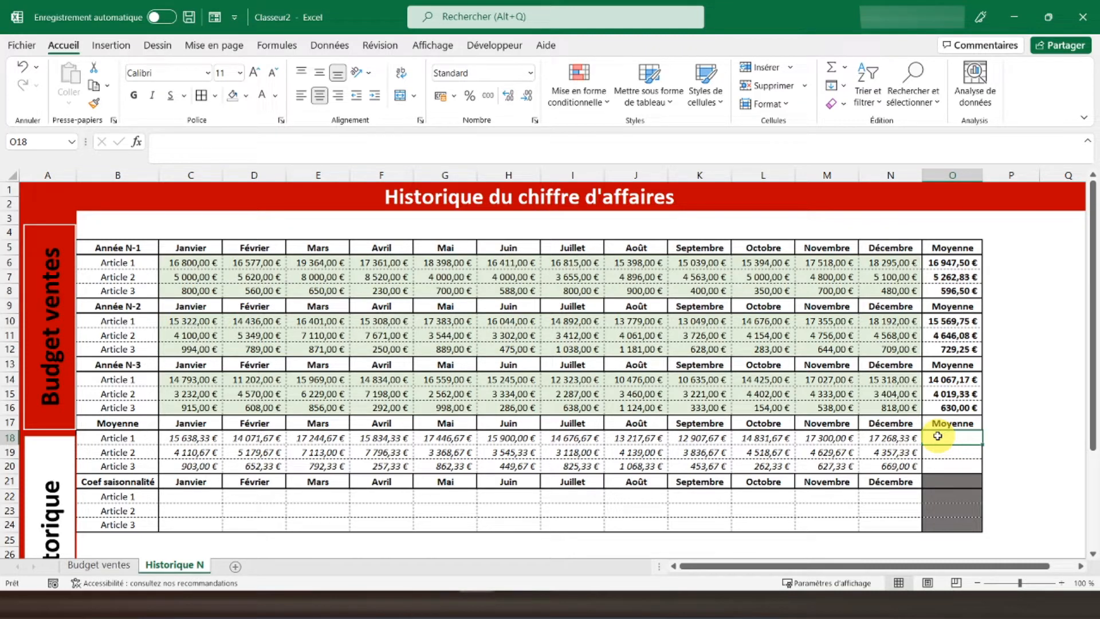
{"action": "type", "text": "=m"}
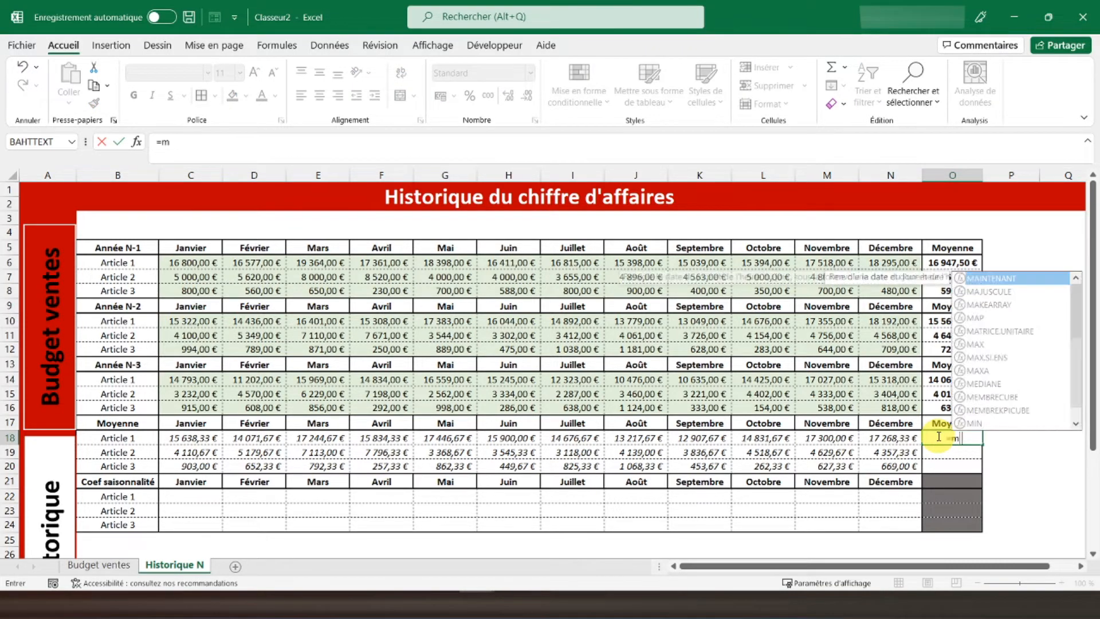
{"action": "type", "text": "oyenne("}
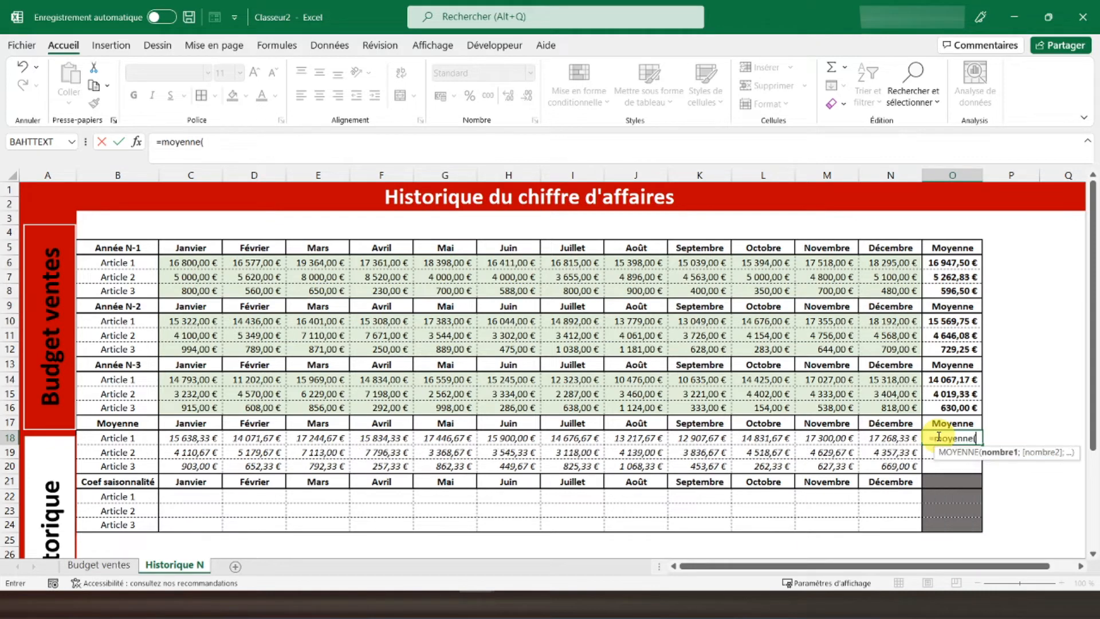
{"action": "left_click", "coordinate": [948, 261]}
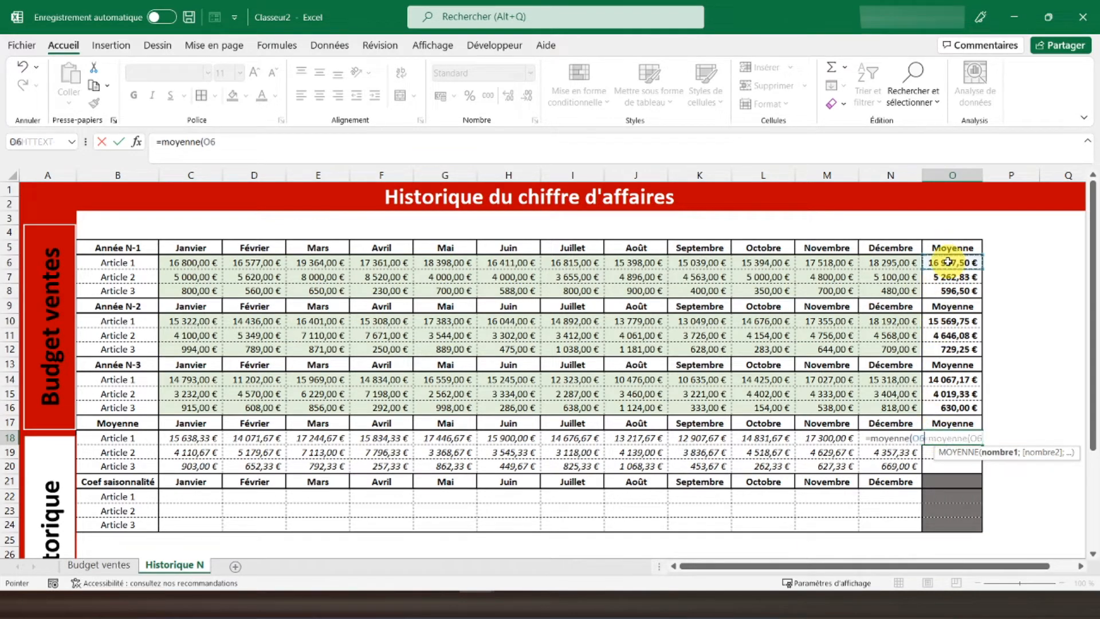
{"action": "left_click", "coordinate": [945, 321], "text": "ctrl"}
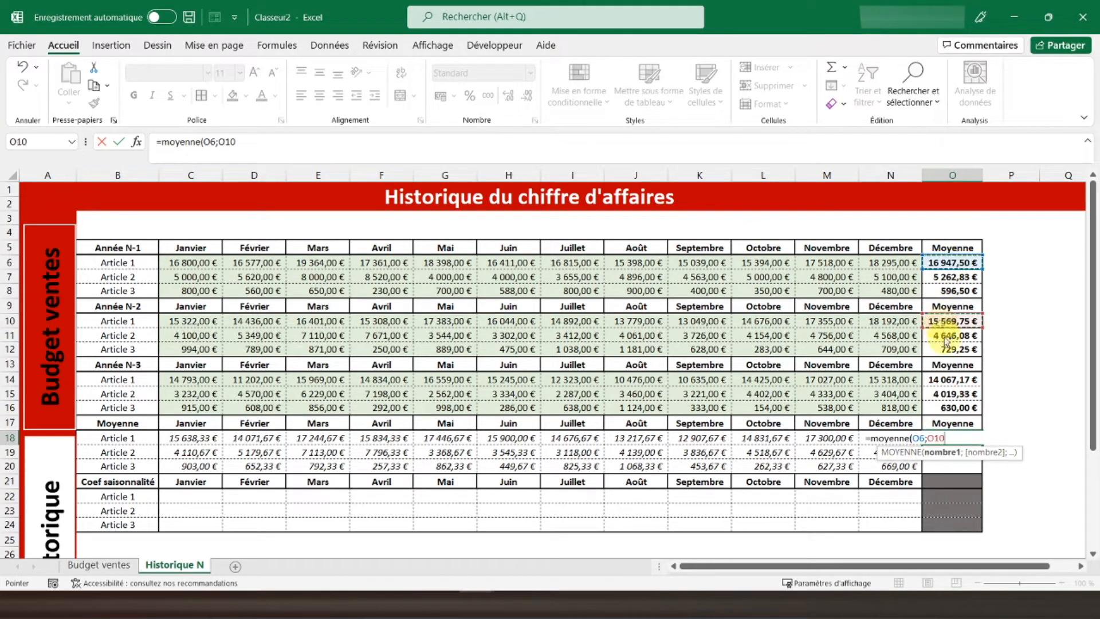
{"action": "left_click", "coordinate": [948, 379], "text": "ctrl"}
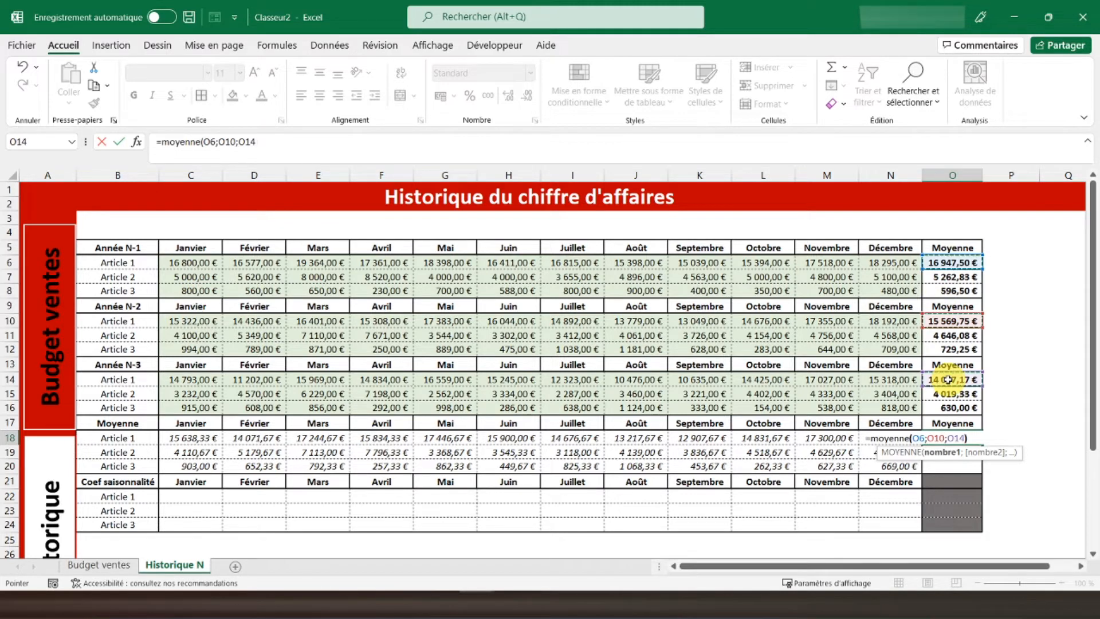
{"action": "key", "text": "Return"}
- Copy the O18 average and paste only its formula into O19 and O20 for Articles 2 and 3
{"action": "left_click", "coordinate": [938, 439]}
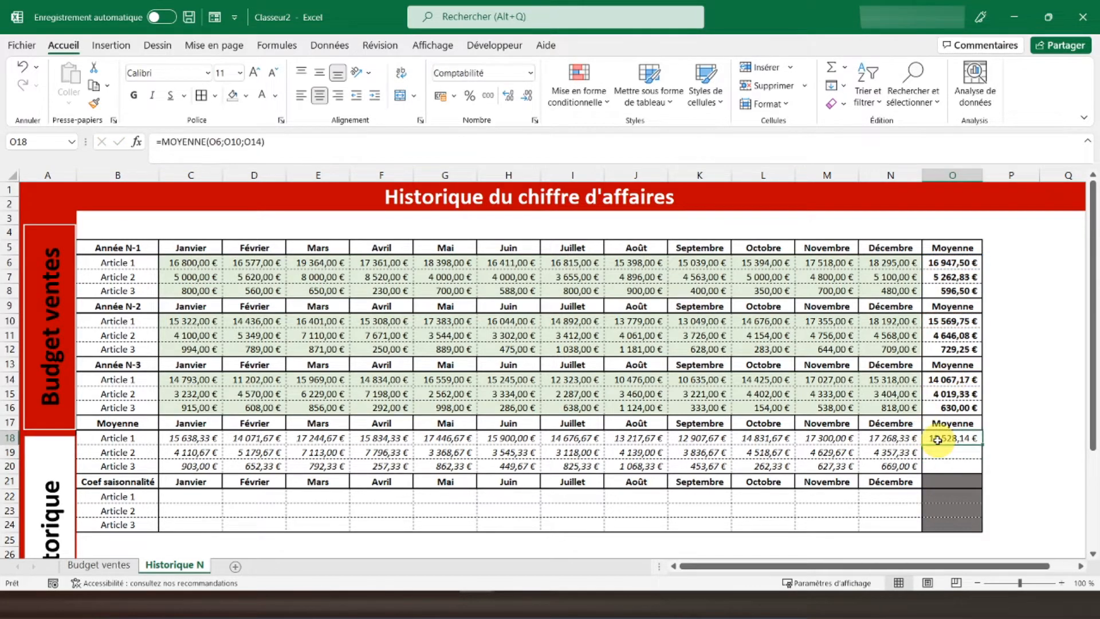
{"action": "right_click", "coordinate": [938, 439]}
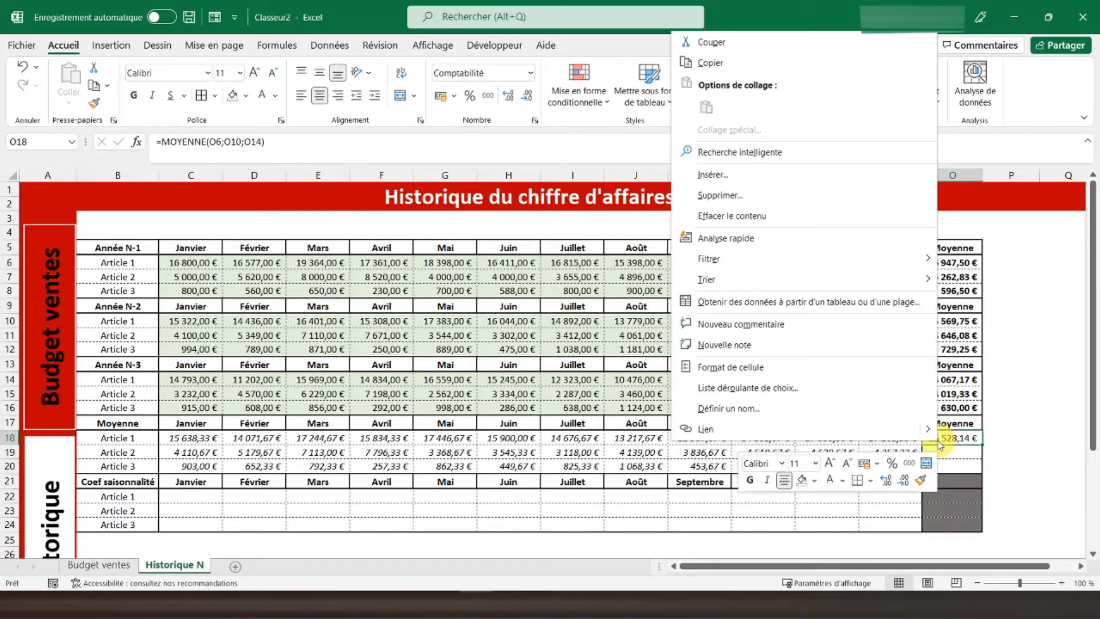
{"action": "left_click", "coordinate": [744, 63]}
{"action": "right_click", "coordinate": [951, 451]}
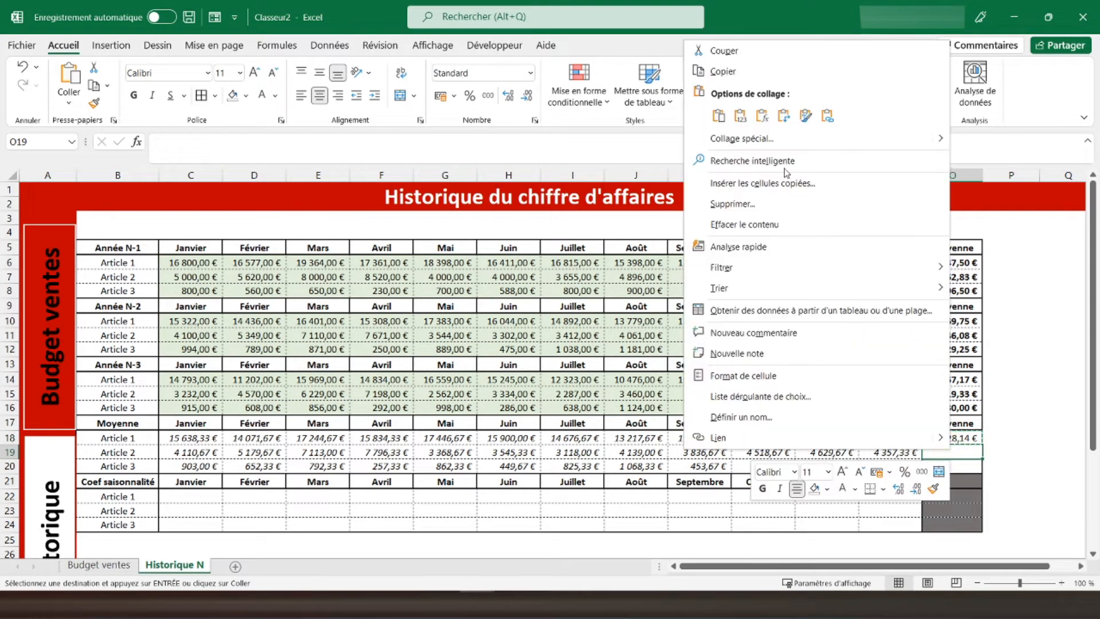
{"action": "left_click", "coordinate": [762, 115]}
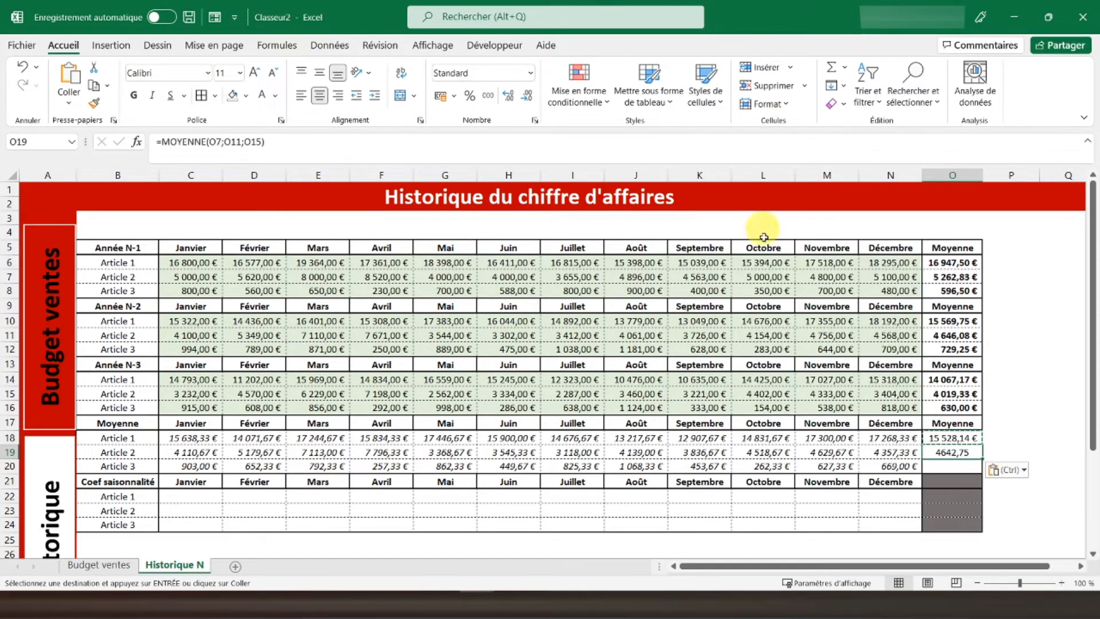
{"action": "right_click", "coordinate": [944, 468]}
{"action": "left_click", "coordinate": [755, 133]}
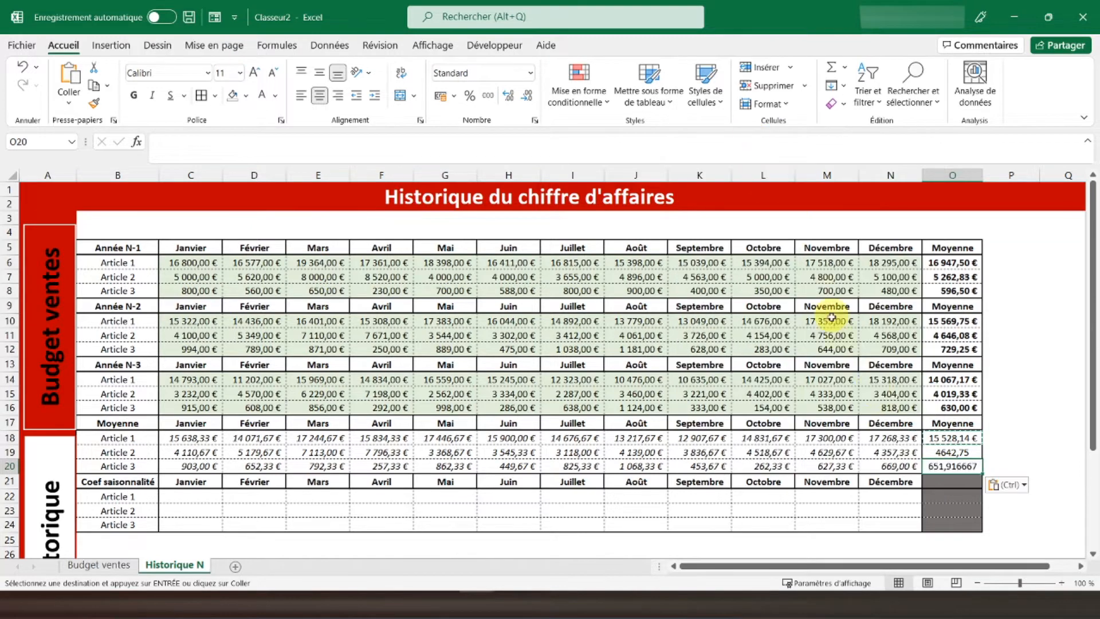
- Make the overall averages in O18:O20 bold and apply the euro accounting number format
{"action": "left_click_drag", "start_coordinate": [942, 438], "coordinate": [946, 466]}
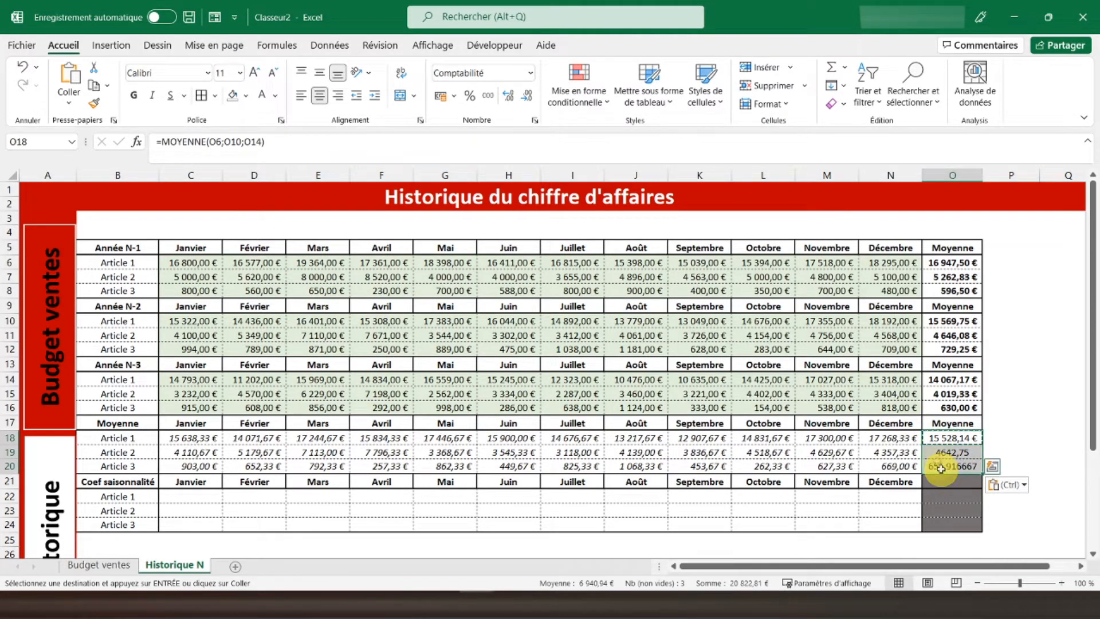
{"action": "left_click", "coordinate": [133, 96]}
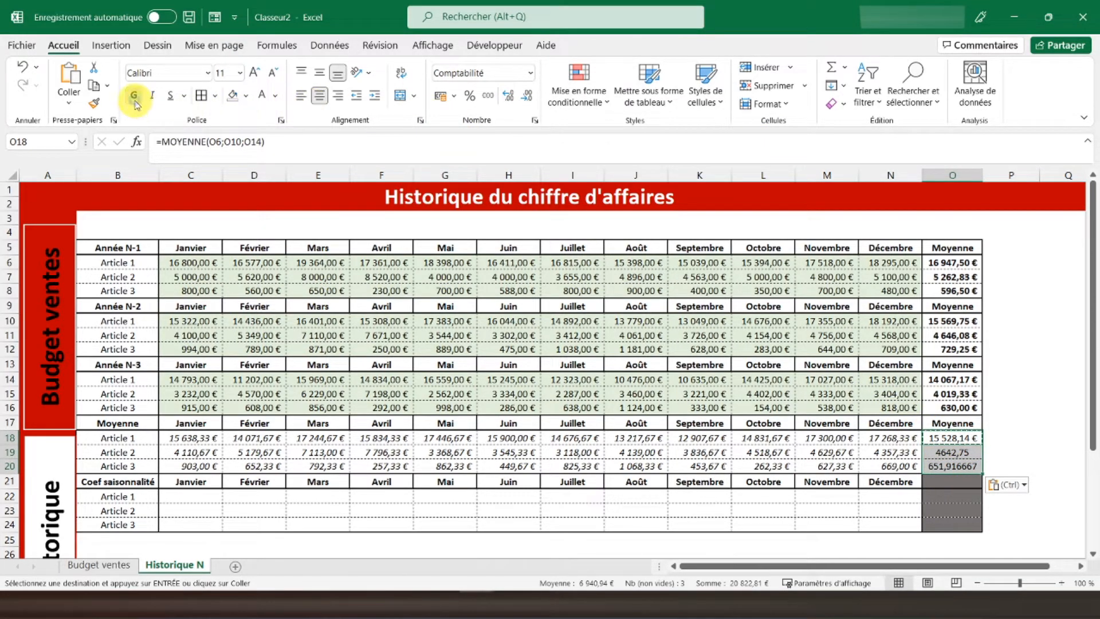
{"action": "left_click", "coordinate": [440, 96]}
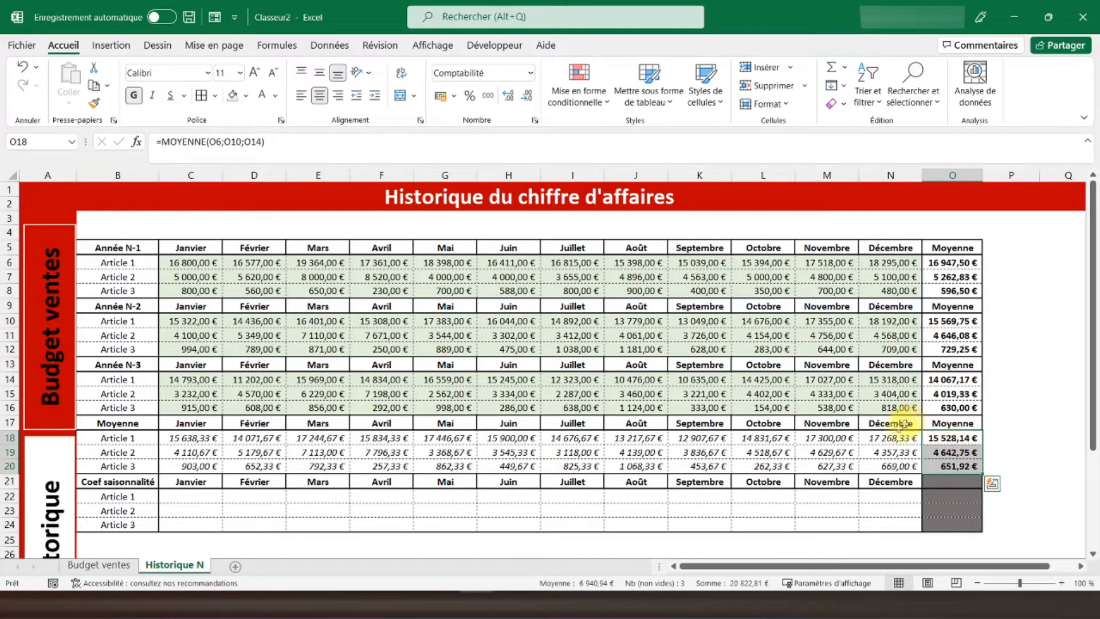
- Enter =MOYENNE(C18:N18) in P18 as a cross-check of Article 1's overall average
{"action": "left_click", "coordinate": [1008, 435]}
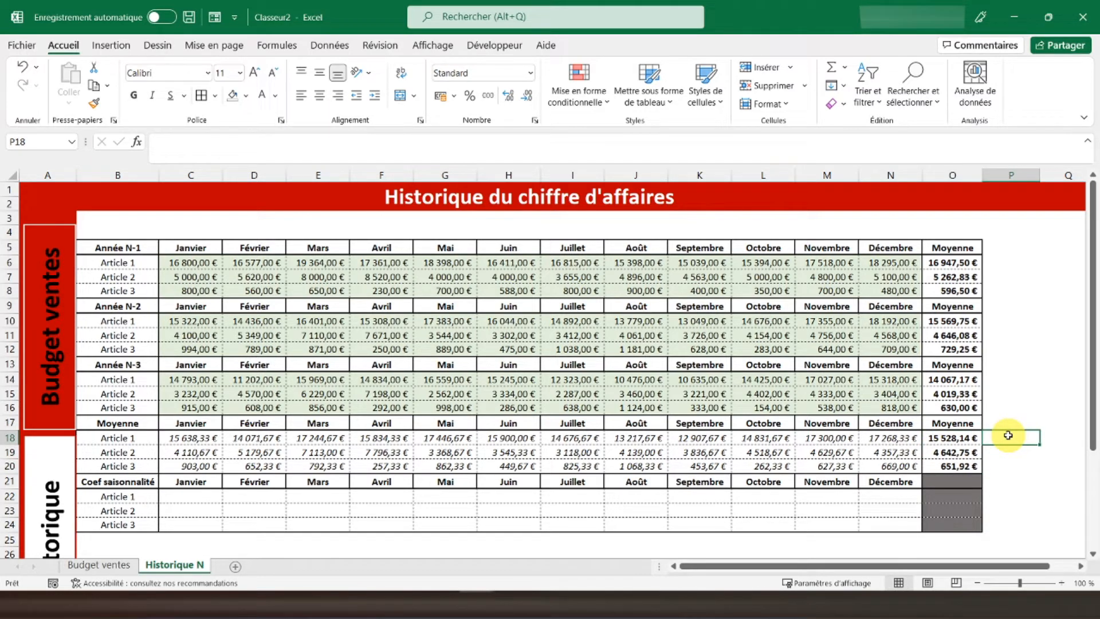
{"action": "type", "text": "="}
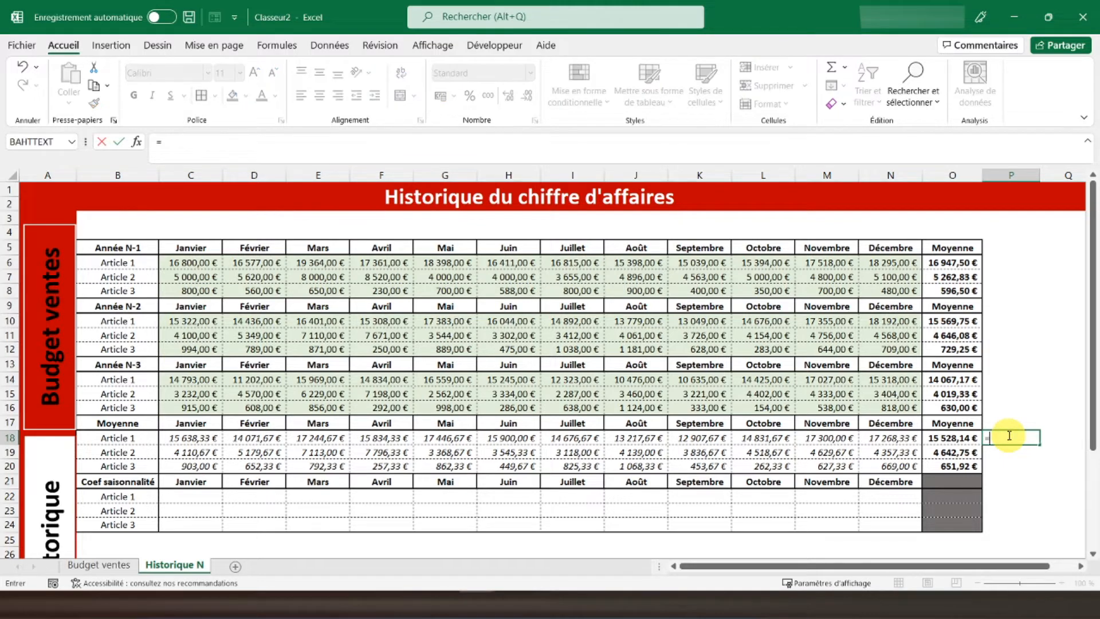
{"action": "type", "text": "moyenne("}
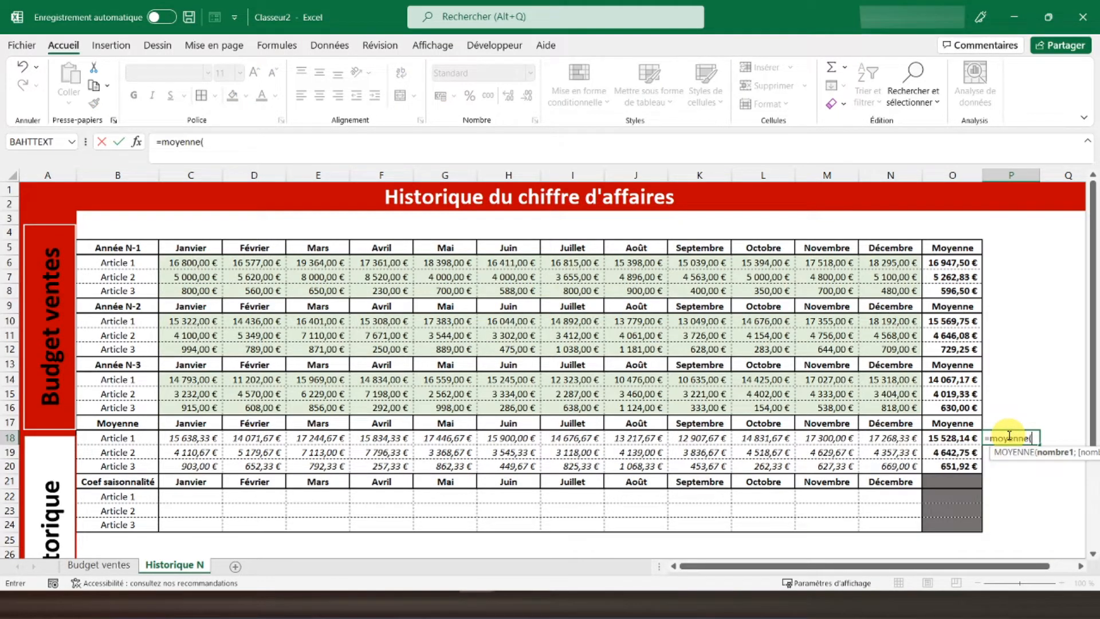
{"action": "left_click_drag", "start_coordinate": [185, 437], "coordinate": [883, 436]}
{"action": "key", "text": "Return"}
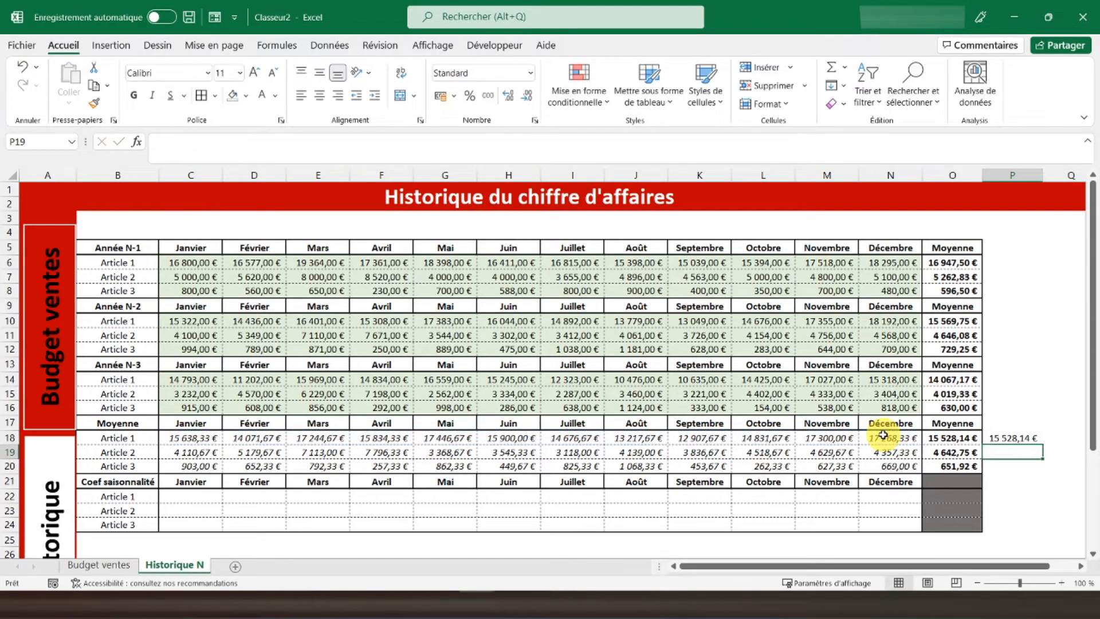
- Compare the formulas in P18 and O18, and fill the P18 check formula down to P20
{"action": "left_click", "coordinate": [1012, 438]}
{"action": "left_click", "coordinate": [958, 437]}
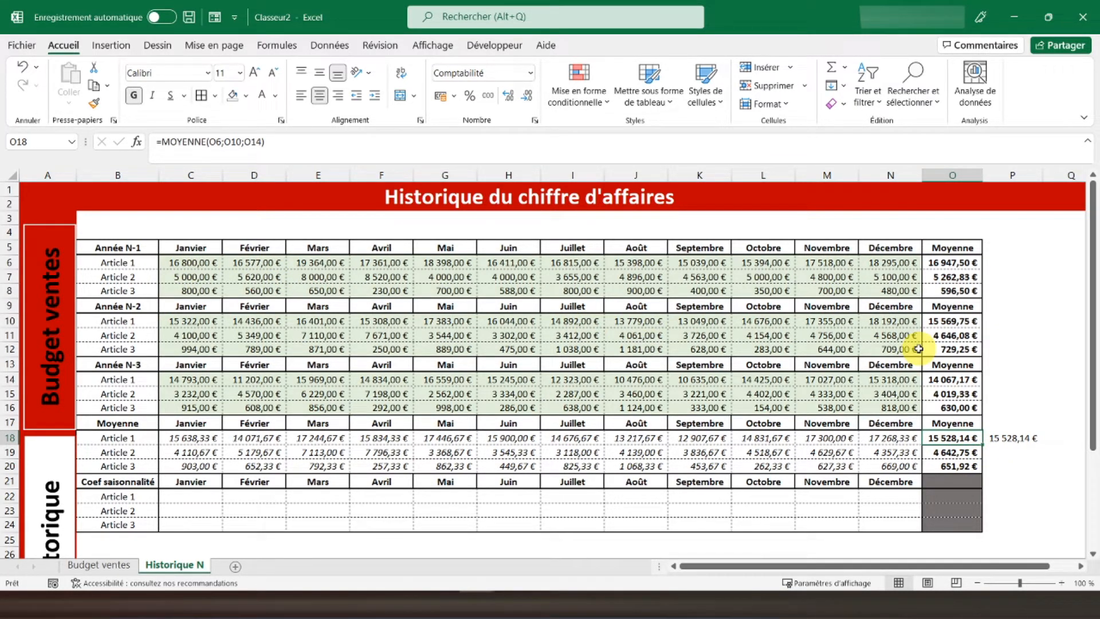
{"action": "left_click", "coordinate": [1010, 440]}
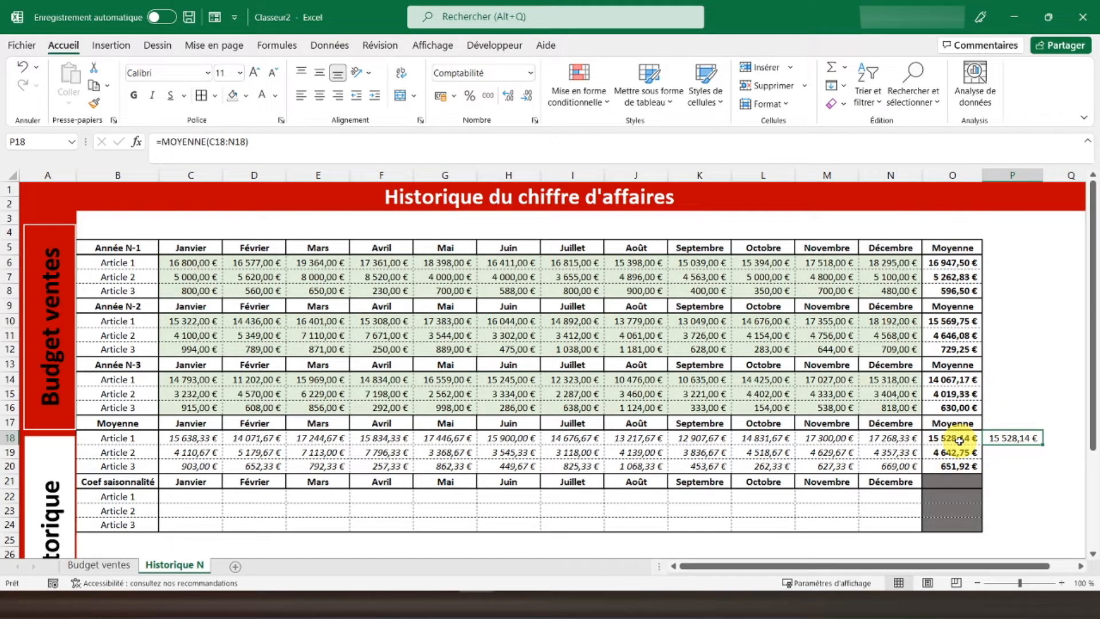
{"action": "left_click_drag", "start_coordinate": [1044, 446], "coordinate": [1043, 466]}
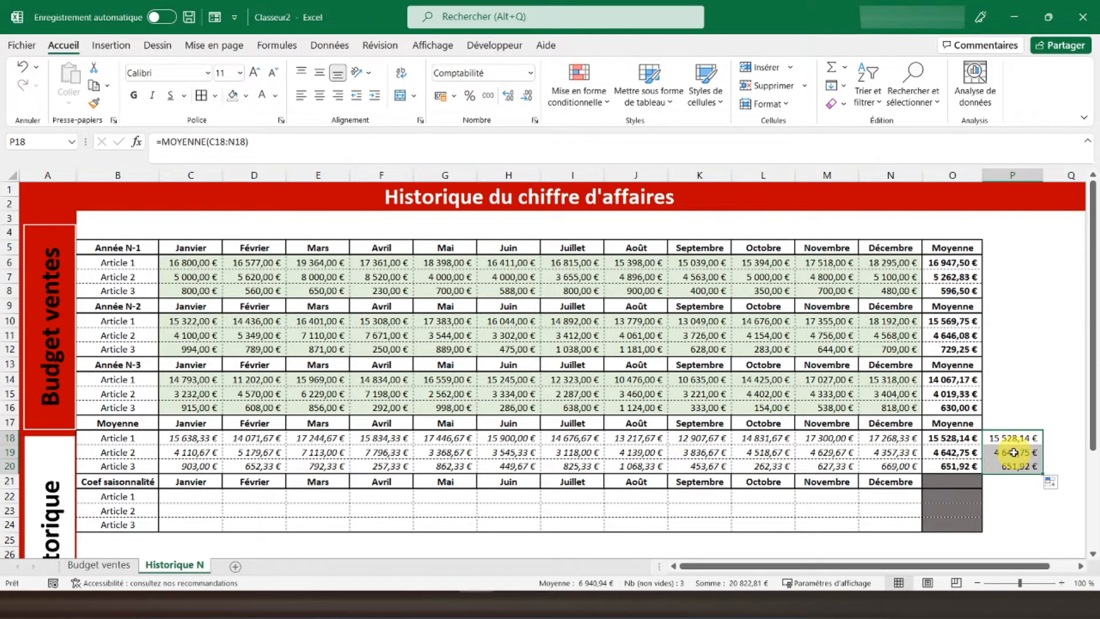
- Format the check values in P18:P20 as bold italic grey text and autofit column P's width
{"action": "left_click", "coordinate": [152, 95]}
{"action": "double_click", "coordinate": [1043, 175]}
{"action": "left_click", "coordinate": [136, 95]}
{"action": "left_click", "coordinate": [276, 95]}
{"action": "left_click", "coordinate": [261, 200]}
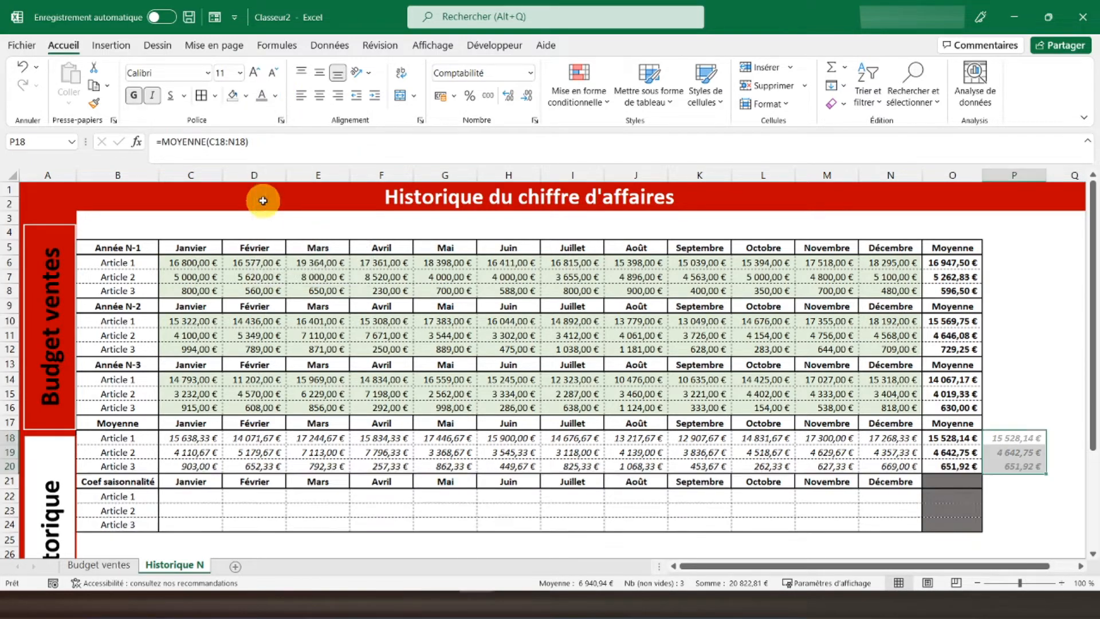
- Enter the heading Vérif in P17 above the check values and colour its text grey
{"action": "left_click", "coordinate": [1012, 428]}
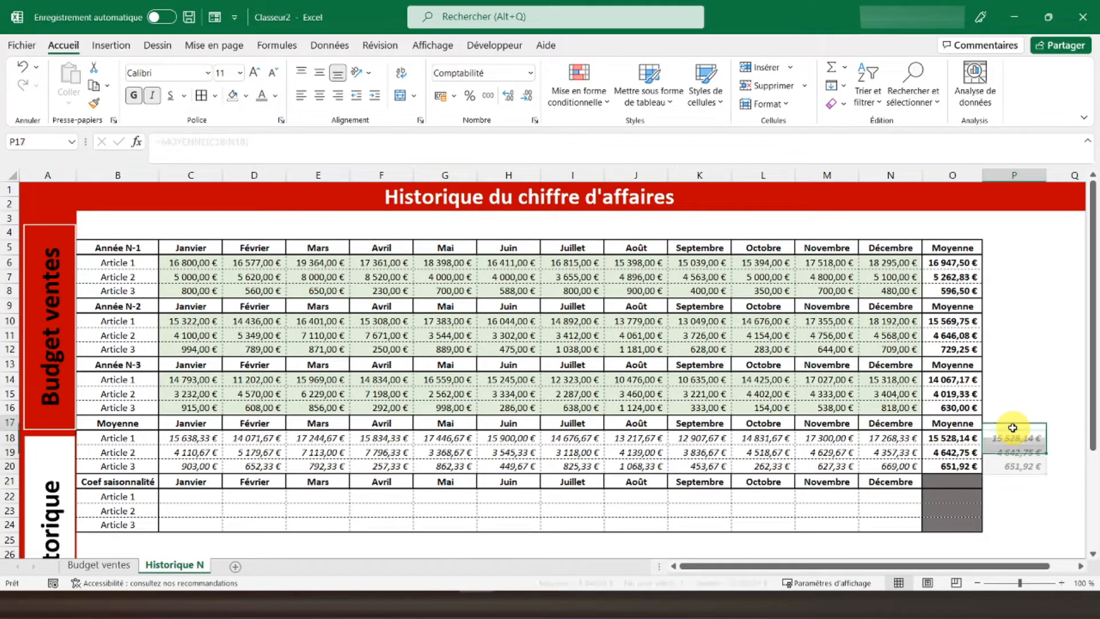
{"action": "type", "text": "V"}
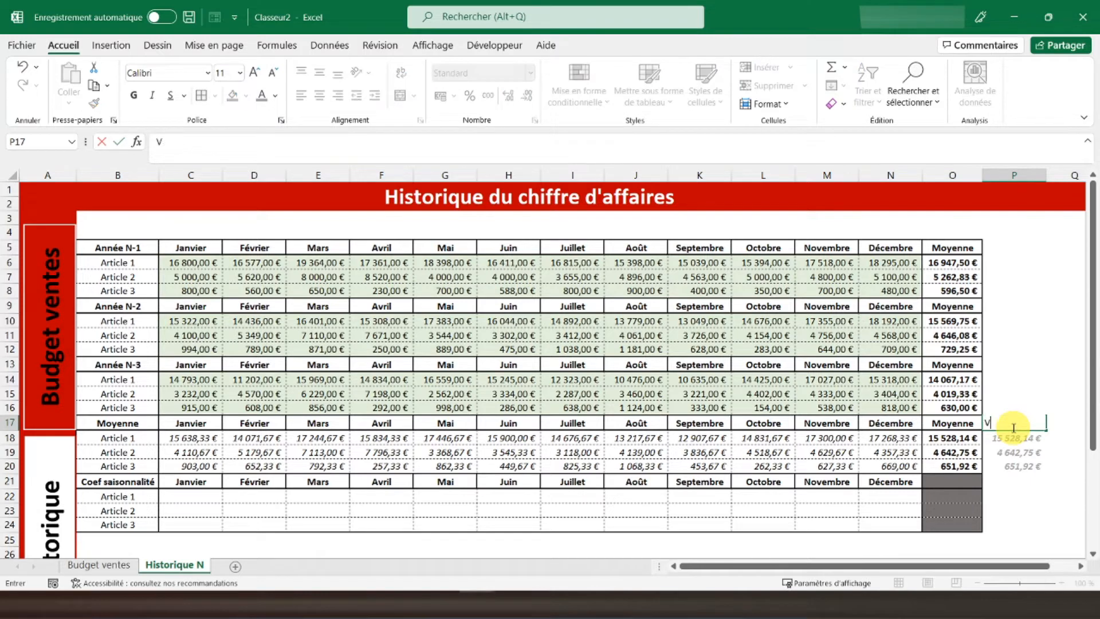
{"action": "type", "text": "érif"}
{"action": "key", "text": "Return"}
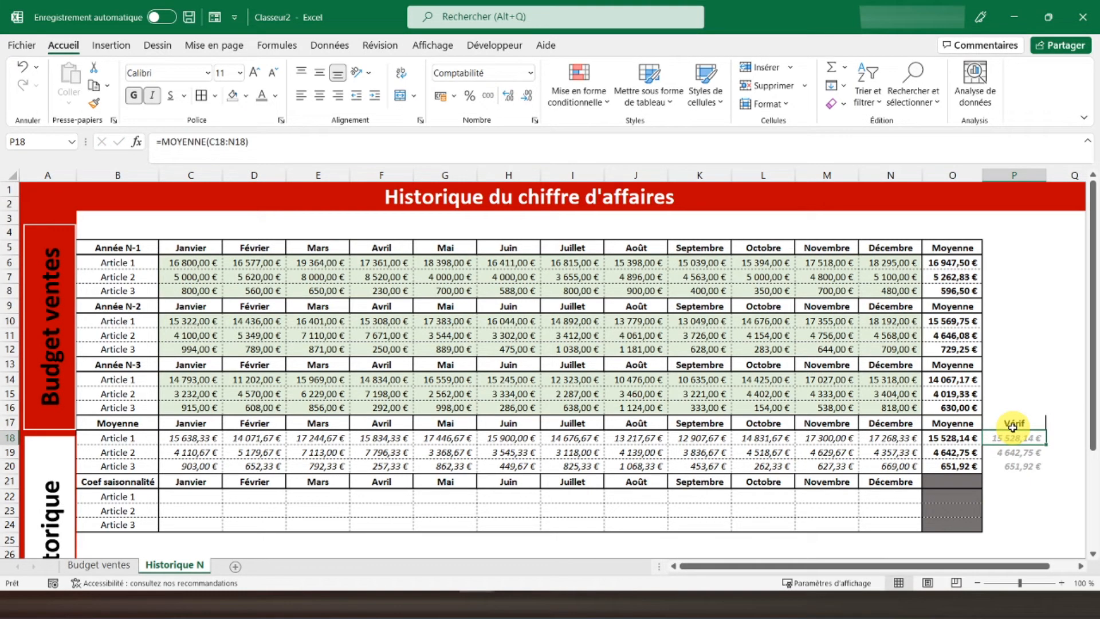
{"action": "left_click", "coordinate": [1012, 428]}
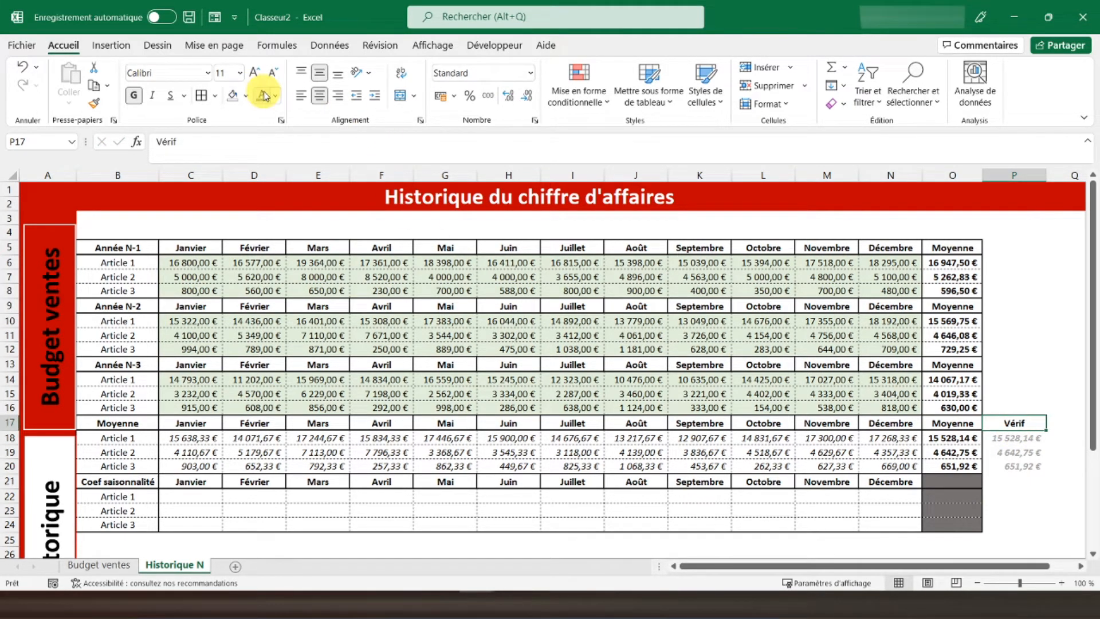
{"action": "left_click", "coordinate": [836, 379]}
{"action": "left_click", "coordinate": [1012, 424]}
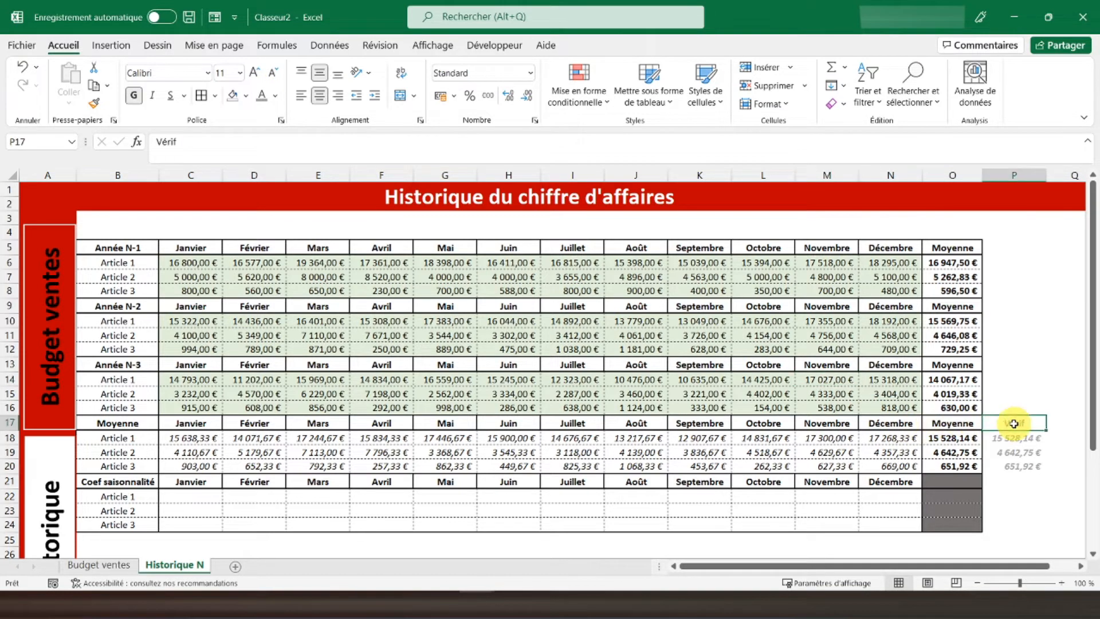
- Remove all borders from cell Q17, beside the Vérif heading
{"action": "left_click", "coordinate": [1060, 423]}
{"action": "left_click", "coordinate": [217, 97]}
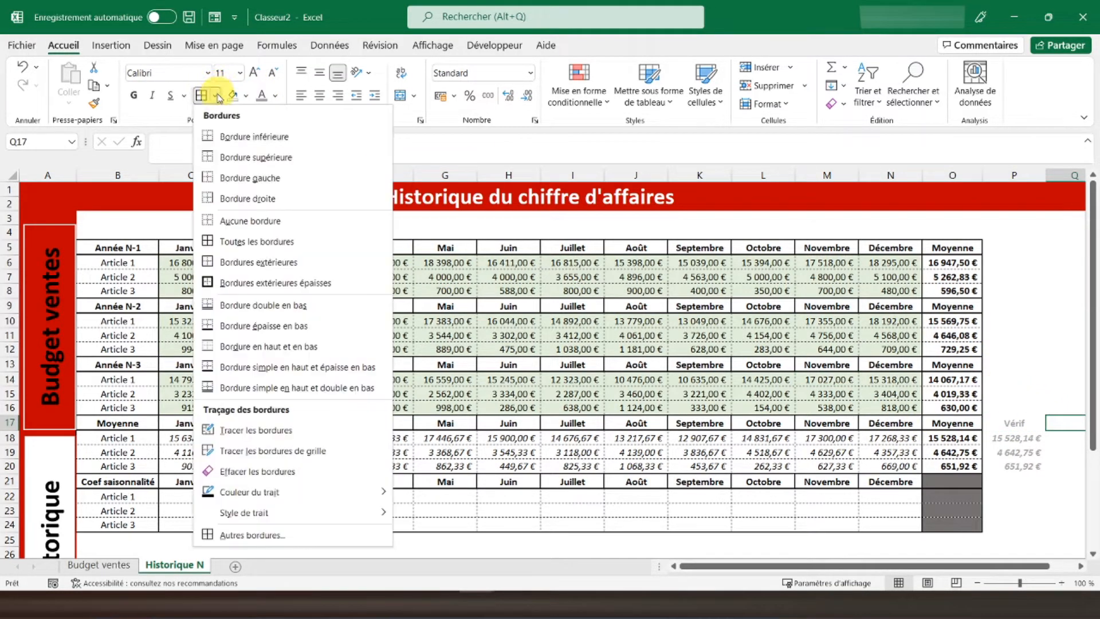
{"action": "left_click", "coordinate": [232, 222]}
{"action": "scroll", "coordinate": [744, 409], "scroll_direction": "right", "scroll_amount": 8}
{"action": "left_click", "coordinate": [349, 439]}
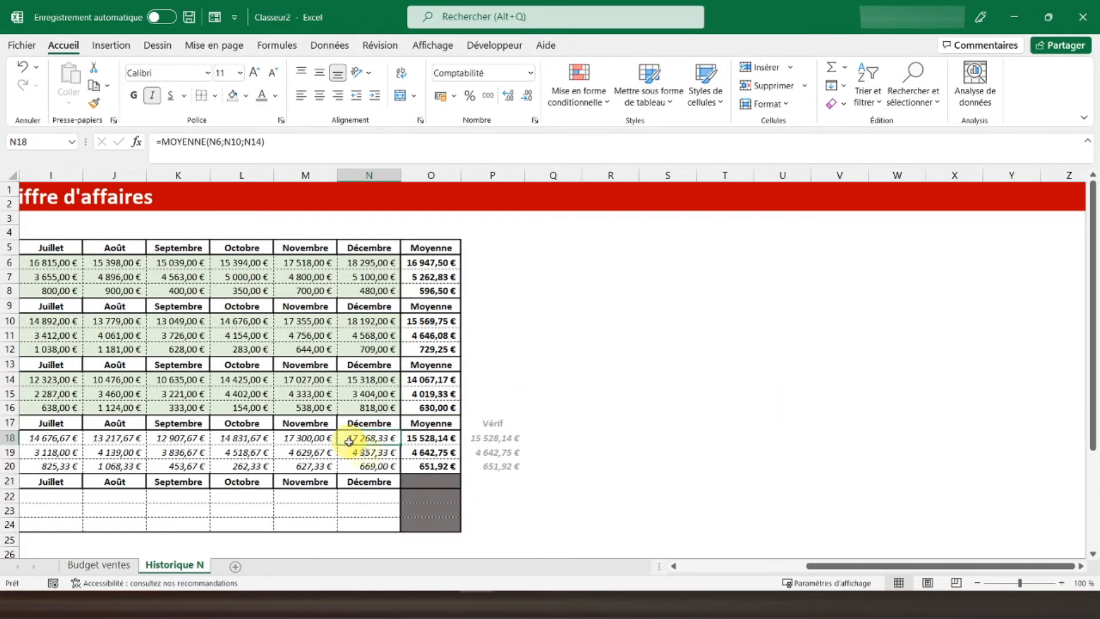
{"action": "left_click_drag", "start_coordinate": [859, 566], "coordinate": [671, 566]}
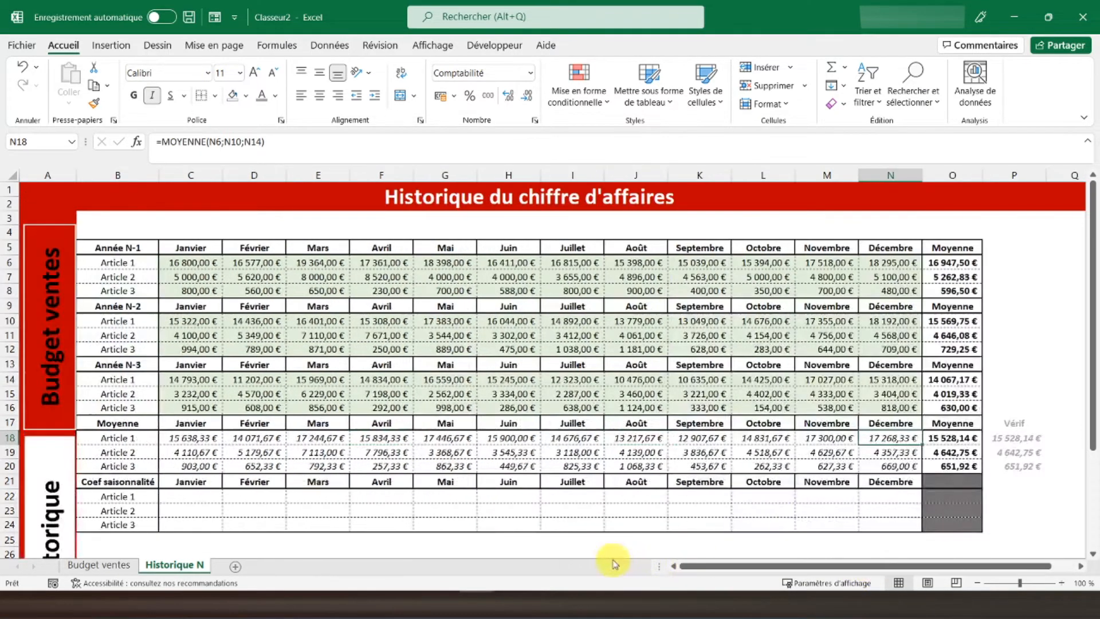
- Italicize the whole check block P17:P20, including the Vérif heading
{"action": "left_click_drag", "start_coordinate": [1010, 424], "coordinate": [1009, 463]}
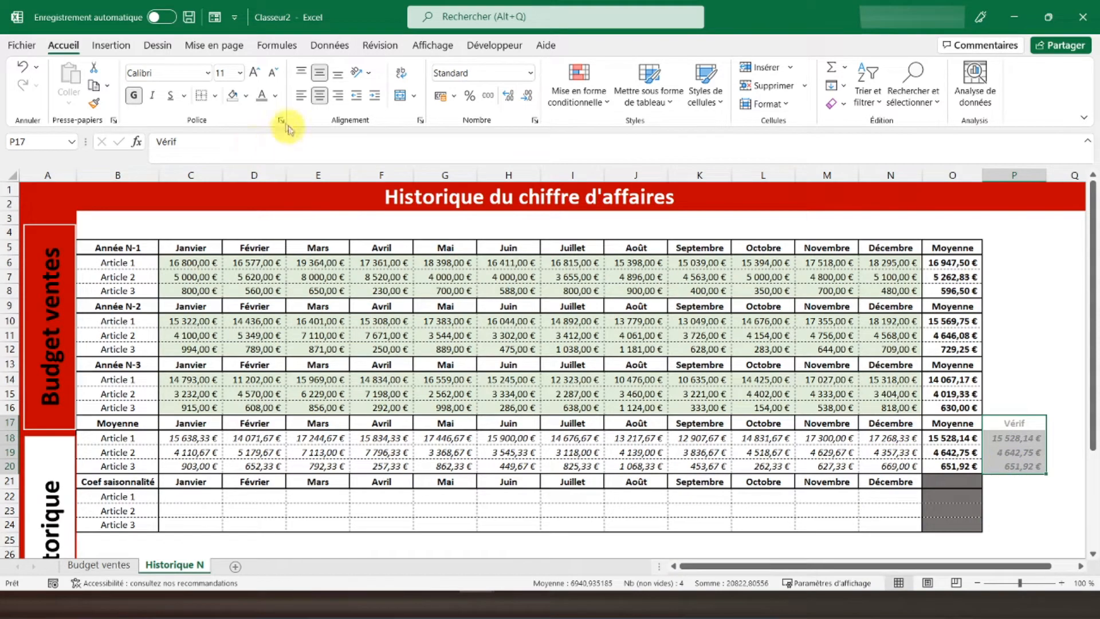
{"action": "left_click", "coordinate": [152, 95]}
{"action": "left_click", "coordinate": [440, 427]}
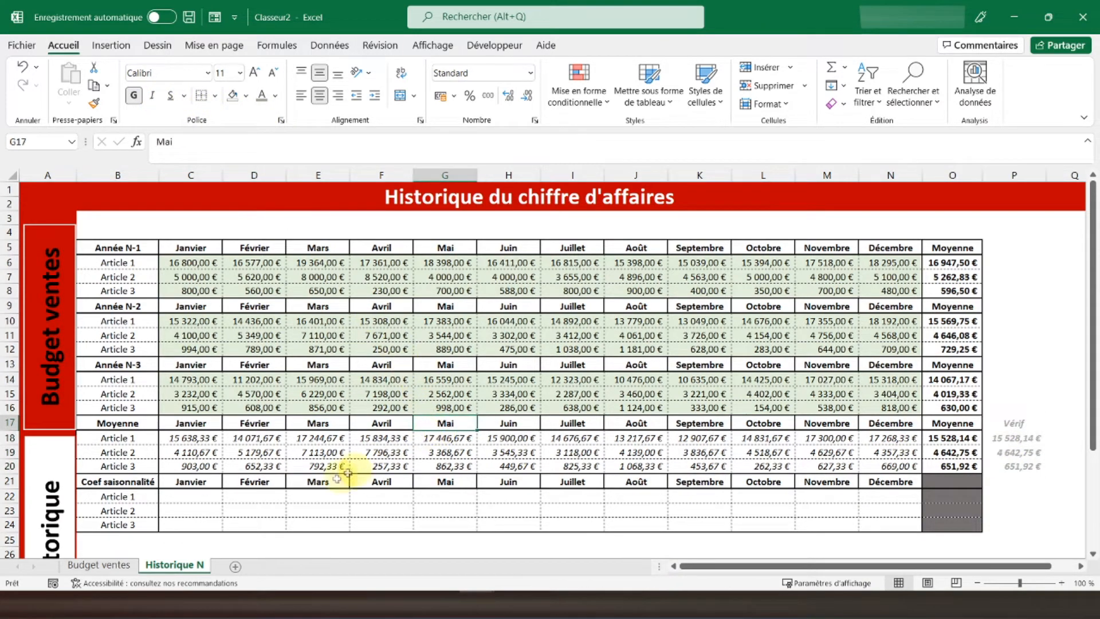
- Calculate Article 1's January seasonality coefficient in C22 with the formula =C18/$O18
{"action": "left_click", "coordinate": [184, 495]}
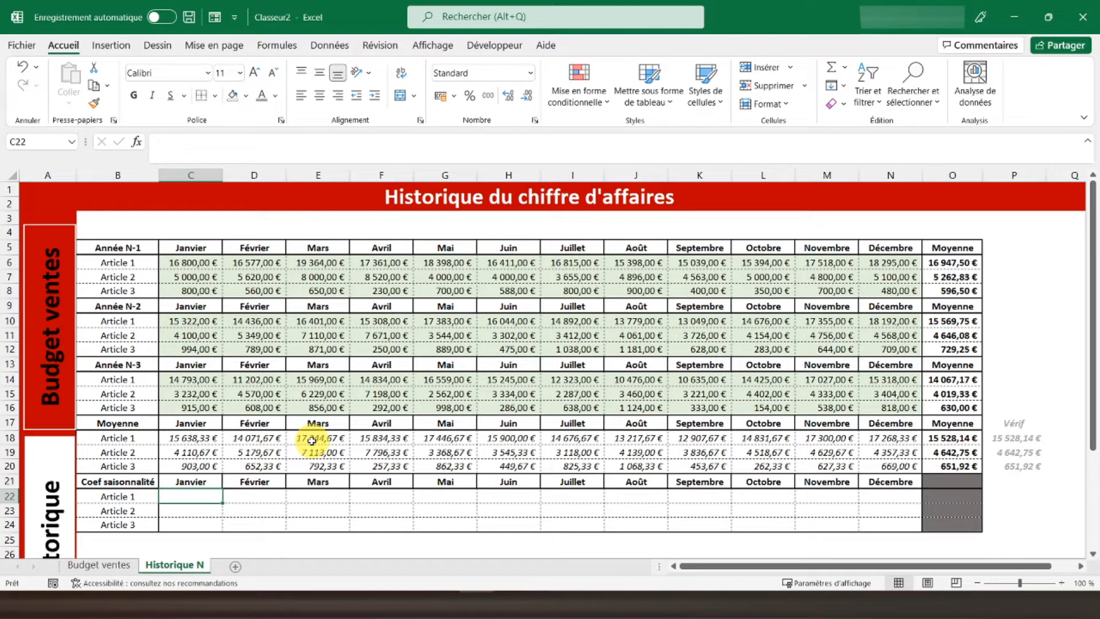
{"action": "type", "text": "="}
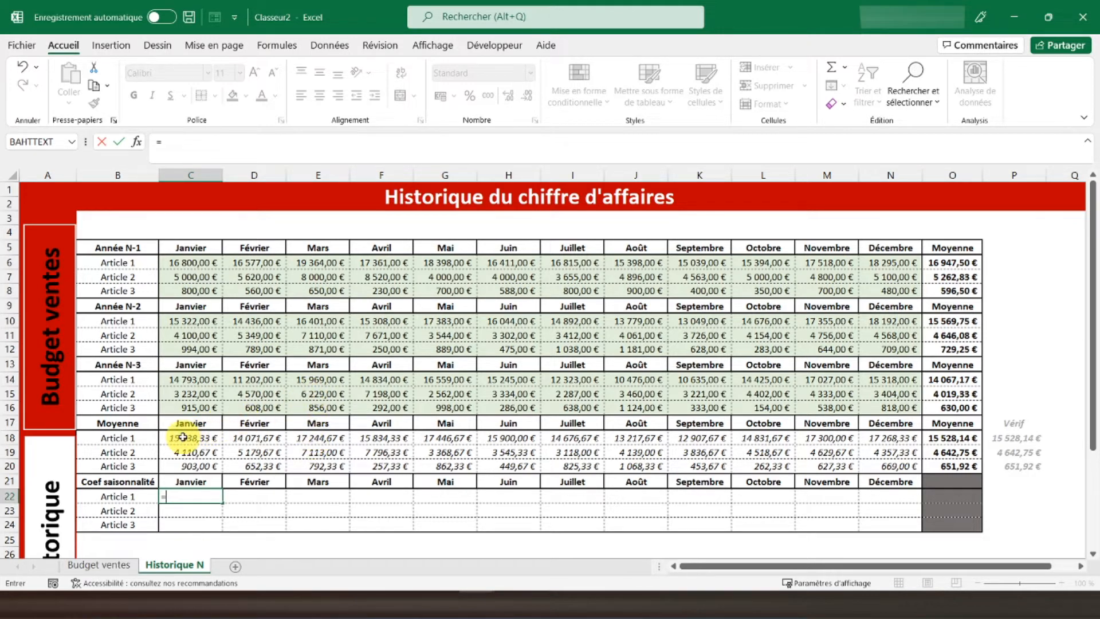
{"action": "left_click", "coordinate": [183, 439]}
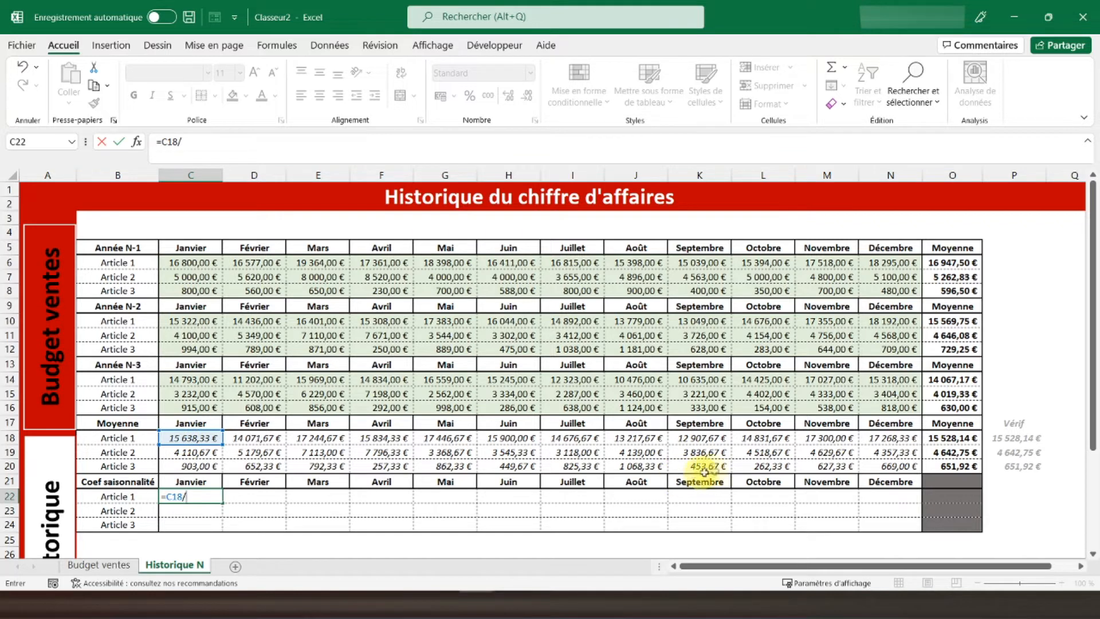
{"action": "left_click", "coordinate": [937, 436]}
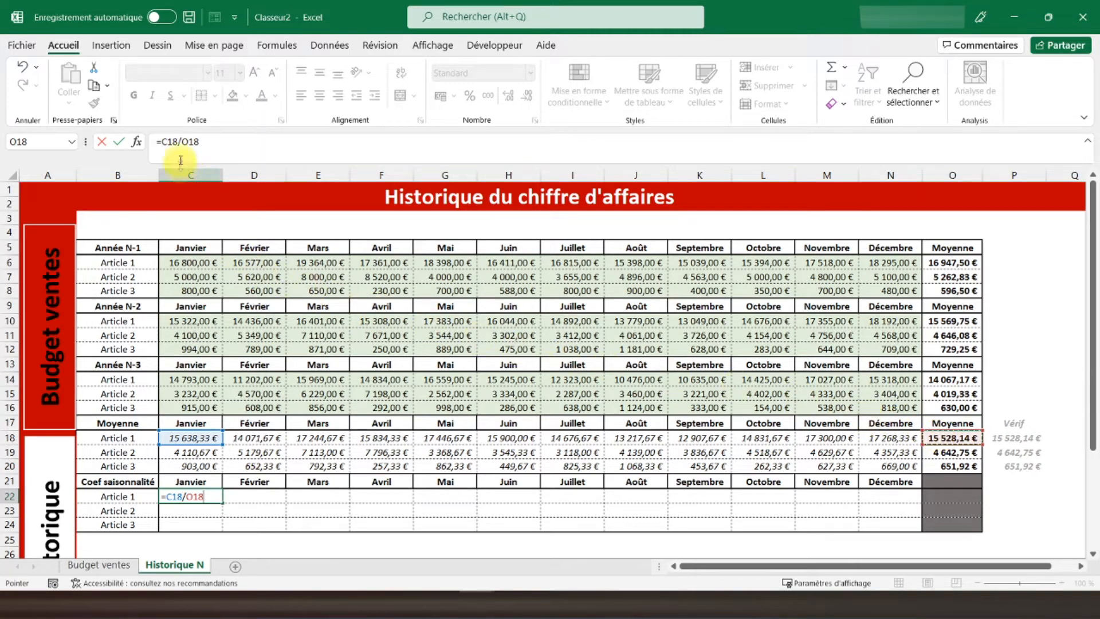
{"action": "left_click", "coordinate": [180, 141]}
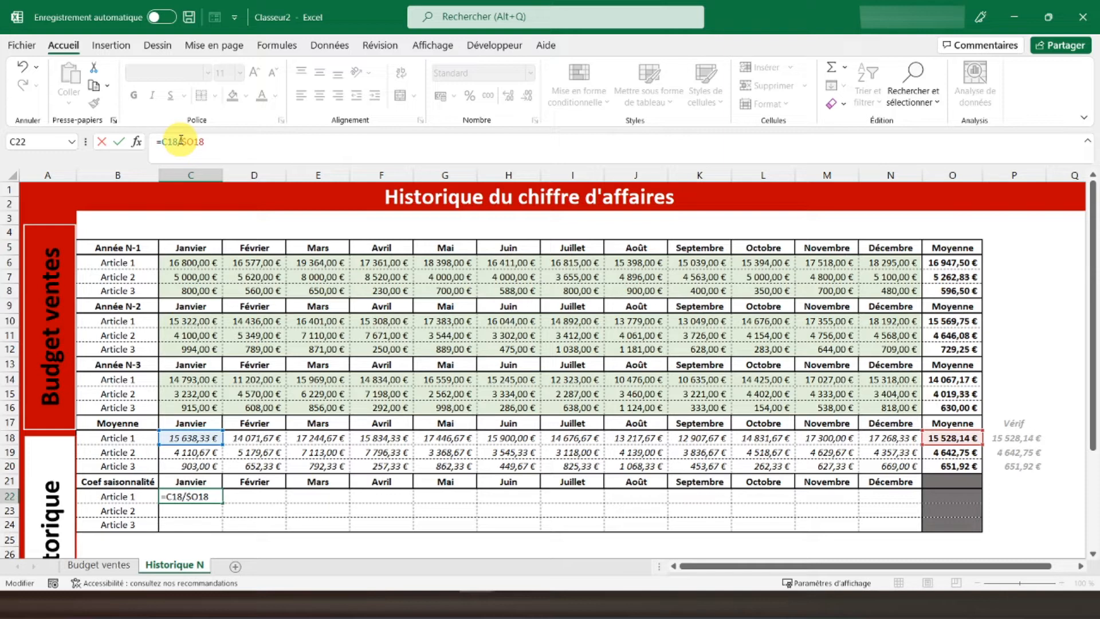
{"action": "key", "text": "Return"}
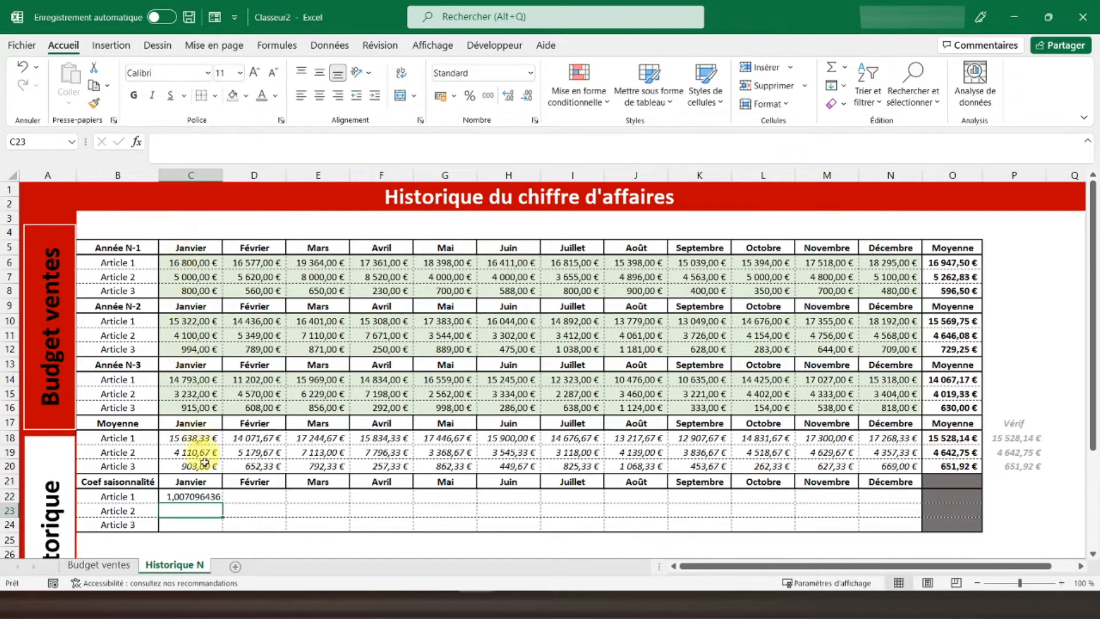
- Display the January coefficient in C22 with three decimals
{"action": "left_click", "coordinate": [211, 492]}
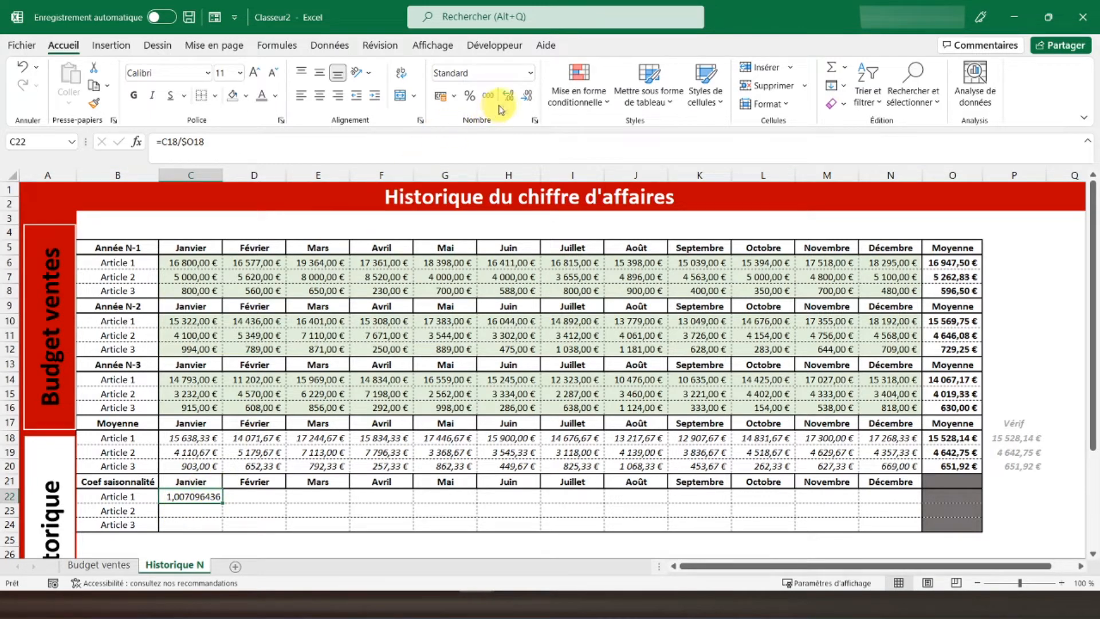
{"action": "left_click", "coordinate": [514, 96]}
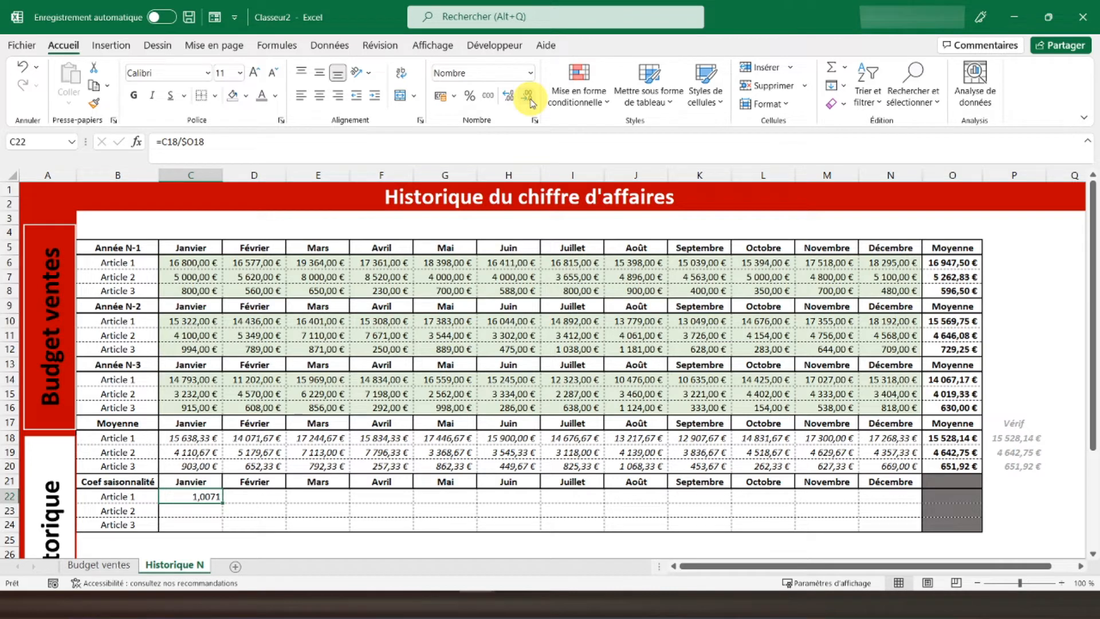
{"action": "left_click", "coordinate": [528, 99]}
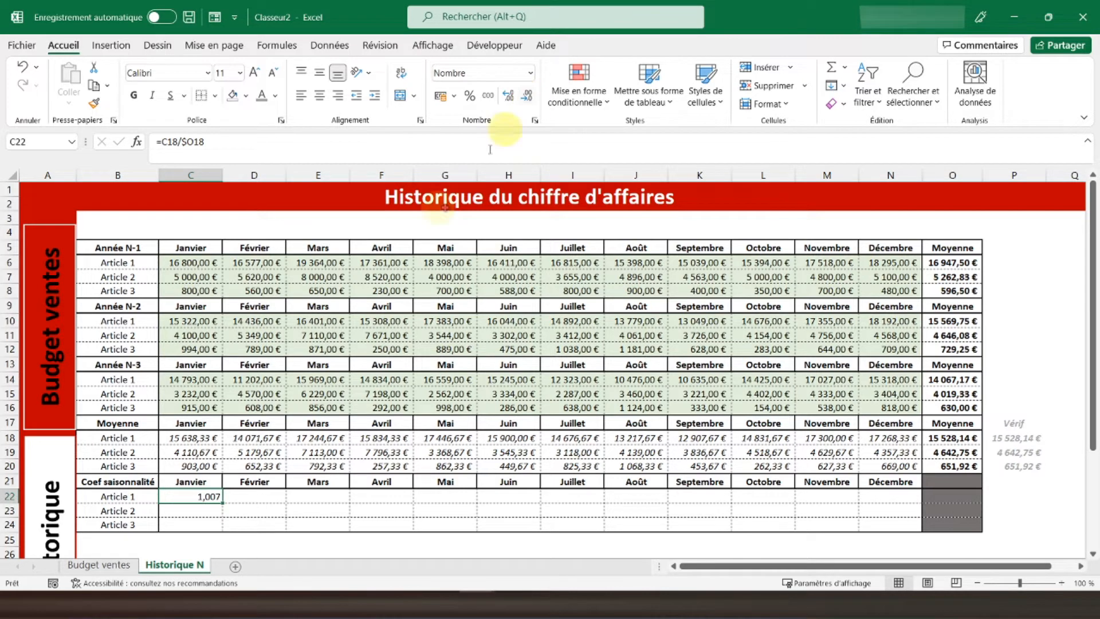
- Copy the C22 formula, without formatting, across C22:N24 and display all the coefficients with three decimals
{"action": "right_click", "coordinate": [188, 496]}
{"action": "left_click", "coordinate": [237, 111]}
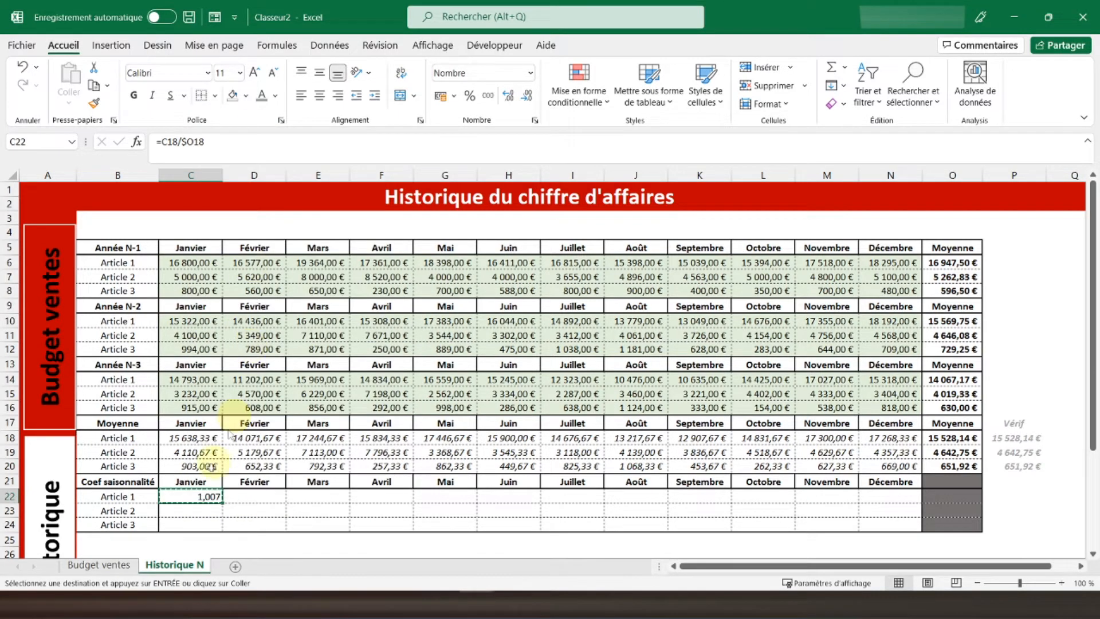
{"action": "left_click_drag", "start_coordinate": [189, 495], "coordinate": [875, 523]}
{"action": "right_click", "coordinate": [875, 523]}
{"action": "left_click", "coordinate": [686, 186]}
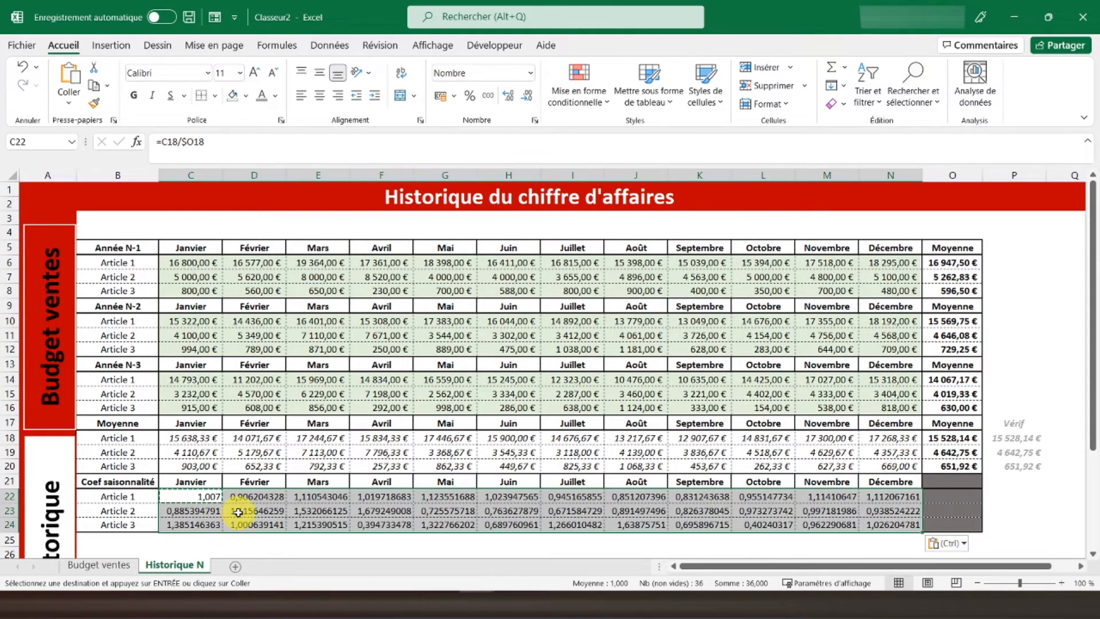
{"action": "left_click", "coordinate": [526, 98]}
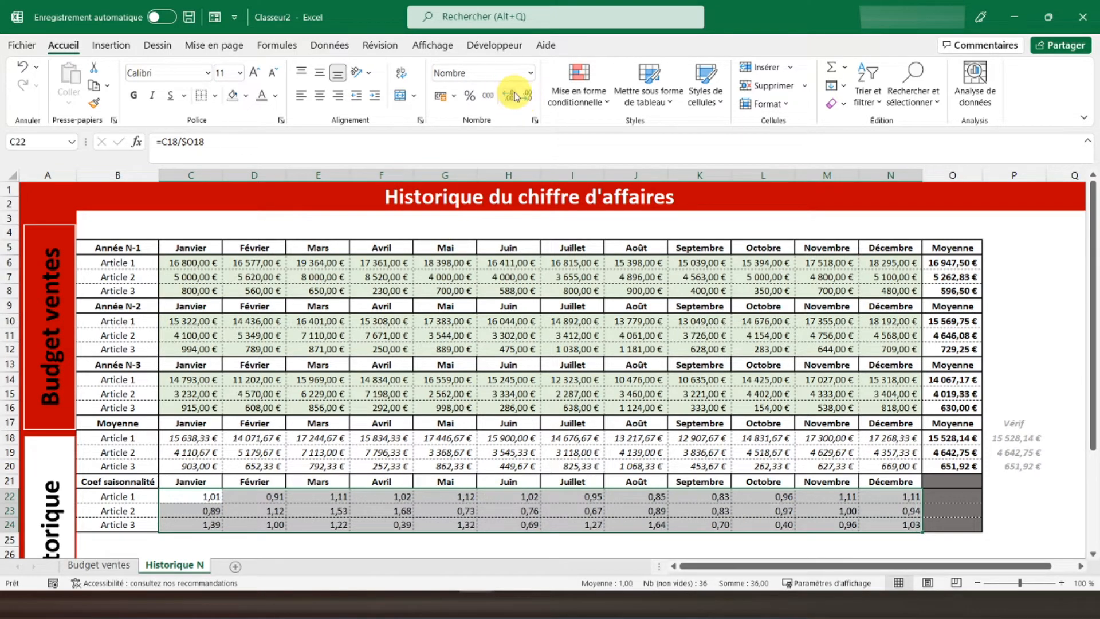
{"action": "left_click", "coordinate": [509, 96]}
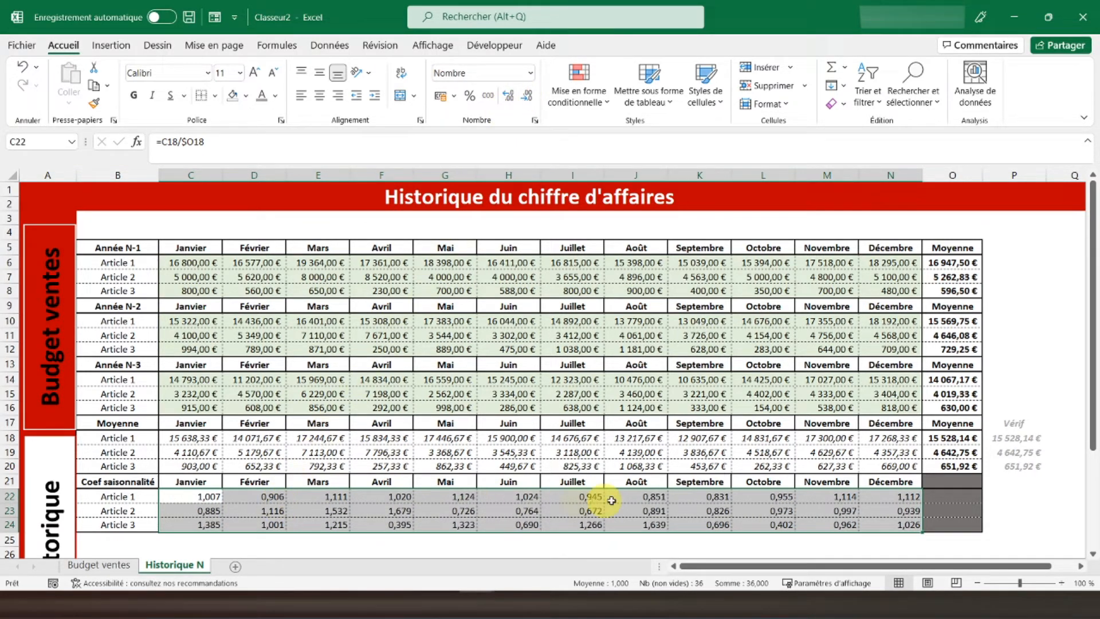
- Check the sum and average of the twelve monthly coefficients for each of the three articles
{"action": "left_click", "coordinate": [289, 513]}
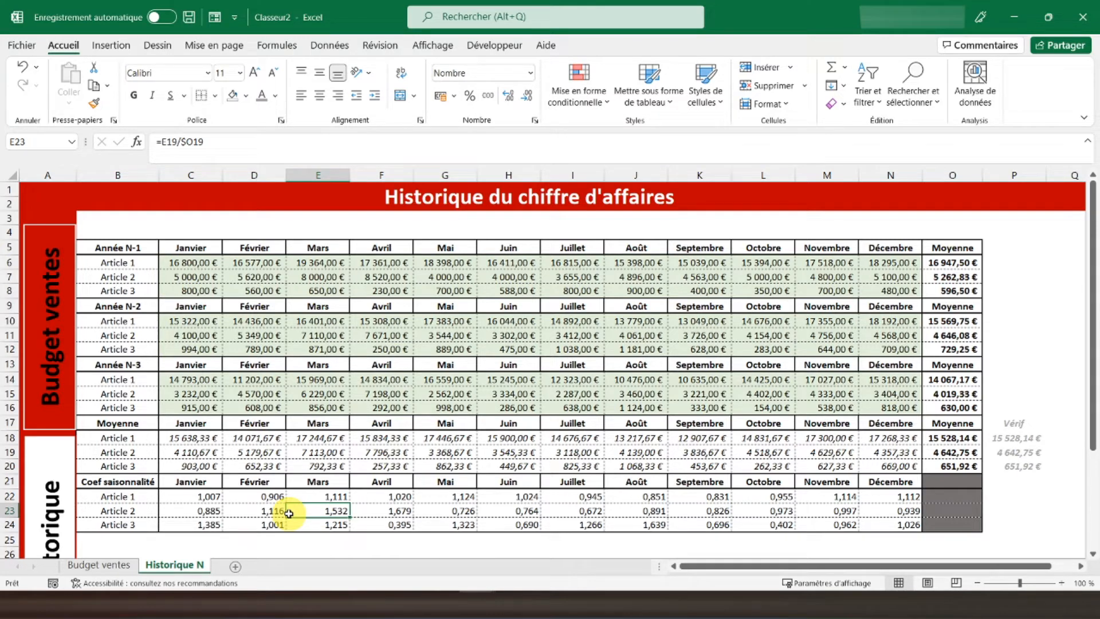
{"action": "left_click_drag", "start_coordinate": [184, 496], "coordinate": [895, 498]}
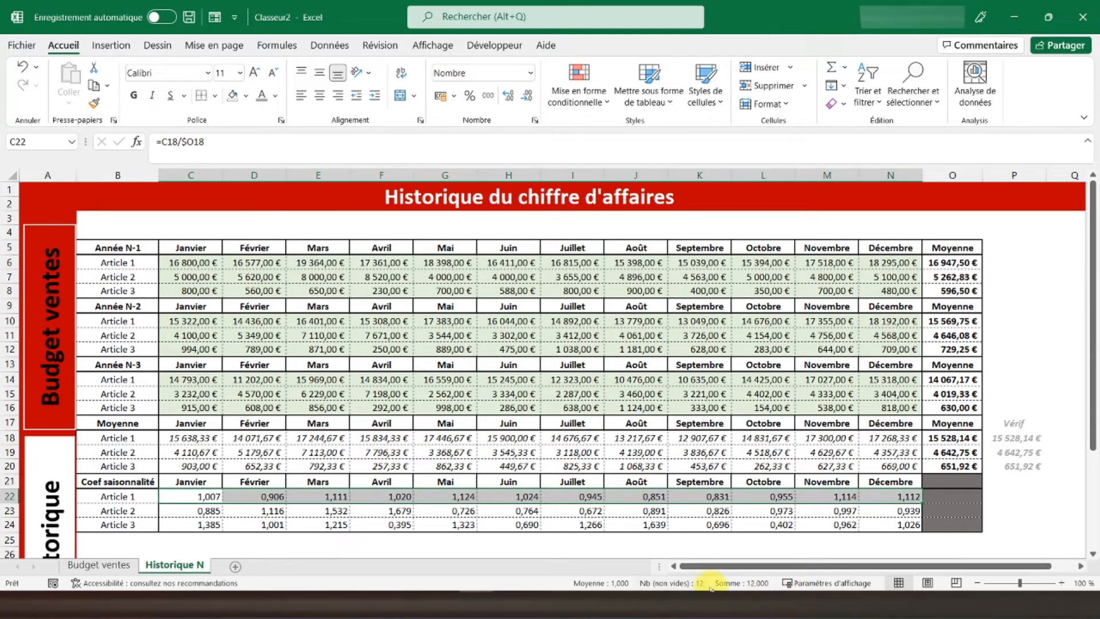
{"action": "left_click_drag", "start_coordinate": [196, 510], "coordinate": [894, 510]}
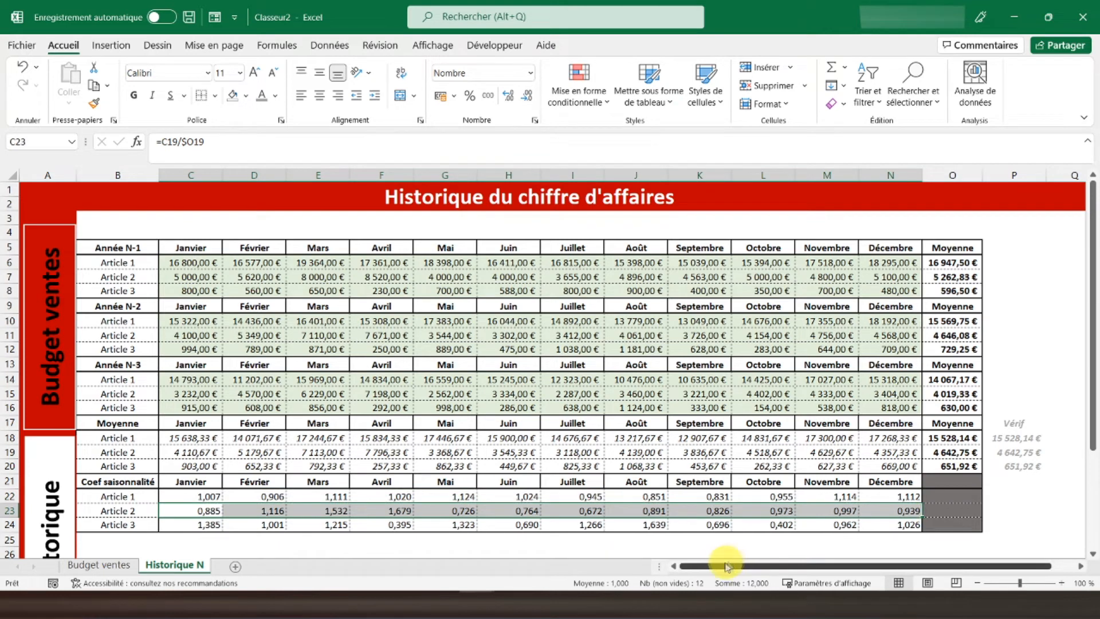
{"action": "left_click_drag", "start_coordinate": [192, 523], "coordinate": [909, 523]}
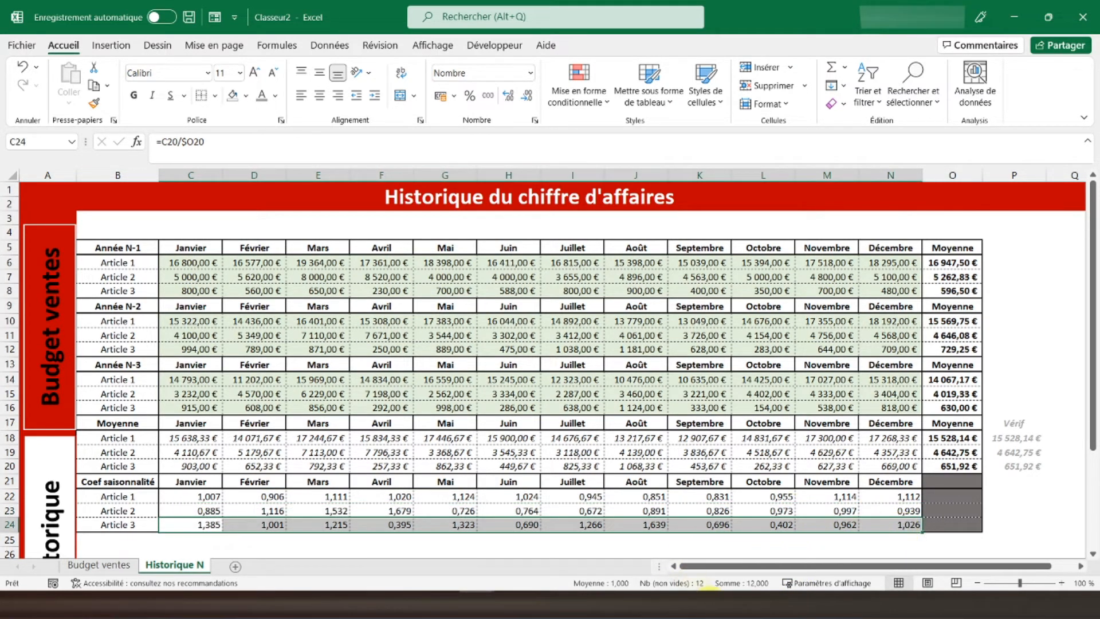
{"action": "left_click", "coordinate": [370, 437]}
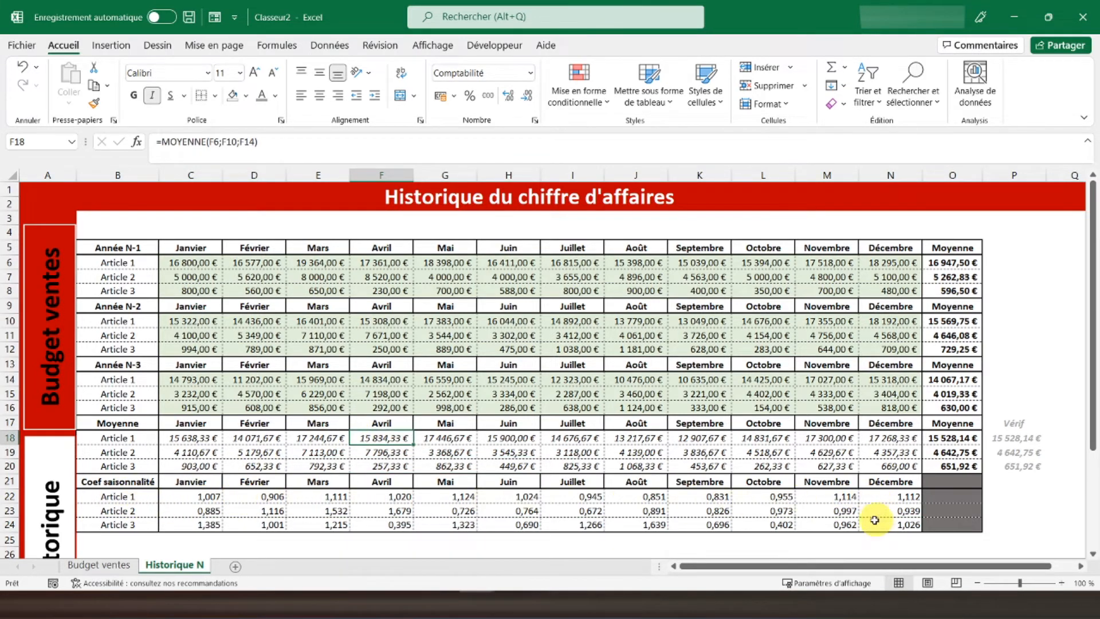
- On the Budget ventes sheet, total Article 1's January to December forecasts in P5 with =SOMME(D5:O5)
{"action": "left_click", "coordinate": [39, 193]}
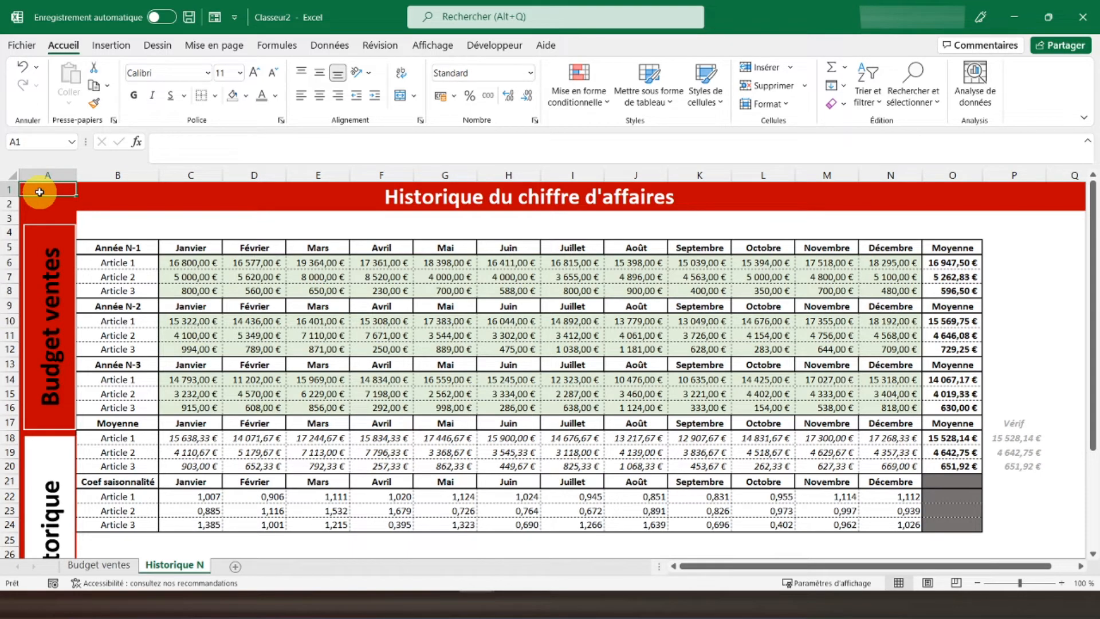
{"action": "key", "text": "ctrl+Page_Up"}
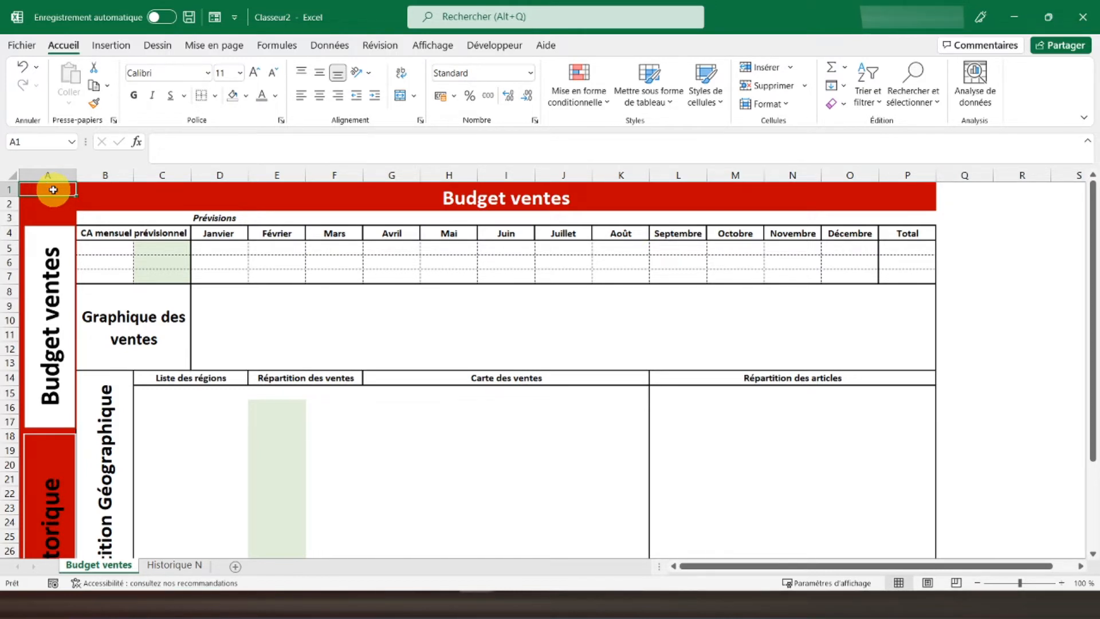
{"action": "left_click", "coordinate": [897, 248]}
{"action": "left_click", "coordinate": [830, 66]}
{"action": "left_click_drag", "start_coordinate": [203, 246], "coordinate": [830, 244]}
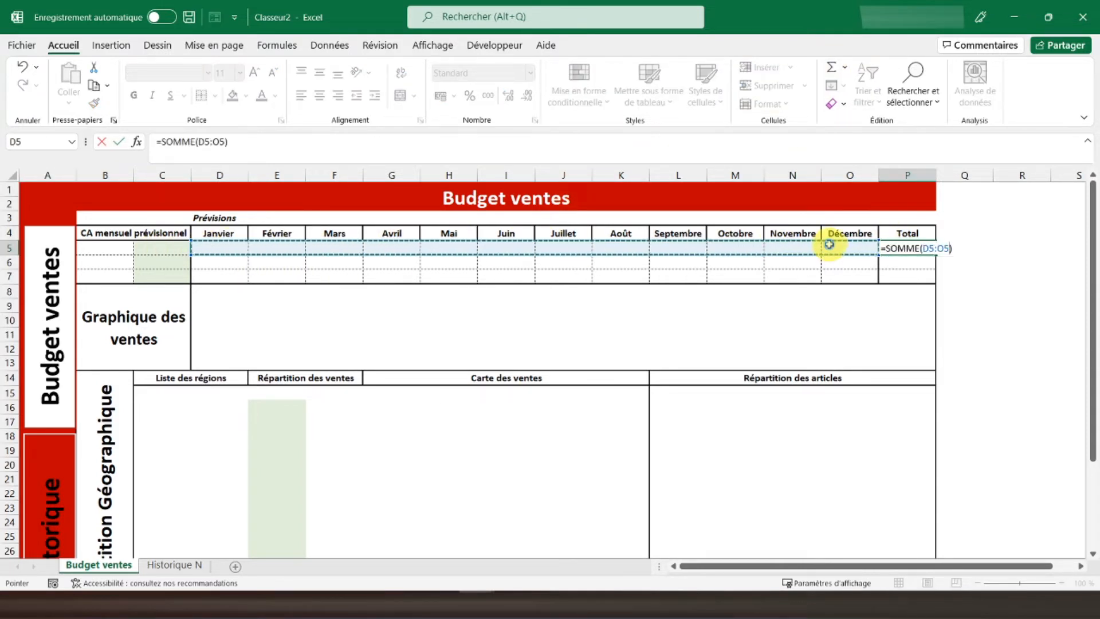
{"action": "key", "text": "Return"}
- Copy the total formula from P5 to P6:P7, keeping the existing cell borders
{"action": "left_click", "coordinate": [906, 248]}
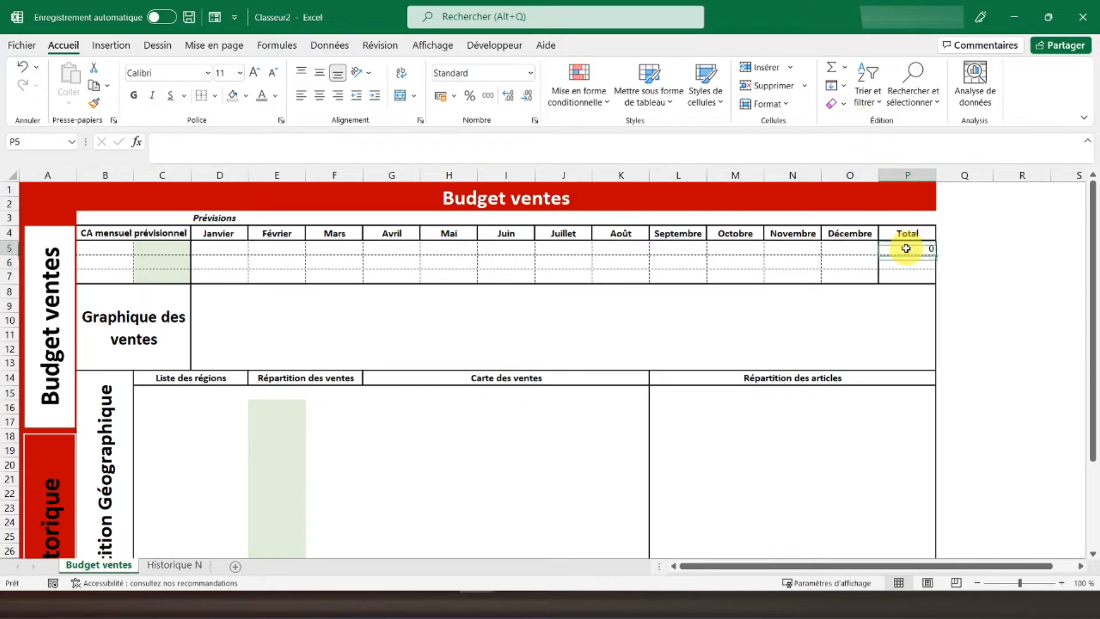
{"action": "right_click", "coordinate": [905, 248]}
{"action": "left_click", "coordinate": [676, 205]}
{"action": "left_click_drag", "start_coordinate": [894, 261], "coordinate": [896, 274]}
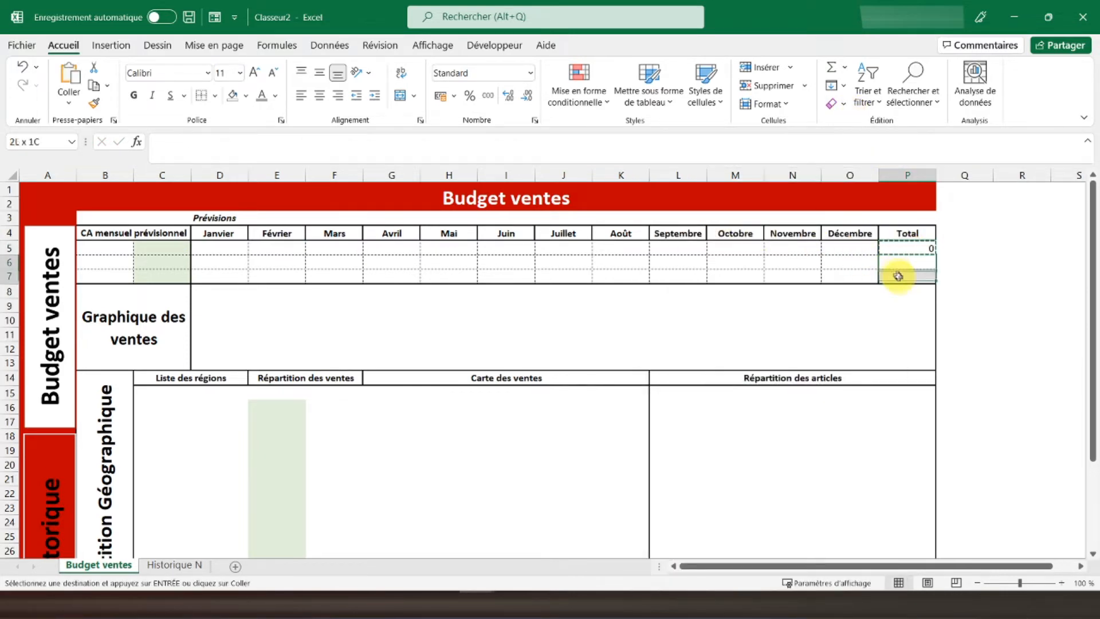
{"action": "right_click", "coordinate": [897, 274]}
{"action": "left_click", "coordinate": [712, 252]}
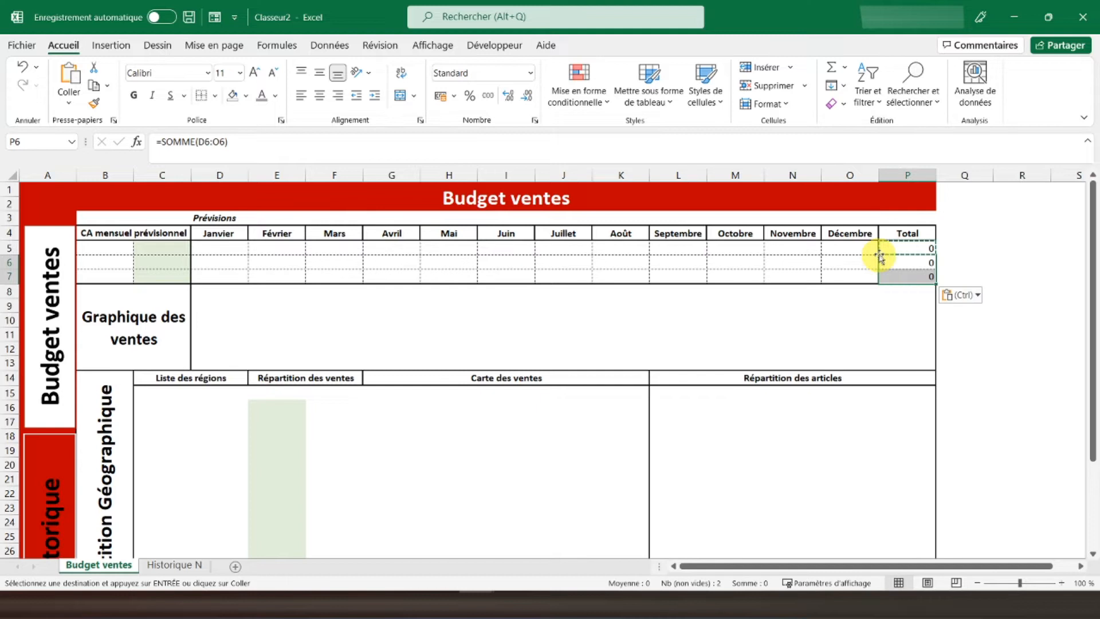
- Format the totals in P5:P7 as bold euro accounting values
{"action": "left_click_drag", "start_coordinate": [896, 247], "coordinate": [904, 273]}
{"action": "left_click", "coordinate": [440, 96]}
{"action": "left_click", "coordinate": [134, 95]}
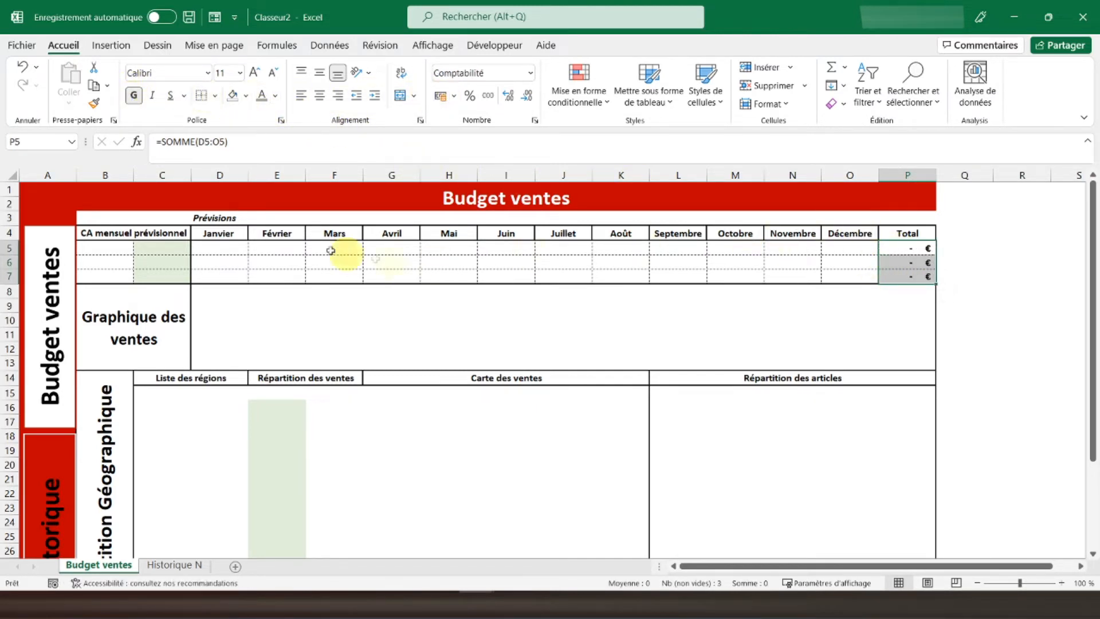
- Link B5:B7 to the three article names in B6:B8 of the Historique N sheet
{"action": "left_click", "coordinate": [110, 250]}
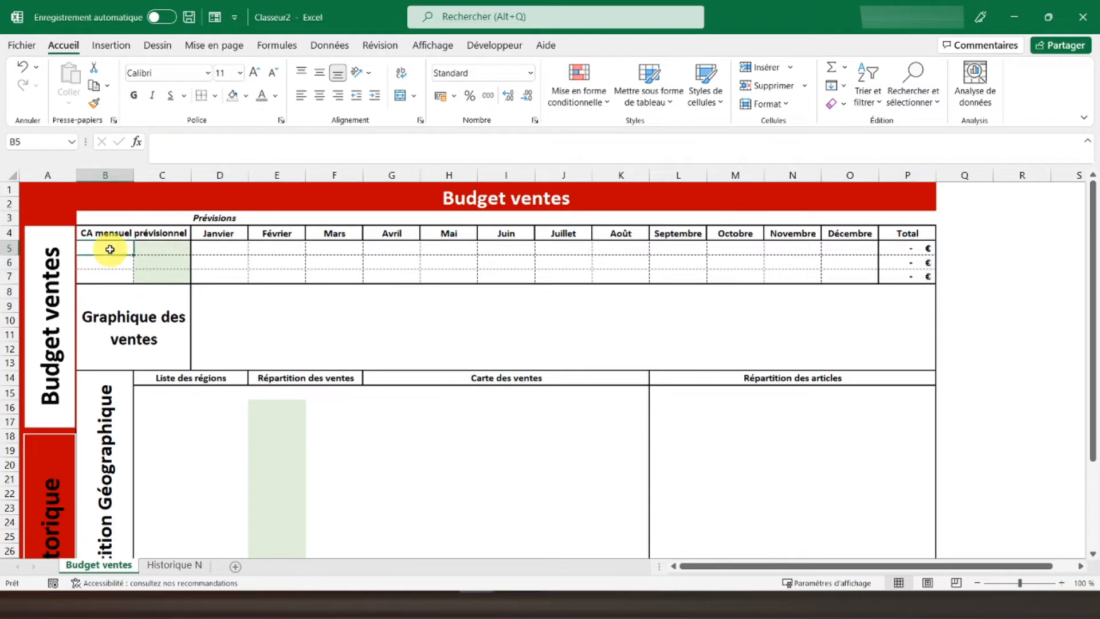
{"action": "type", "text": "="}
{"action": "left_click", "coordinate": [165, 565]}
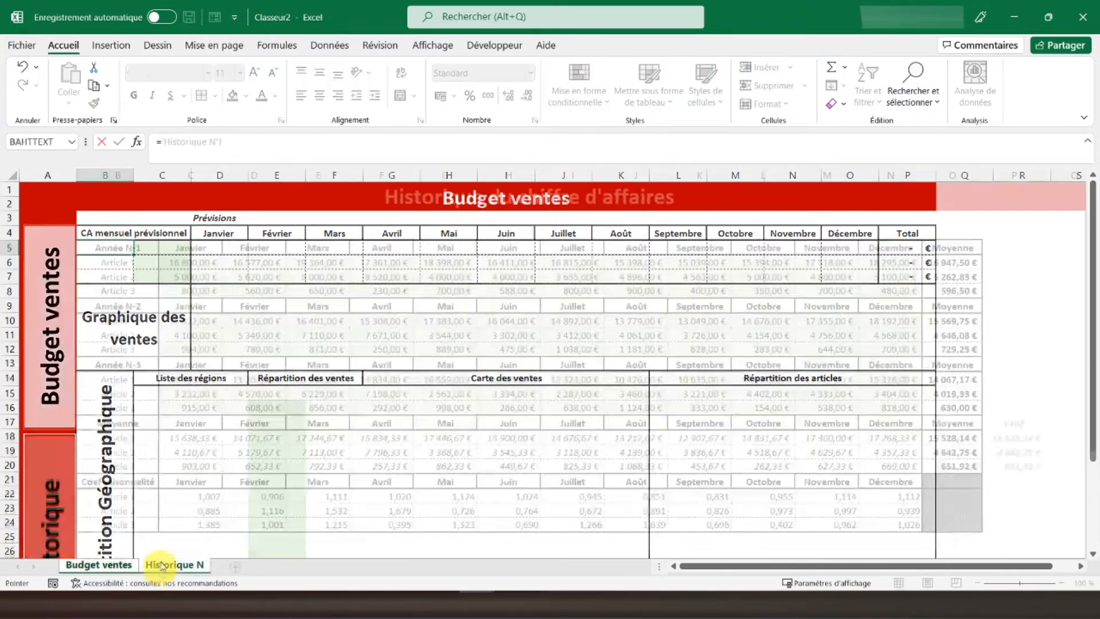
{"action": "left_click", "coordinate": [125, 265]}
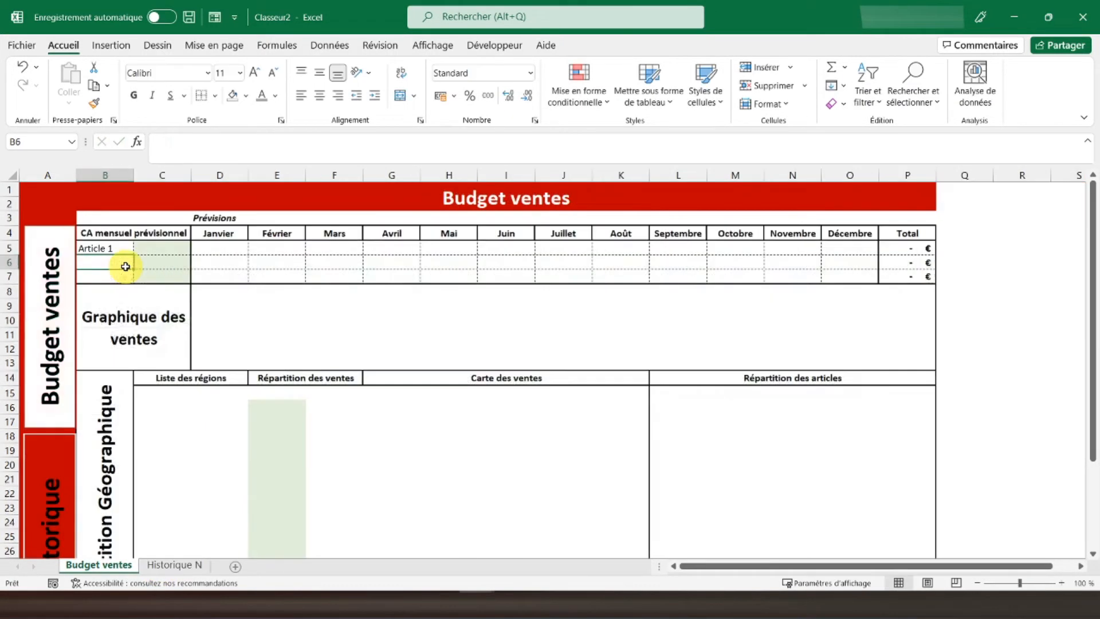
{"action": "left_click", "coordinate": [186, 567]}
{"action": "left_click", "coordinate": [114, 278]}
{"action": "key", "text": "Return"}
{"action": "type", "text": "="}
{"action": "left_click", "coordinate": [184, 567]}
{"action": "left_click", "coordinate": [137, 290]}
{"action": "key", "text": "Return"}
- Enter a monthly revenue forecast of 10000 for Article 1 in C5
{"action": "left_click", "coordinate": [166, 247]}
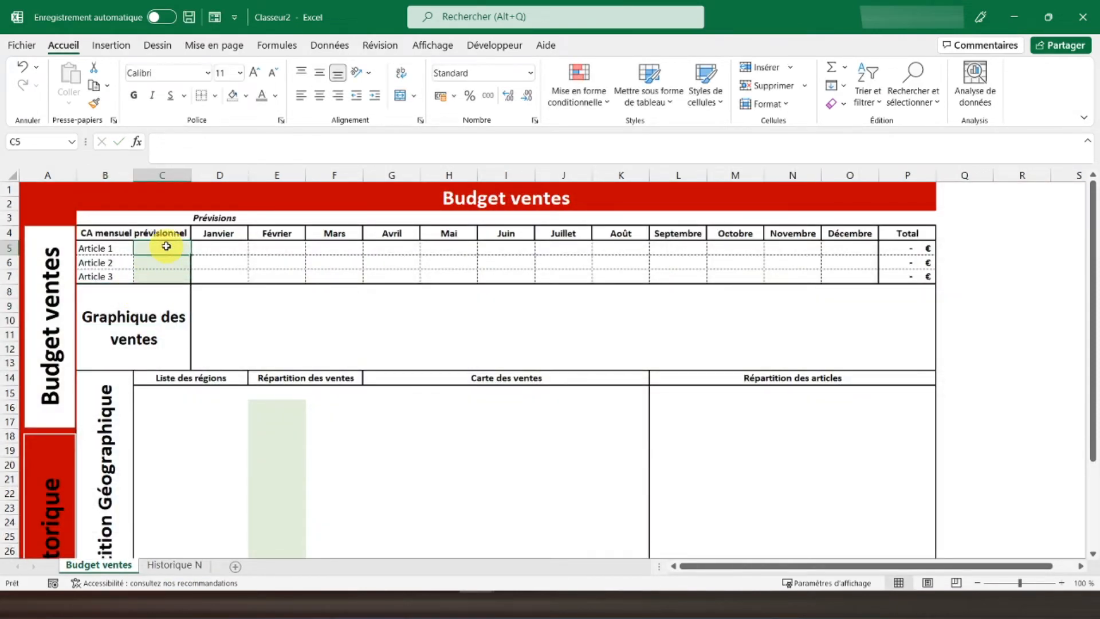
{"action": "type", "text": "10000"}
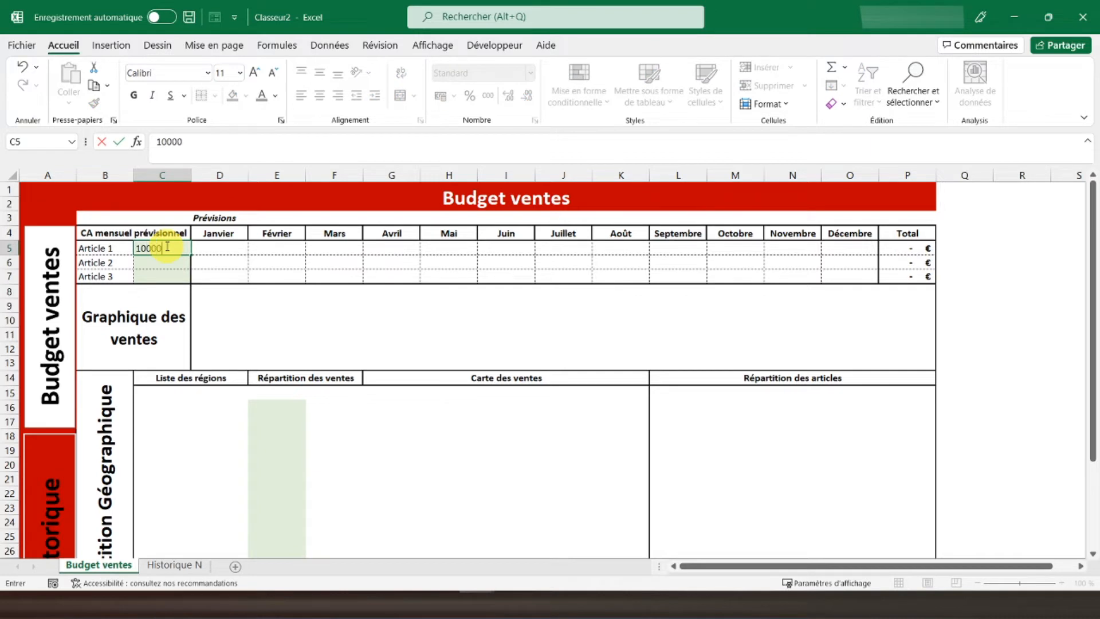
{"action": "key", "text": "Return"}
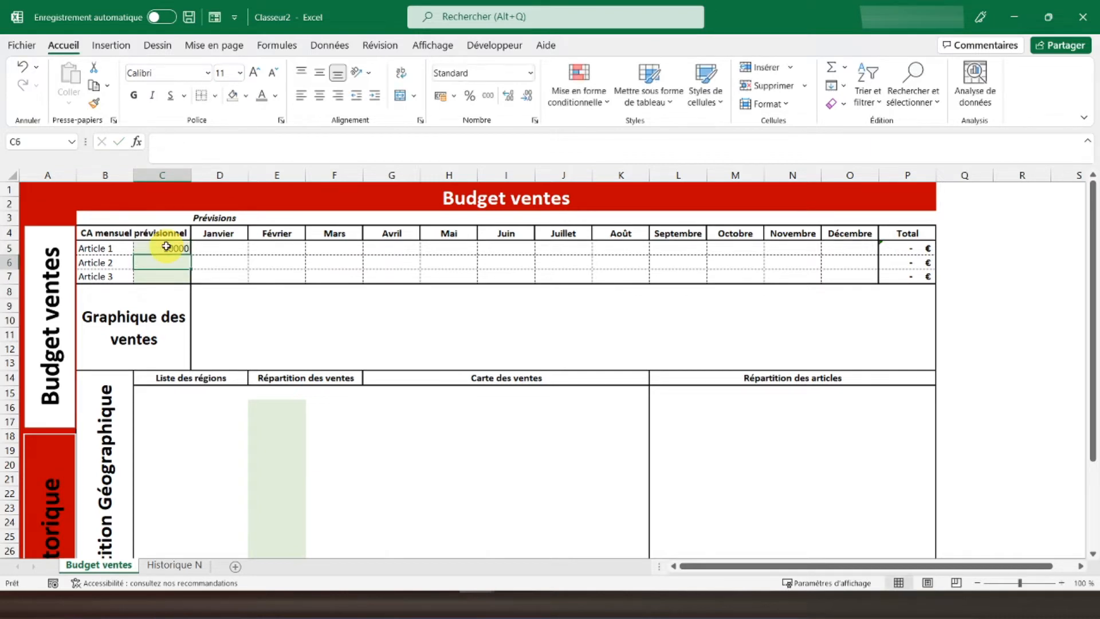
- Enter monthly revenue forecasts of 15000 for Article 1, 5000 for Article 2 and 500 for Article 3 in C5:C7
{"action": "left_click", "coordinate": [166, 246]}
{"action": "type", "text": "15"}
{"action": "key", "text": "Return"}
{"action": "type", "text": "10000"}
{"action": "key", "text": "Return"}
{"action": "type", "text": "500"}
{"action": "key", "text": "Return"}
- Apply the euro accounting format to the monthly forecasts in C5:C7
{"action": "left_click_drag", "start_coordinate": [166, 246], "coordinate": [171, 277]}
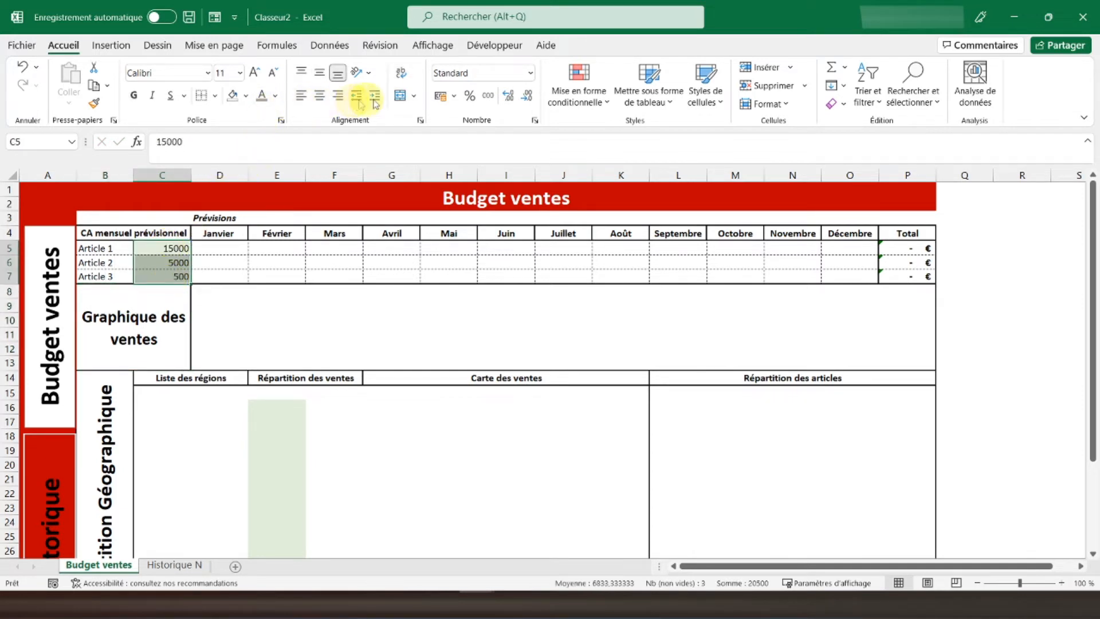
{"action": "left_click", "coordinate": [440, 96]}
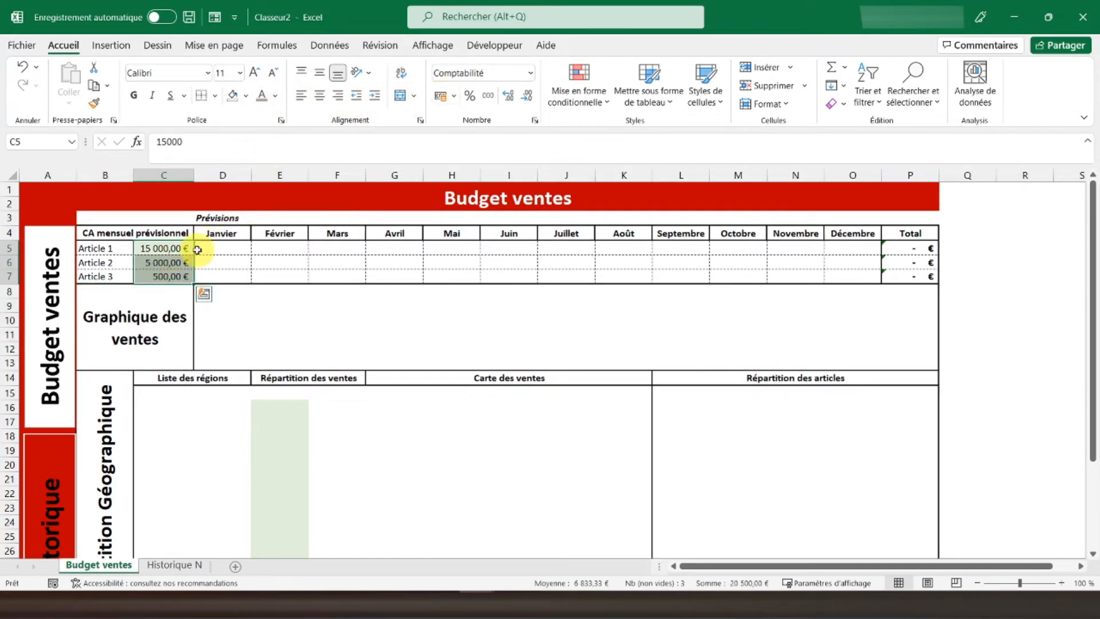
{"action": "left_click", "coordinate": [206, 248]}
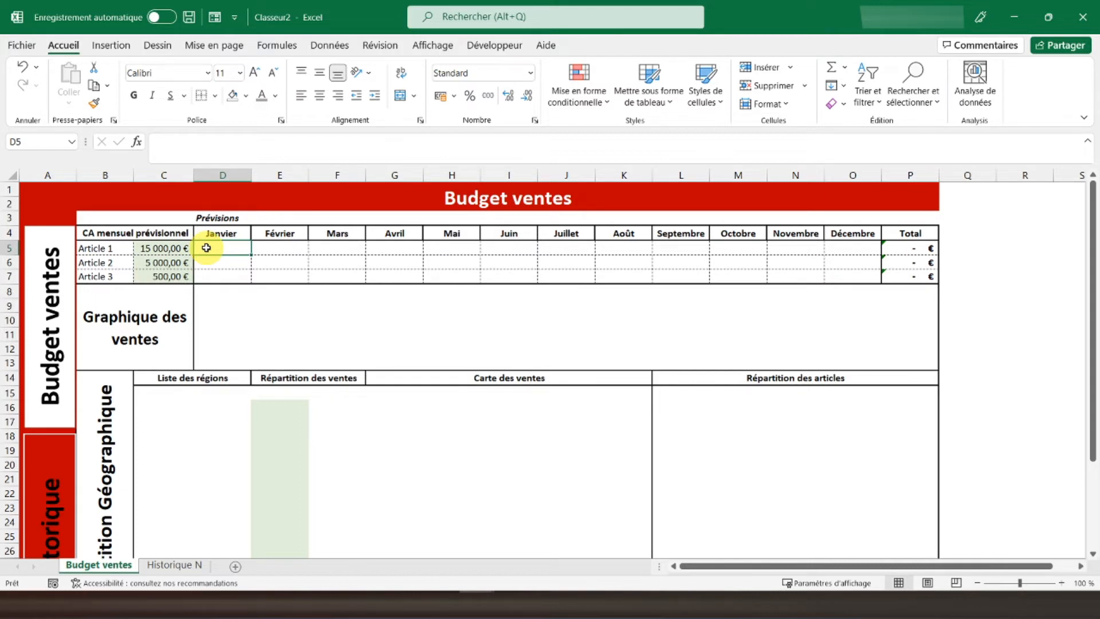
{"action": "left_click", "coordinate": [181, 250]}
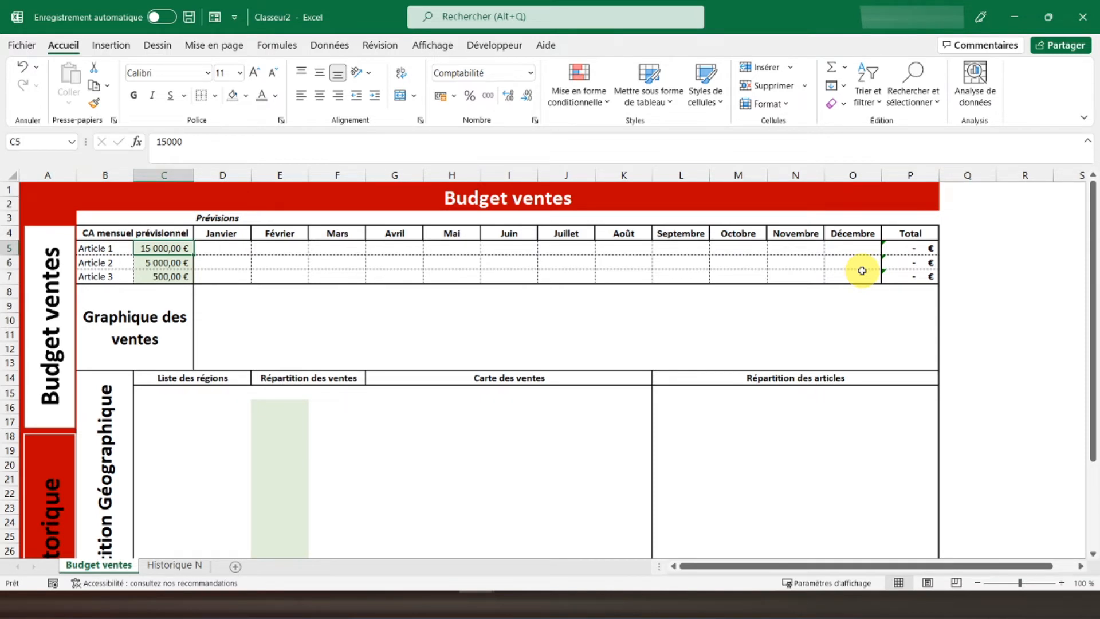
- Enter the Article 1 January forecast in D5 as C5 multiplied by the January seasonality coefficient in C22 of Historique N
{"action": "key", "text": "Right"}
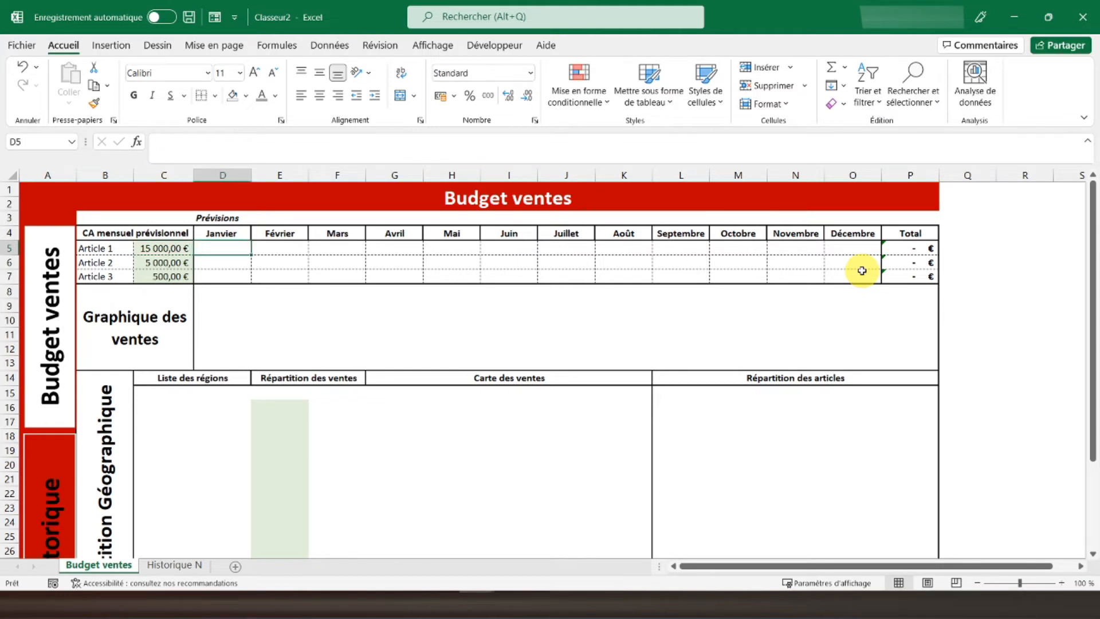
{"action": "type", "text": "="}
{"action": "key", "text": "Left"}
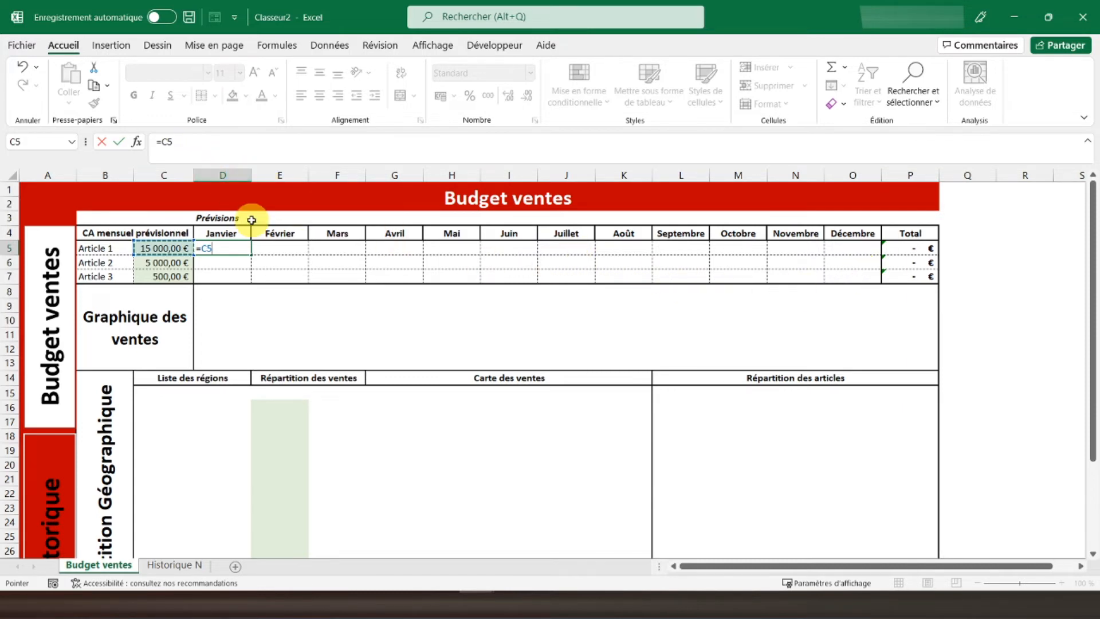
{"action": "left_click", "coordinate": [168, 566]}
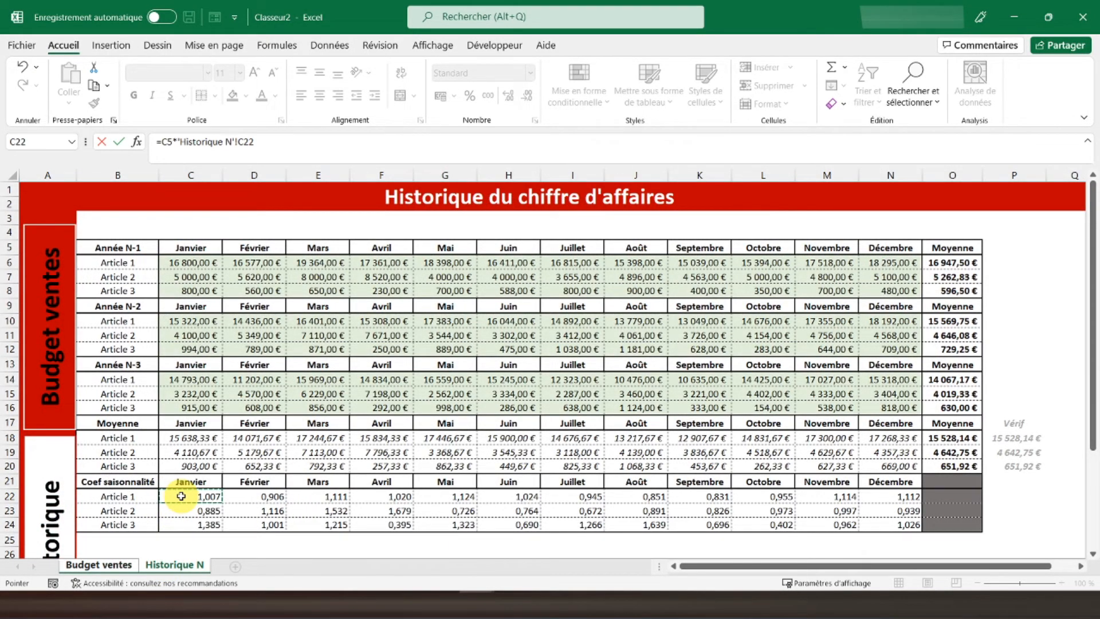
{"action": "key", "text": "Return"}
- Make the C5 reference in the D5 formula fully absolute as $C$5
{"action": "left_click", "coordinate": [153, 259]}
{"action": "left_click", "coordinate": [226, 250]}
{"action": "left_click", "coordinate": [232, 253]}
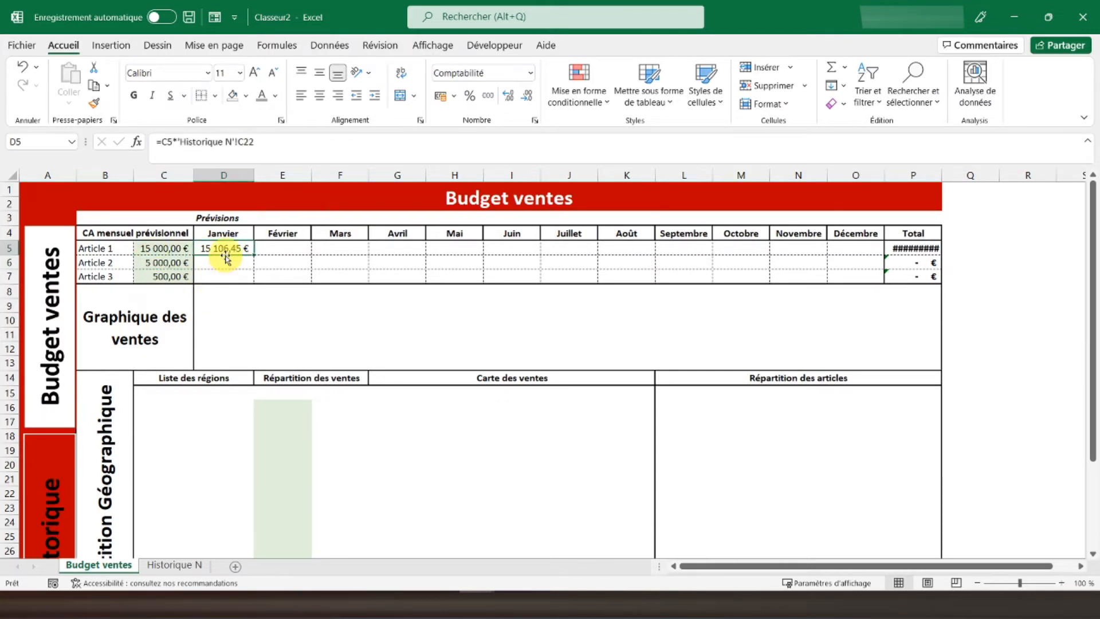
{"action": "left_click", "coordinate": [167, 142]}
{"action": "key", "text": "F4"}
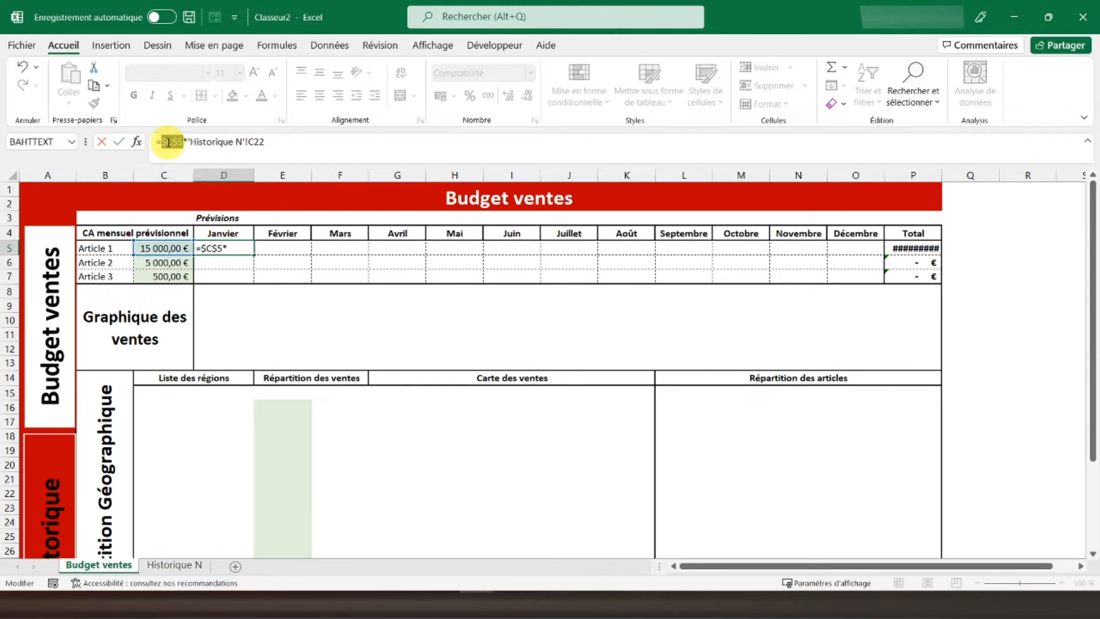
{"action": "key", "text": "Return"}
- Copy the D5 formula into E5:O5 as formulas only and apply the euro accounting format to those cells
{"action": "left_click", "coordinate": [216, 247]}
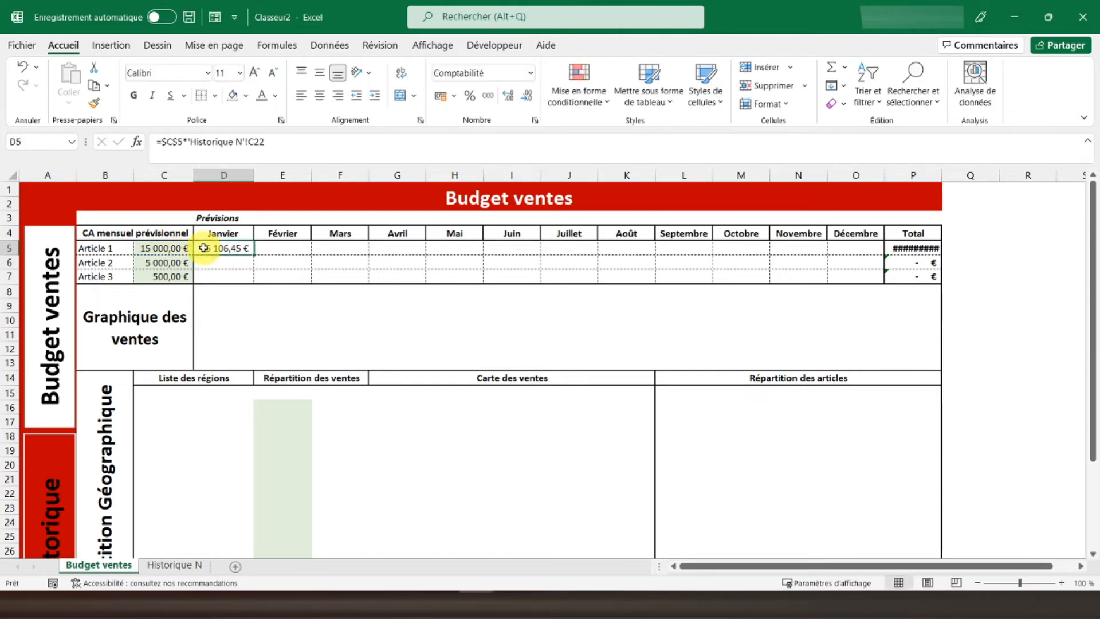
{"action": "right_click", "coordinate": [229, 248]}
{"action": "left_click", "coordinate": [269, 210]}
{"action": "left_click_drag", "start_coordinate": [271, 248], "coordinate": [840, 248]}
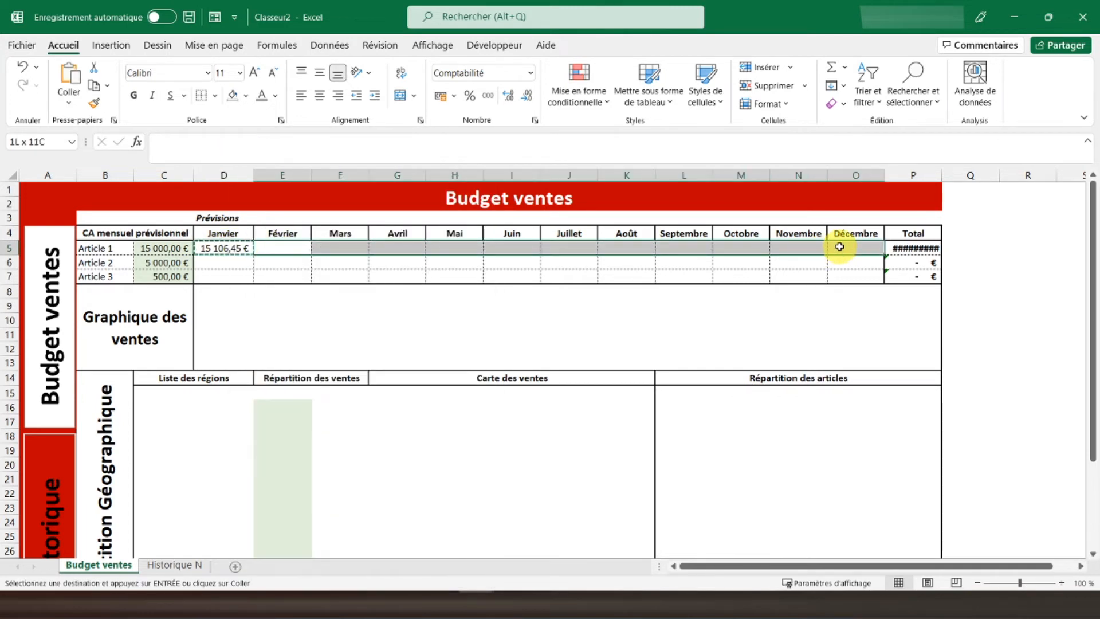
{"action": "right_click", "coordinate": [839, 248]}
{"action": "left_click", "coordinate": [655, 257]}
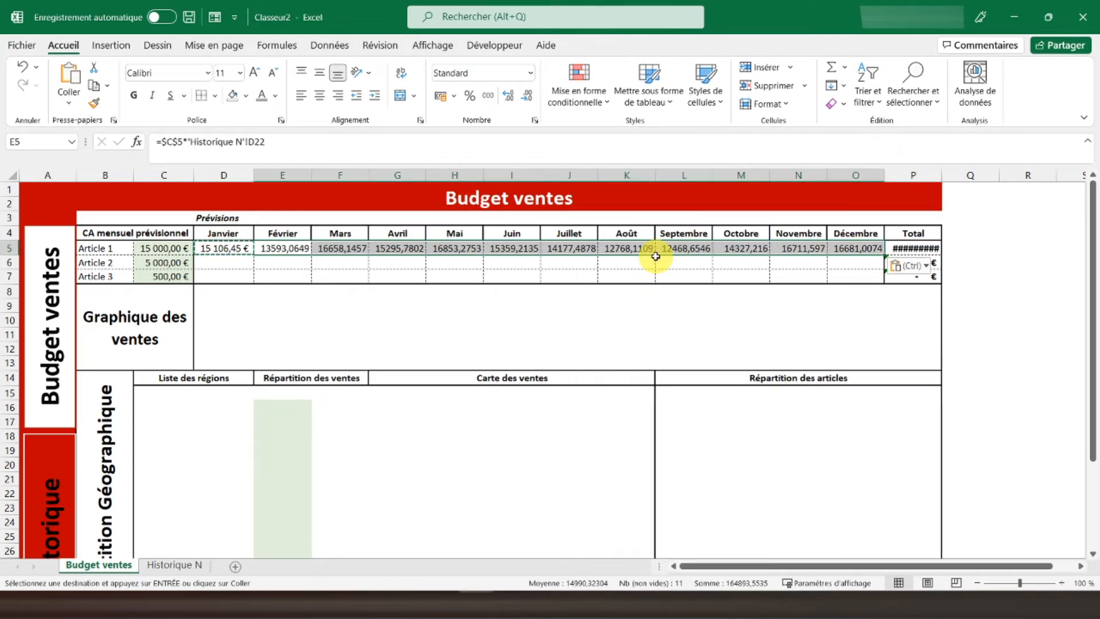
{"action": "left_click", "coordinate": [440, 103]}
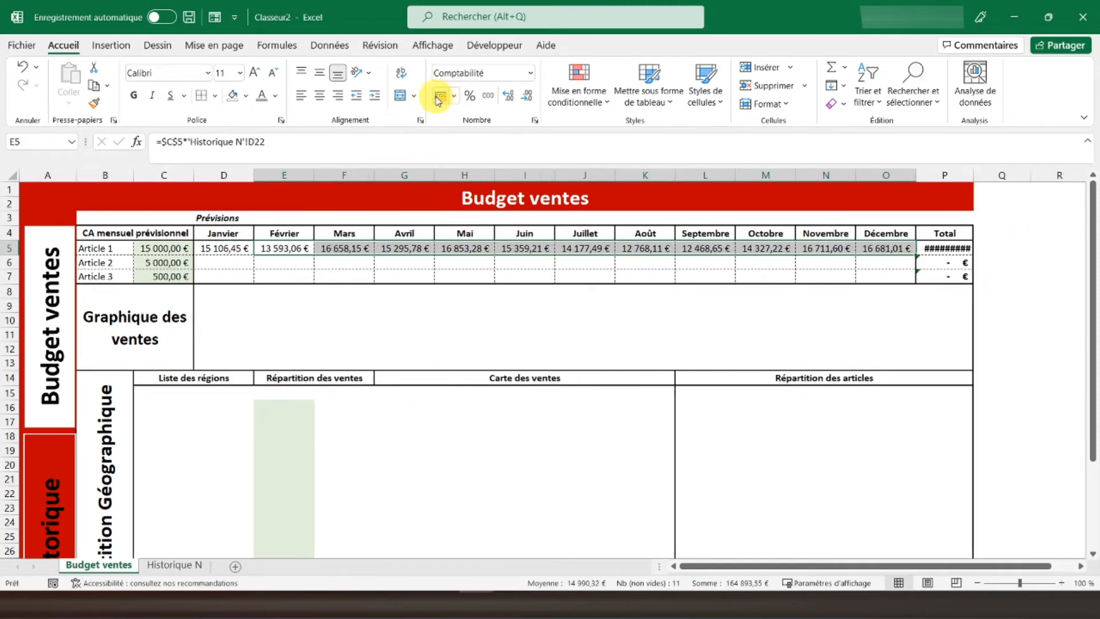
- Autofit the width of the Total column P and check Article 1's annual total against its monthly forecast in C5
{"action": "double_click", "coordinate": [974, 174]}
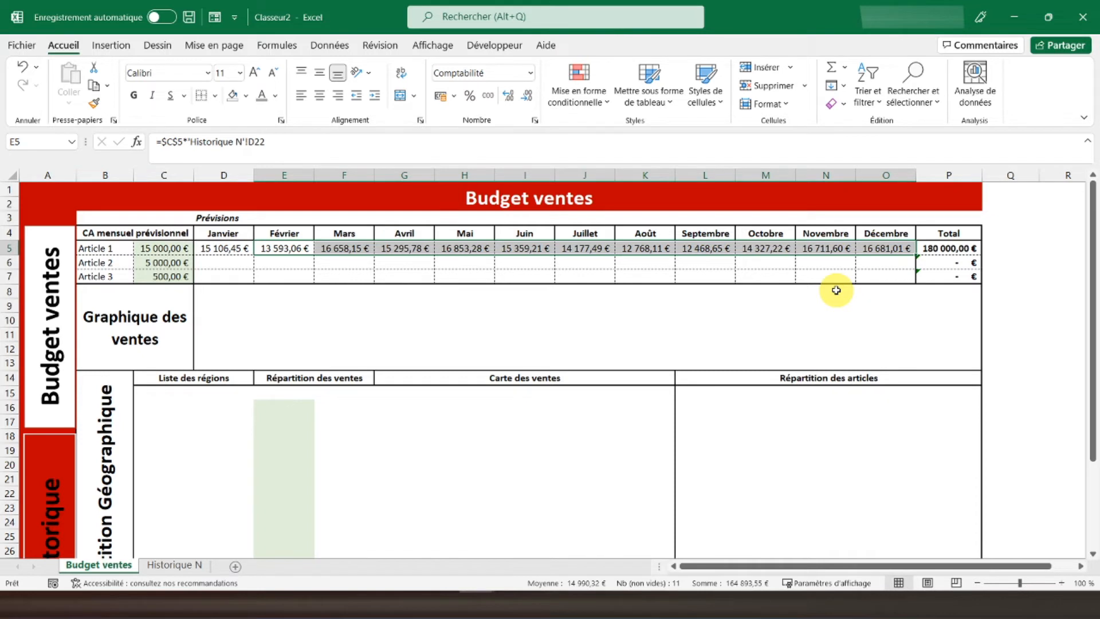
{"action": "left_click", "coordinate": [171, 248]}
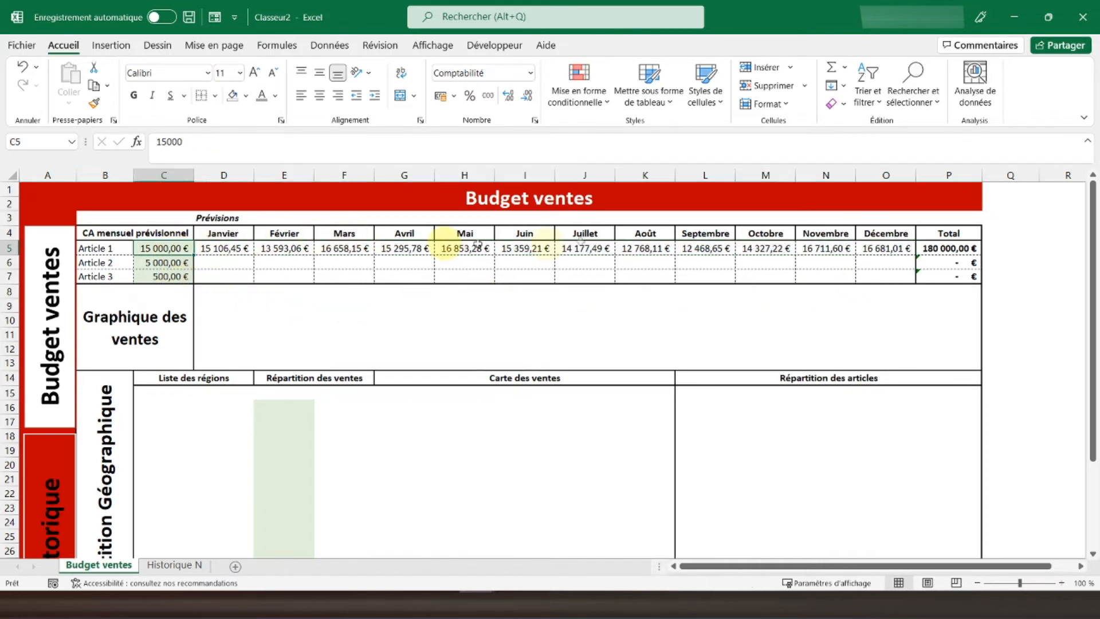
{"action": "left_click", "coordinate": [935, 245]}
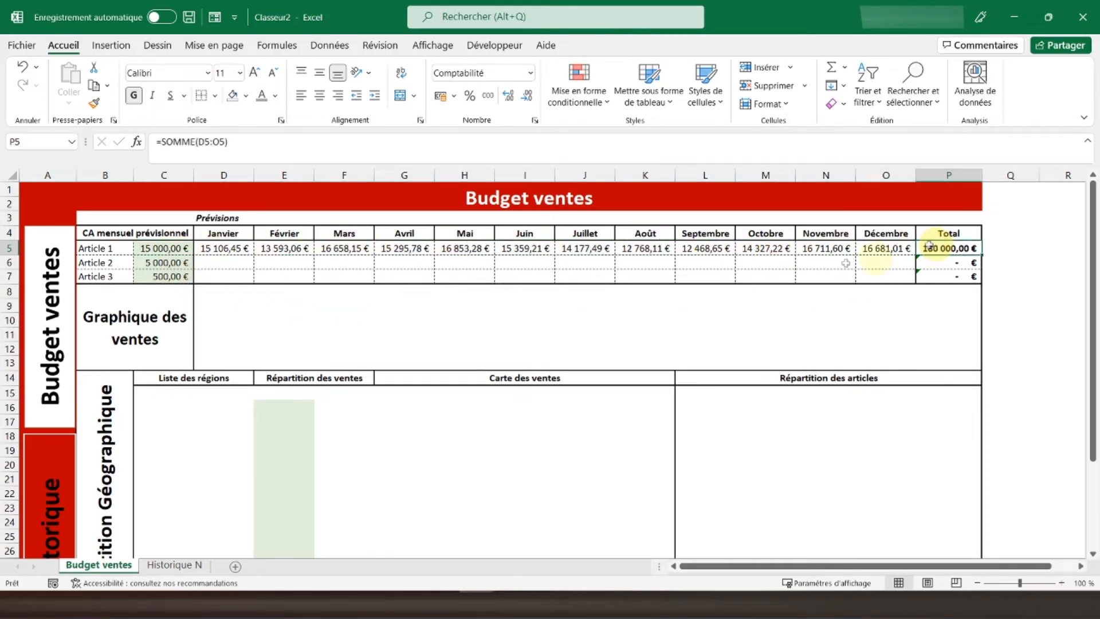
- Change the reference in the D5 formula to $C5 so that only the column is locked
{"action": "left_click", "coordinate": [227, 250]}
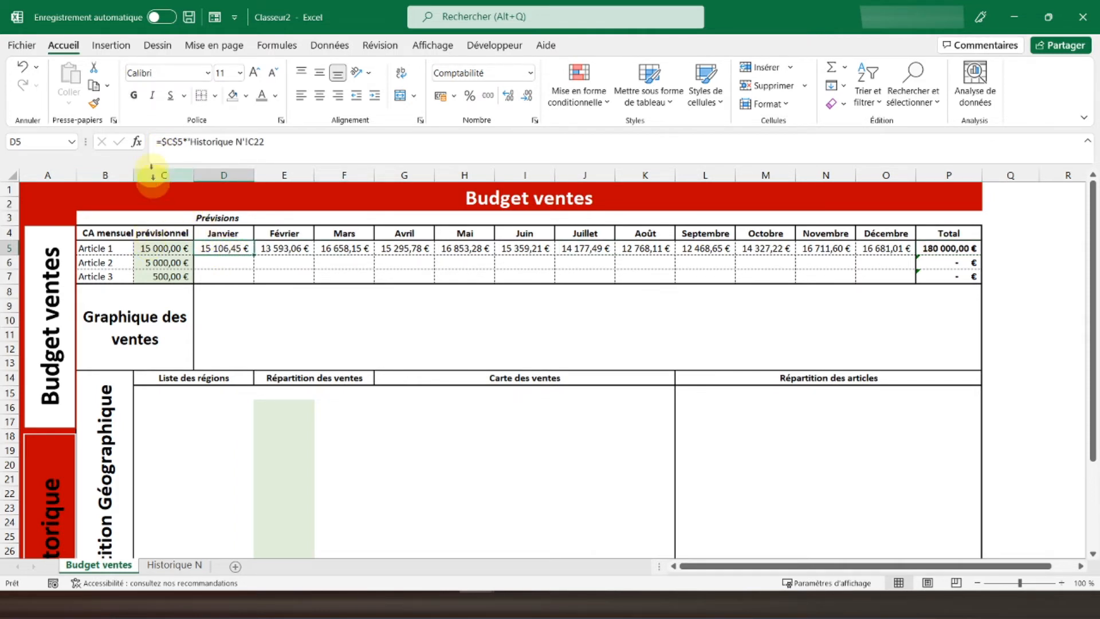
{"action": "left_click", "coordinate": [179, 141]}
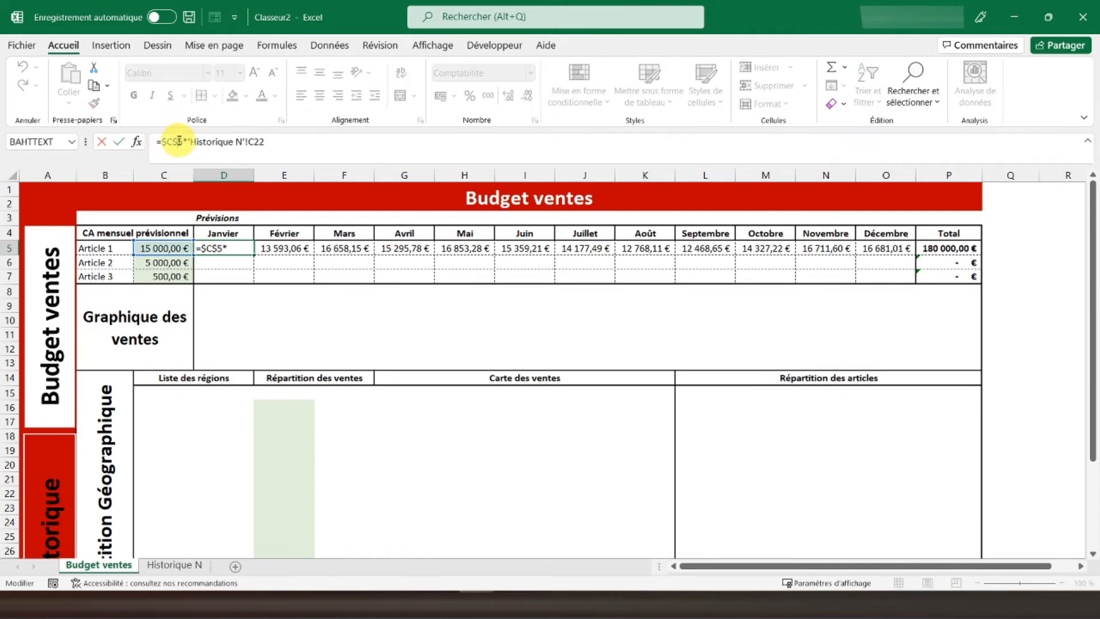
{"action": "key", "text": "BackSpace"}
{"action": "key", "text": "Return"}
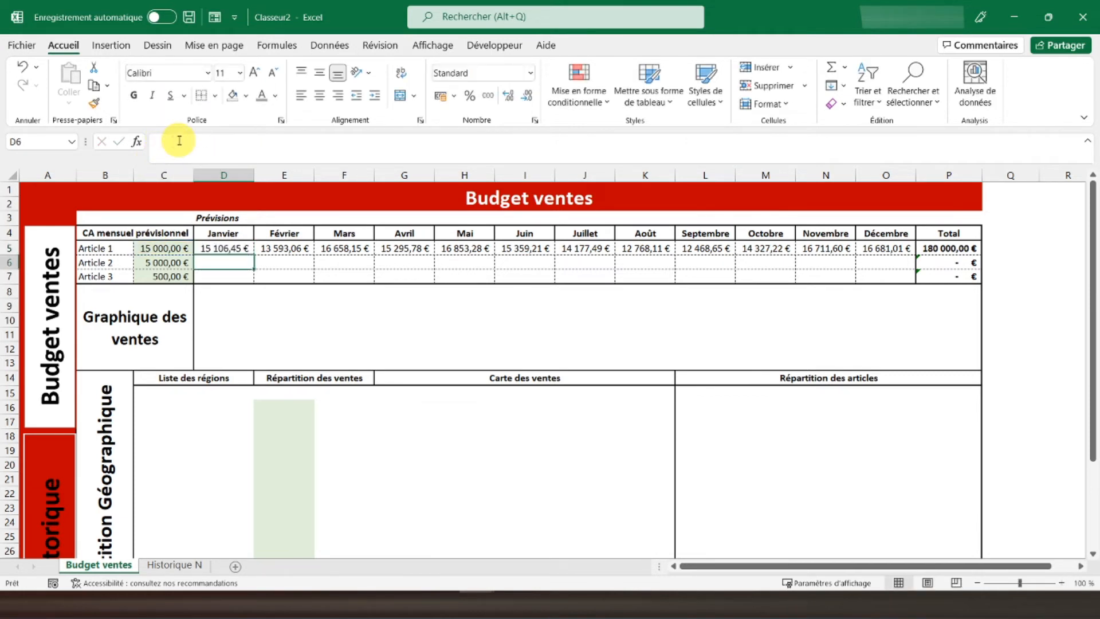
- Copy the D5 formula into D6:O6 for Article 2 as formulas only and apply the euro accounting format
{"action": "left_click", "coordinate": [232, 249]}
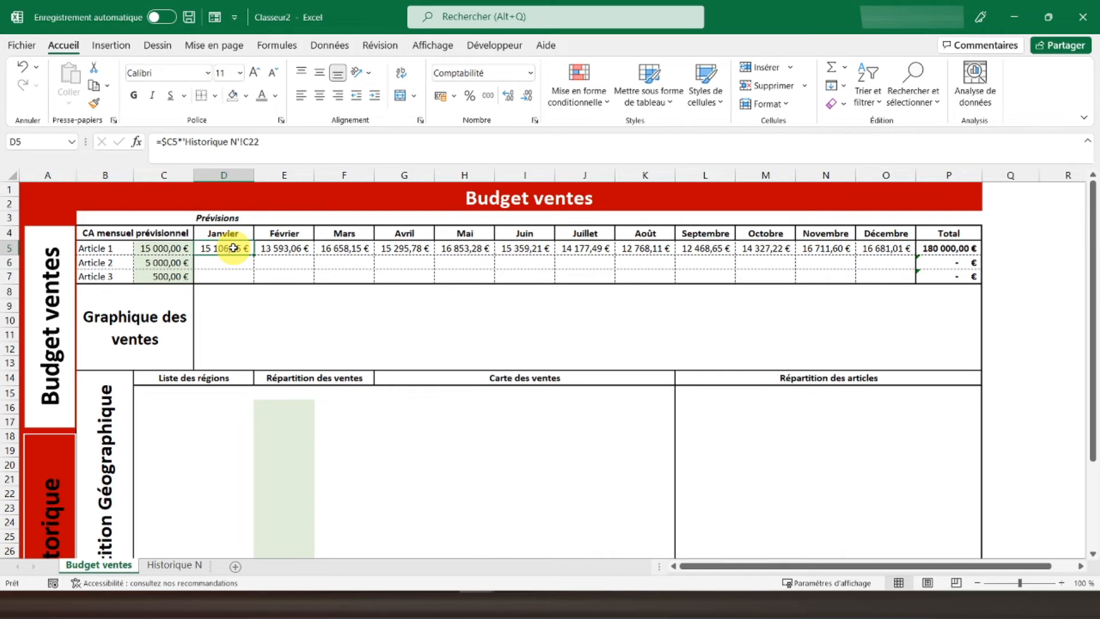
{"action": "right_click", "coordinate": [233, 248]}
{"action": "left_click", "coordinate": [290, 208]}
{"action": "left_click_drag", "start_coordinate": [221, 264], "coordinate": [877, 265]}
{"action": "right_click", "coordinate": [876, 265]}
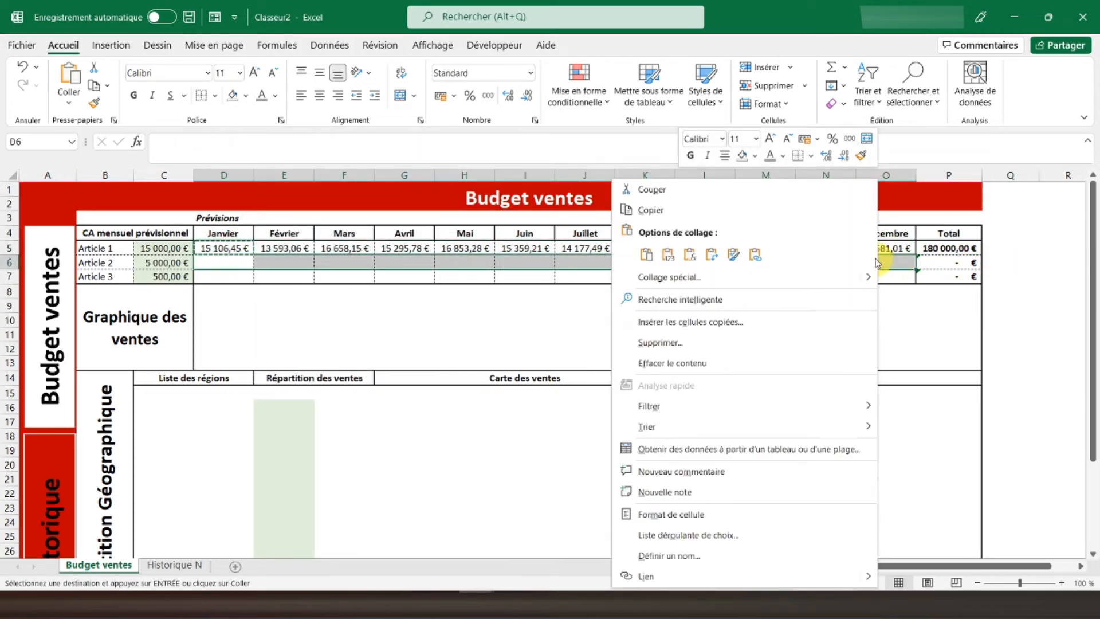
{"action": "left_click", "coordinate": [685, 252]}
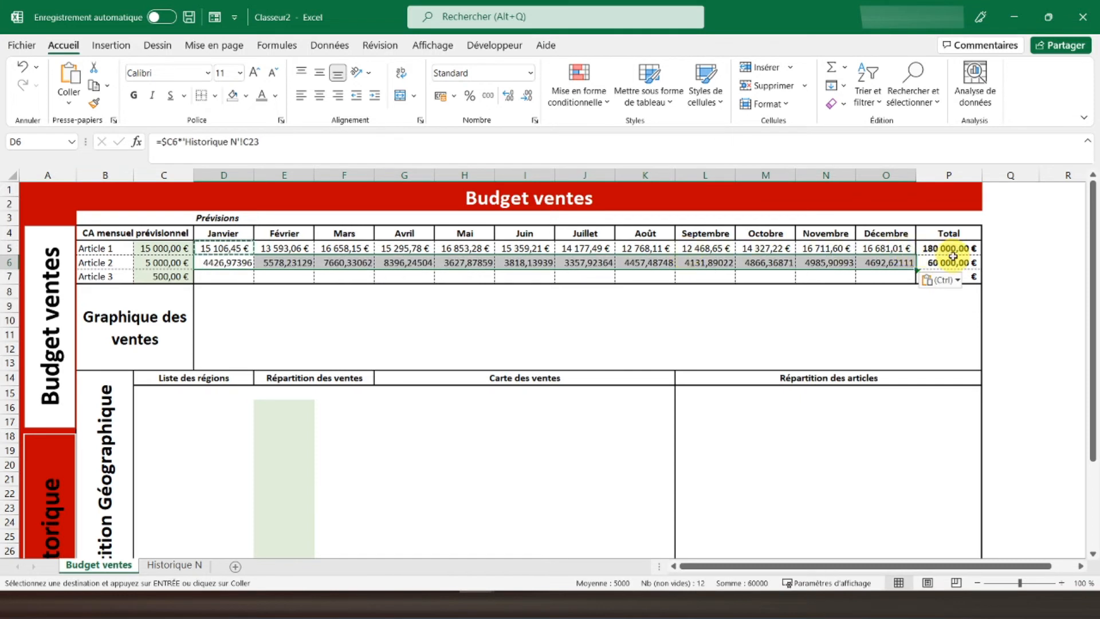
{"action": "left_click", "coordinate": [440, 99]}
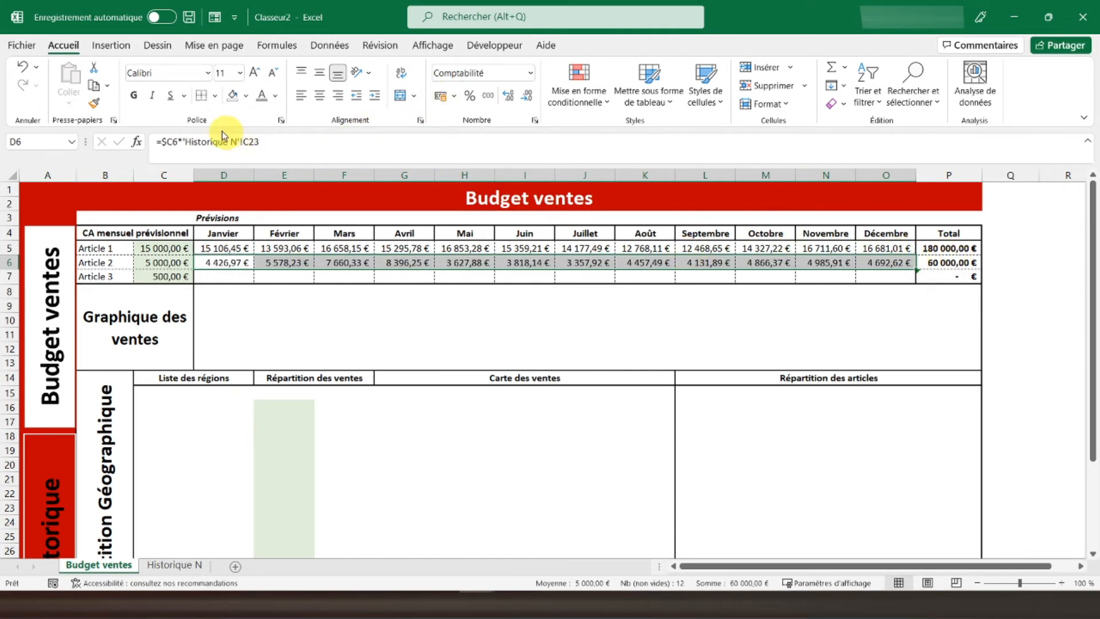
{"action": "left_click", "coordinate": [933, 260]}
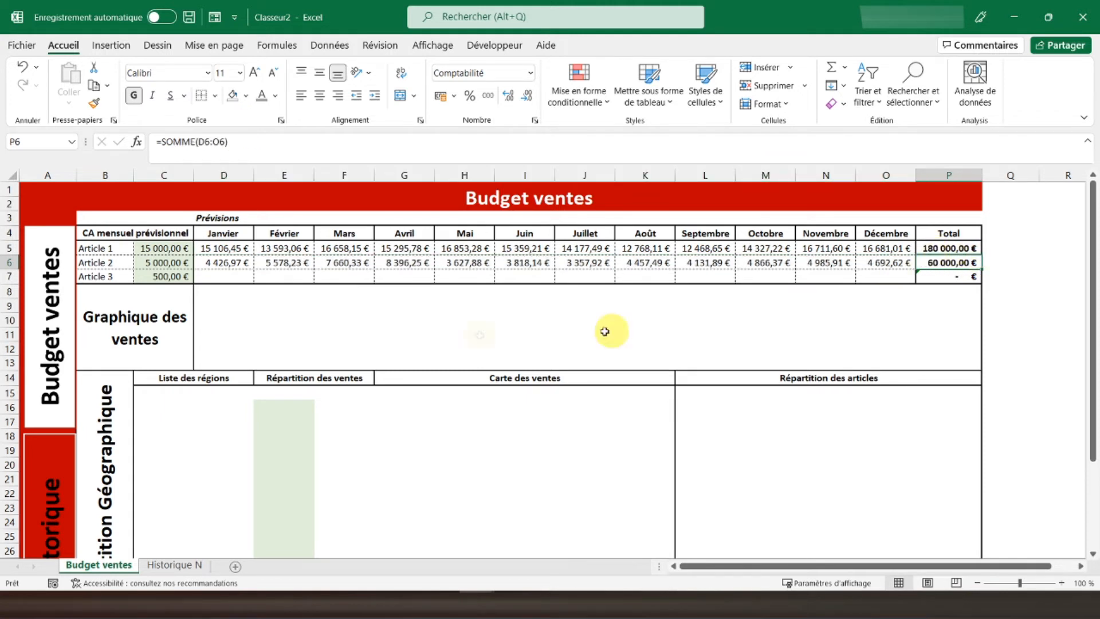
- Copy the D6 formula into D5:O7 as formulas only, filling the Article 3 row, and apply the euro accounting format
{"action": "left_click", "coordinate": [221, 264]}
{"action": "right_click", "coordinate": [222, 265]}
{"action": "left_click", "coordinate": [255, 195]}
{"action": "left_click_drag", "start_coordinate": [220, 276], "coordinate": [906, 250]}
{"action": "right_click", "coordinate": [907, 249]}
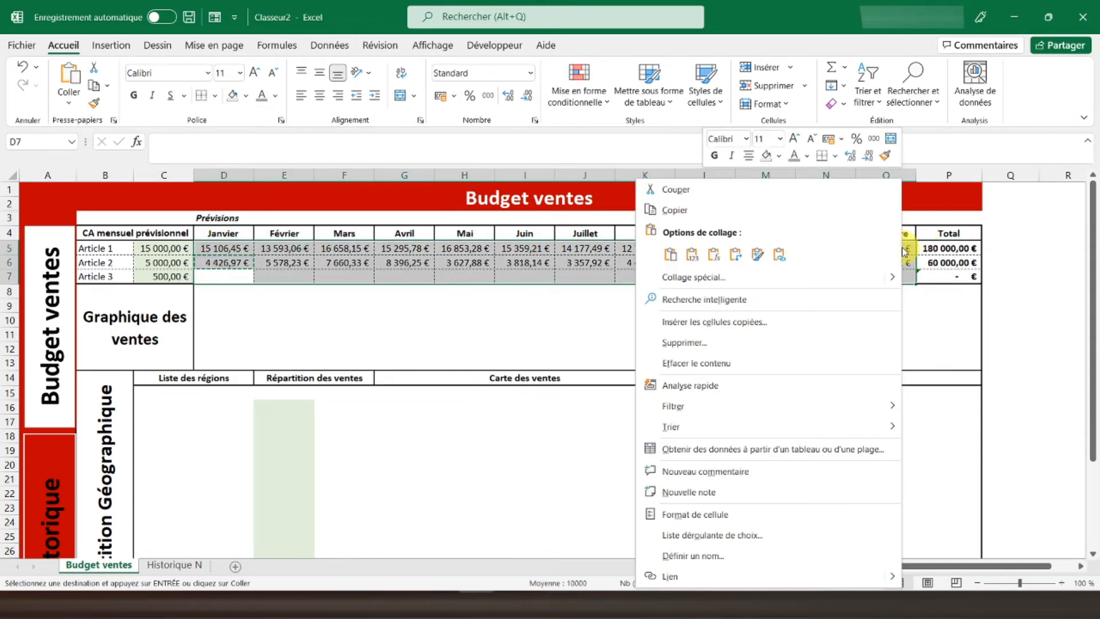
{"action": "left_click", "coordinate": [711, 256]}
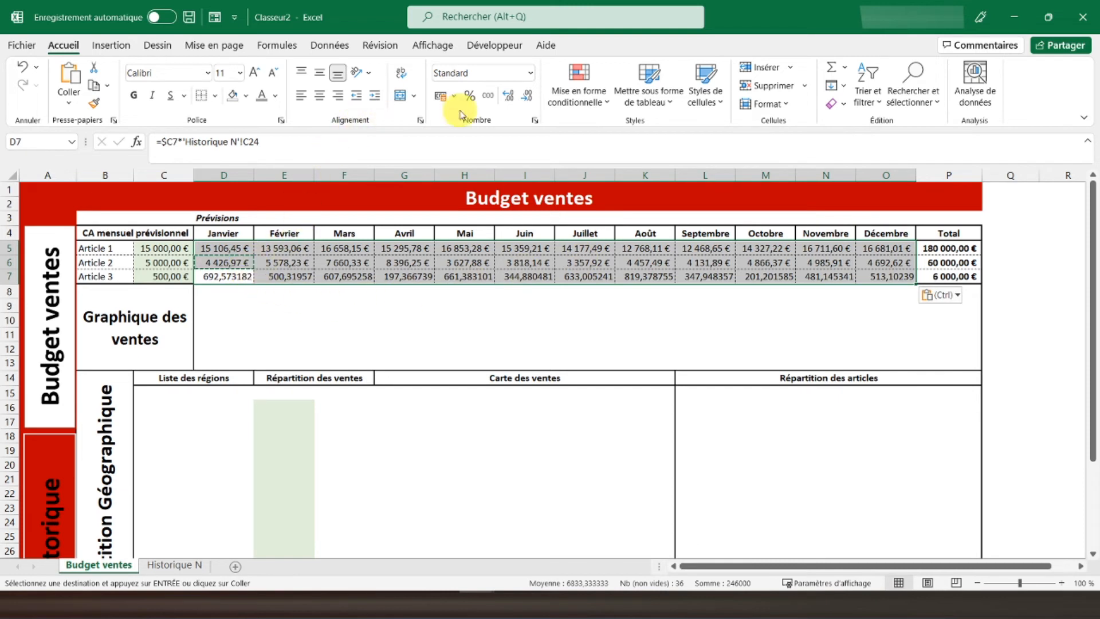
{"action": "left_click", "coordinate": [440, 96]}
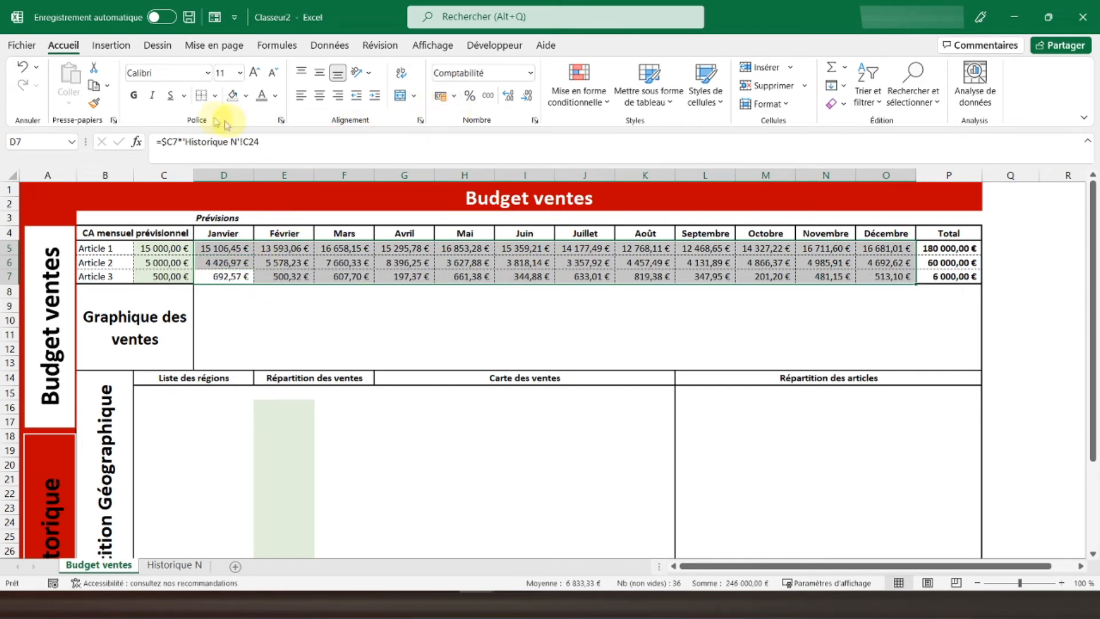
- Check each article's annual total in P5:P7 against its monthly revenue forecast in C5:C7
{"action": "left_click", "coordinate": [357, 252]}
{"action": "left_click", "coordinate": [939, 276]}
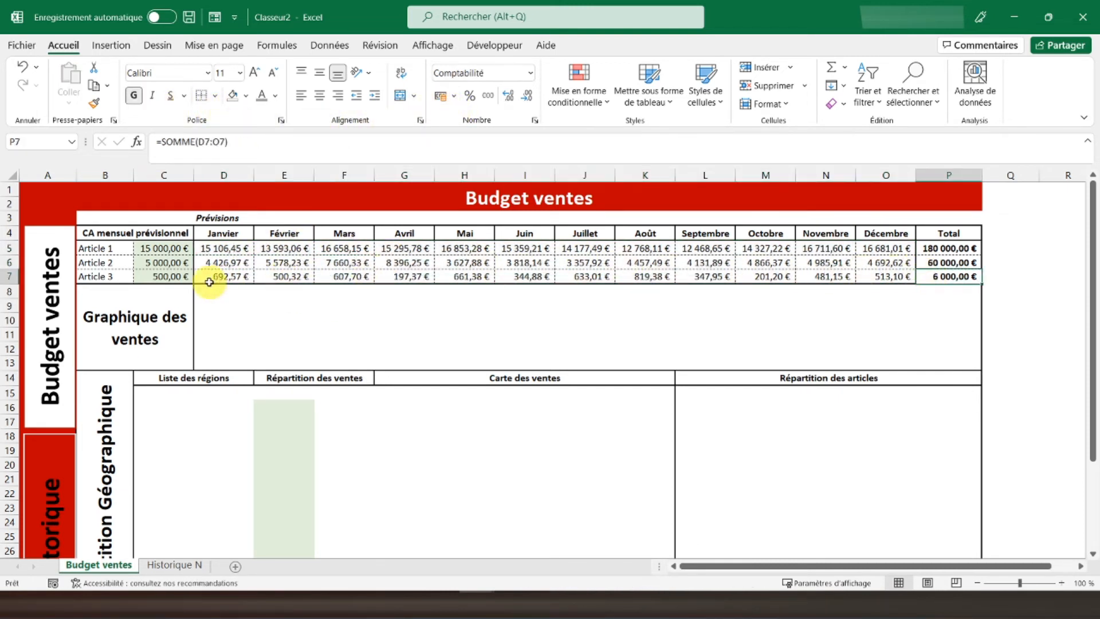
{"action": "left_click", "coordinate": [167, 276]}
{"action": "left_click", "coordinate": [938, 276]}
{"action": "left_click", "coordinate": [188, 262]}
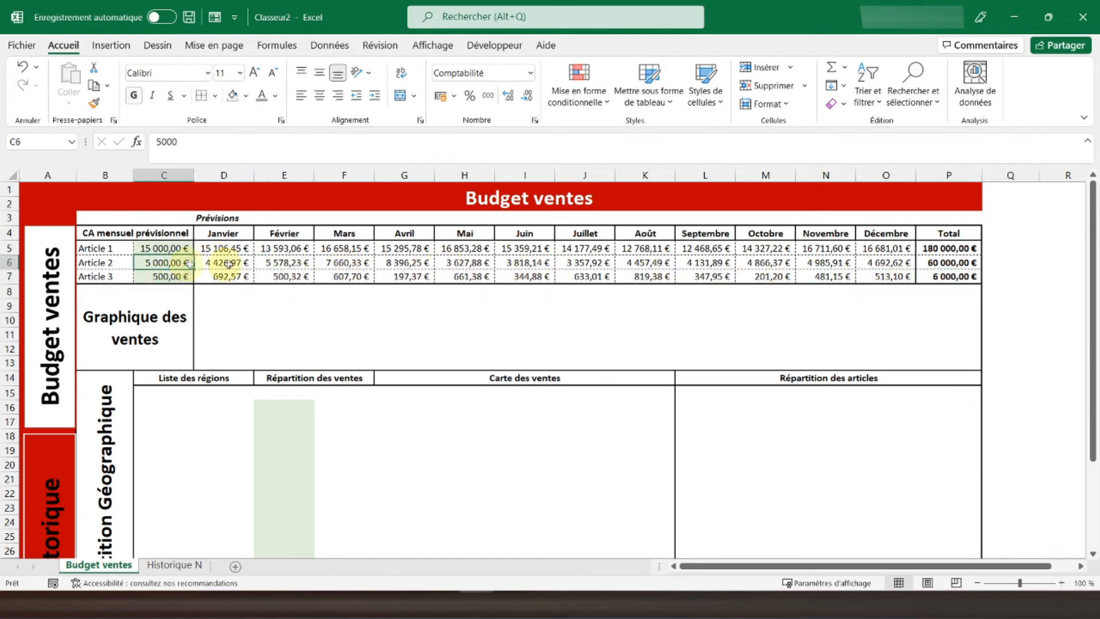
{"action": "left_click", "coordinate": [935, 264]}
{"action": "left_click", "coordinate": [169, 249]}
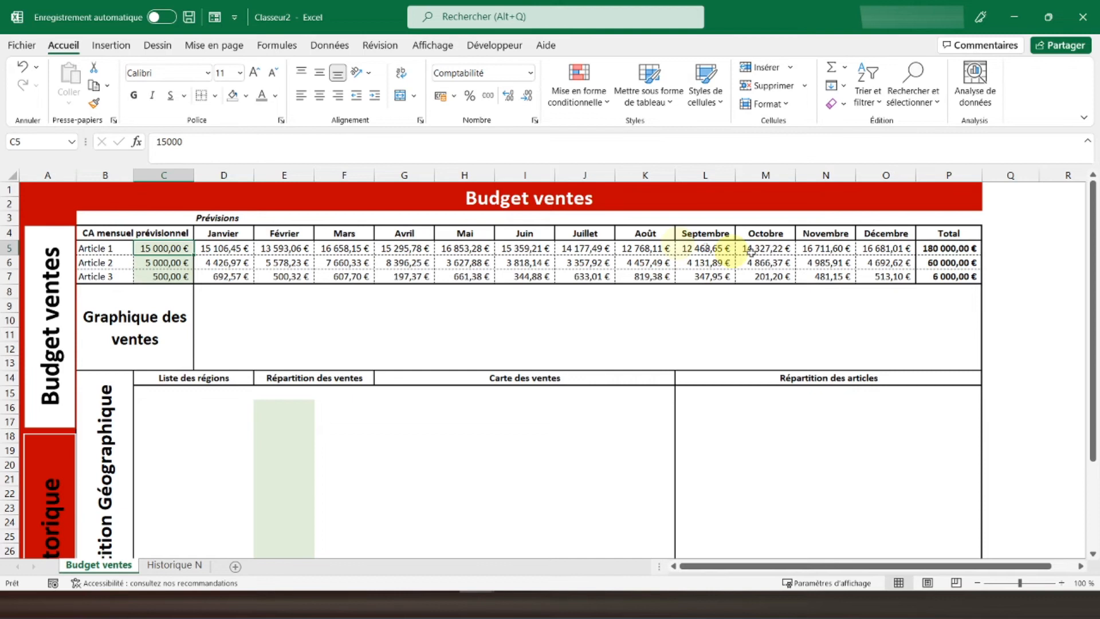
{"action": "left_click", "coordinate": [933, 250]}
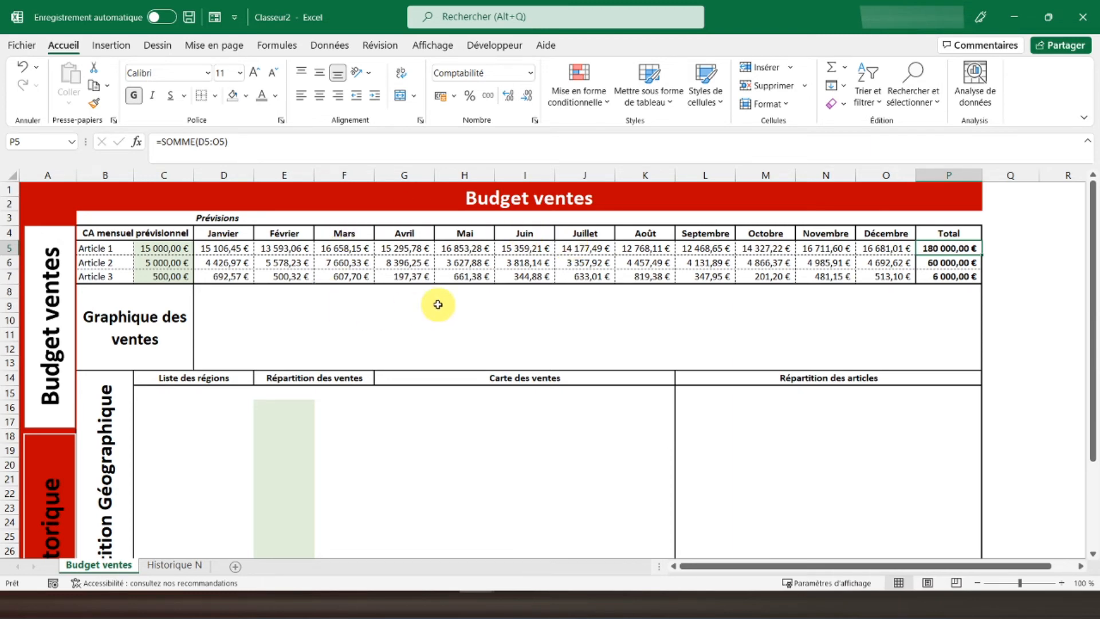
- Apply the percentage format to the green sales distribution cells E16:E28
{"action": "scroll", "coordinate": [376, 327], "scroll_direction": "down", "scroll_amount": 2}
{"action": "left_click", "coordinate": [349, 322]}
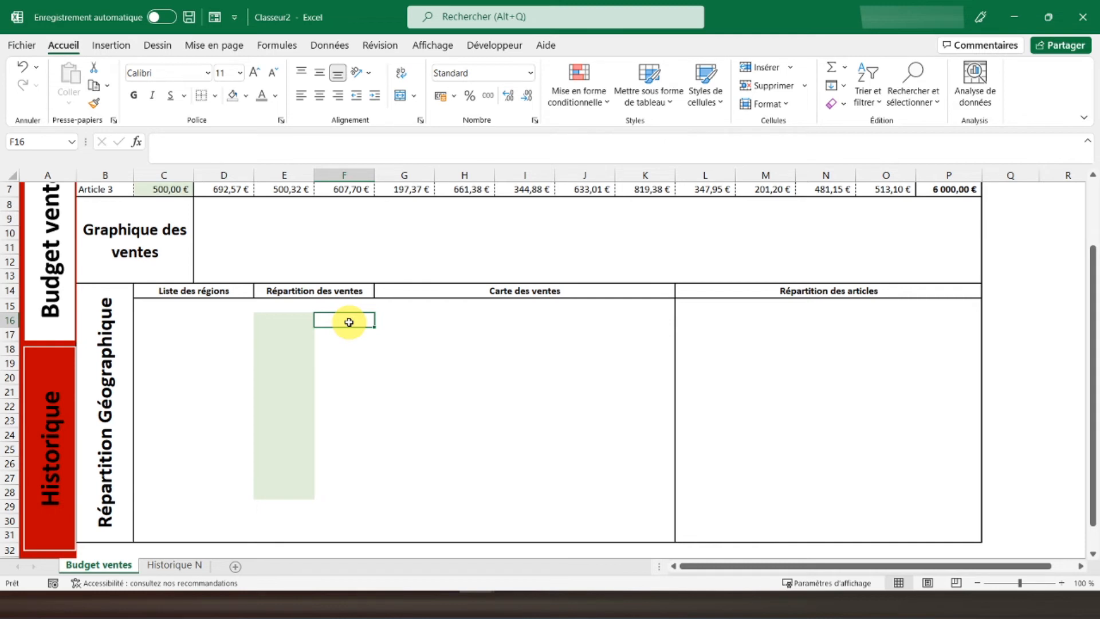
{"action": "left_click_drag", "start_coordinate": [289, 319], "coordinate": [287, 496]}
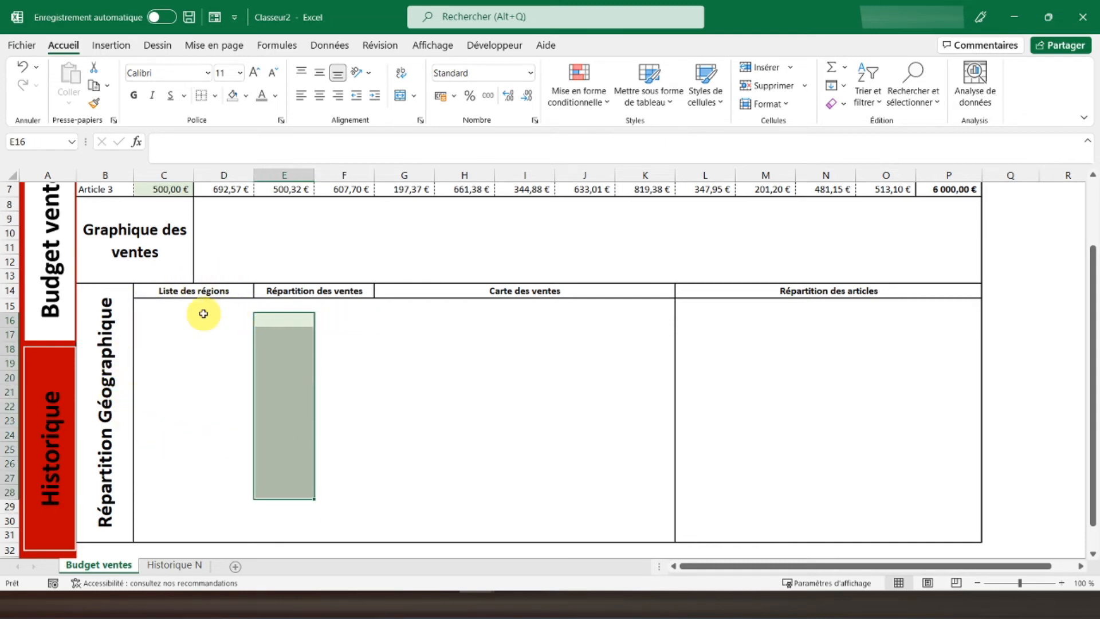
{"action": "left_click", "coordinate": [468, 98]}
- Enter sales distribution shares of 10%, 20%, 30%, 4% and 10% in E16:E20
{"action": "left_click", "coordinate": [290, 320]}
{"action": "type", "text": "10"}
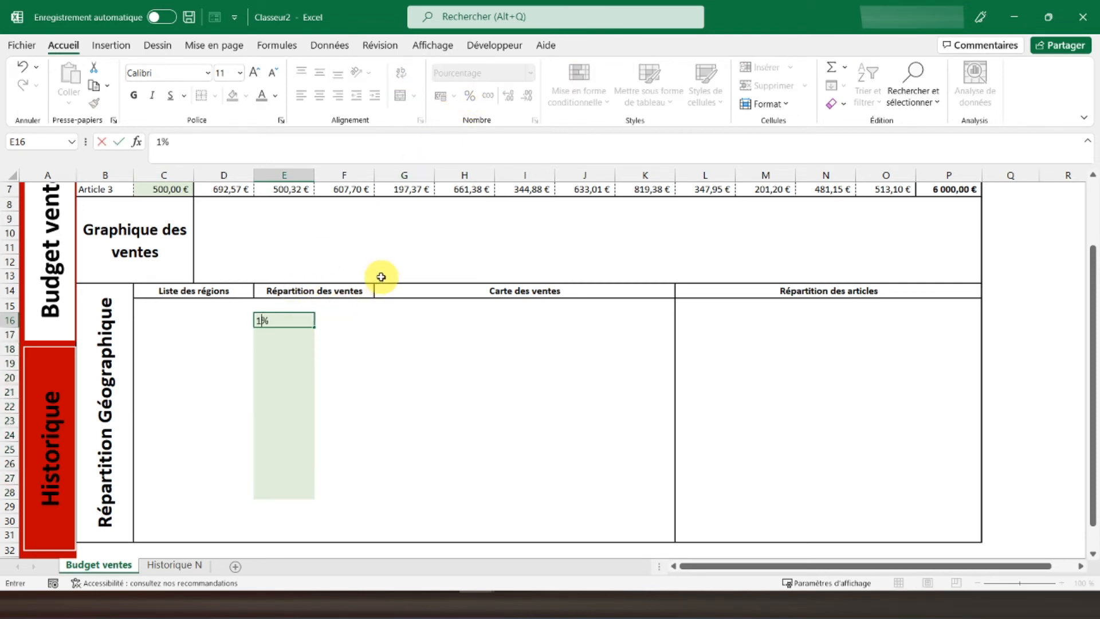
{"action": "key", "text": "Return"}
{"action": "type", "text": "20"}
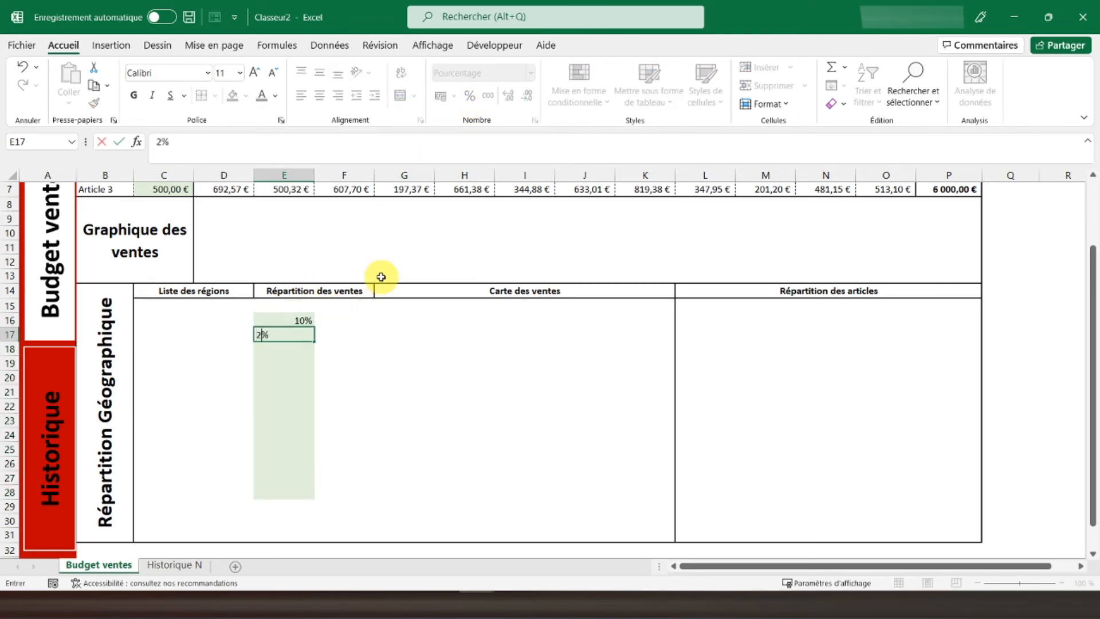
{"action": "key", "text": "Return"}
{"action": "type", "text": "30"}
{"action": "key", "text": "Return"}
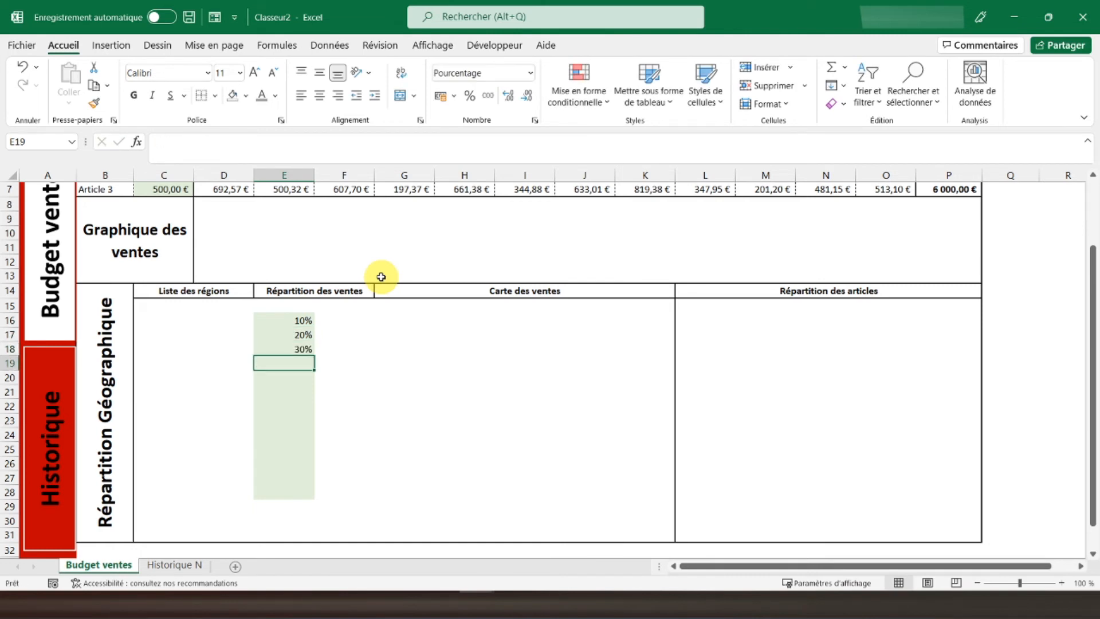
{"action": "type", "text": "4"}
{"action": "key", "text": "Return"}
{"action": "type", "text": "10"}
{"action": "key", "text": "Return"}
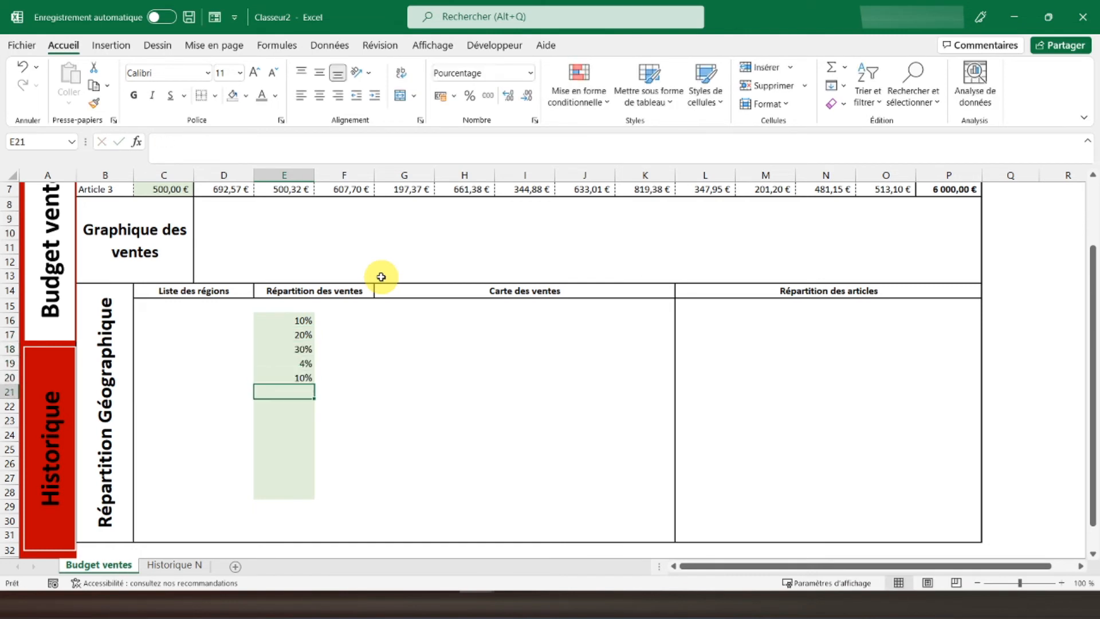
- Enter sales distribution shares of 5%, 5%, 6% and 2% in E21:E24
{"action": "type", "text": "5"}
{"action": "key", "text": "Return"}
{"action": "type", "text": "5"}
{"action": "key", "text": "Return"}
{"action": "type", "text": "6"}
{"action": "key", "text": "Return"}
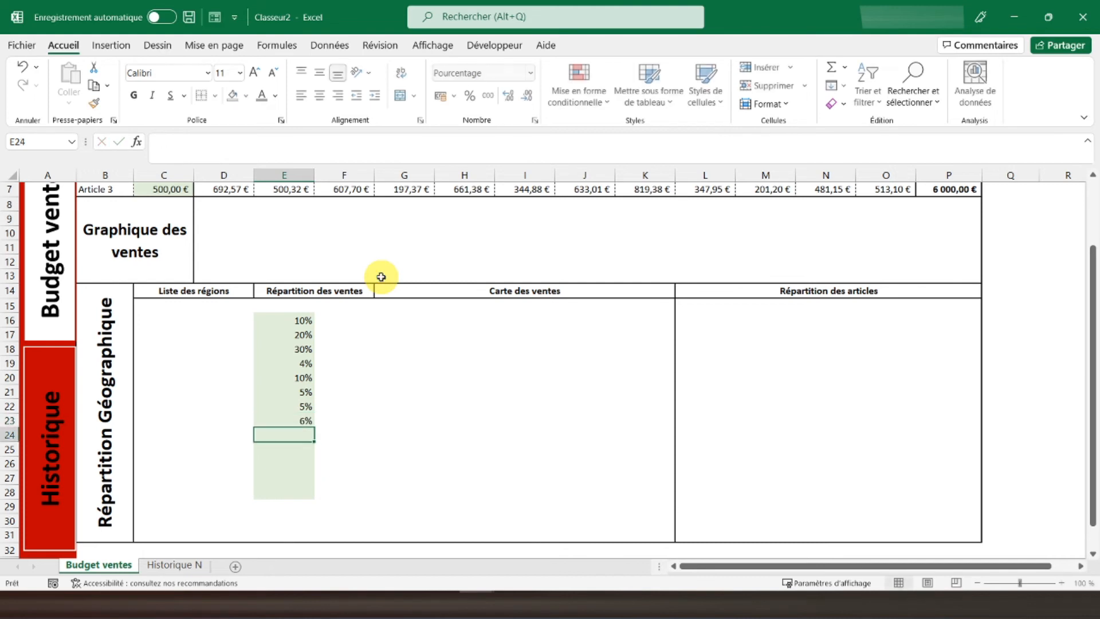
{"action": "type", "text": "2"}
{"action": "key", "text": "Return"}
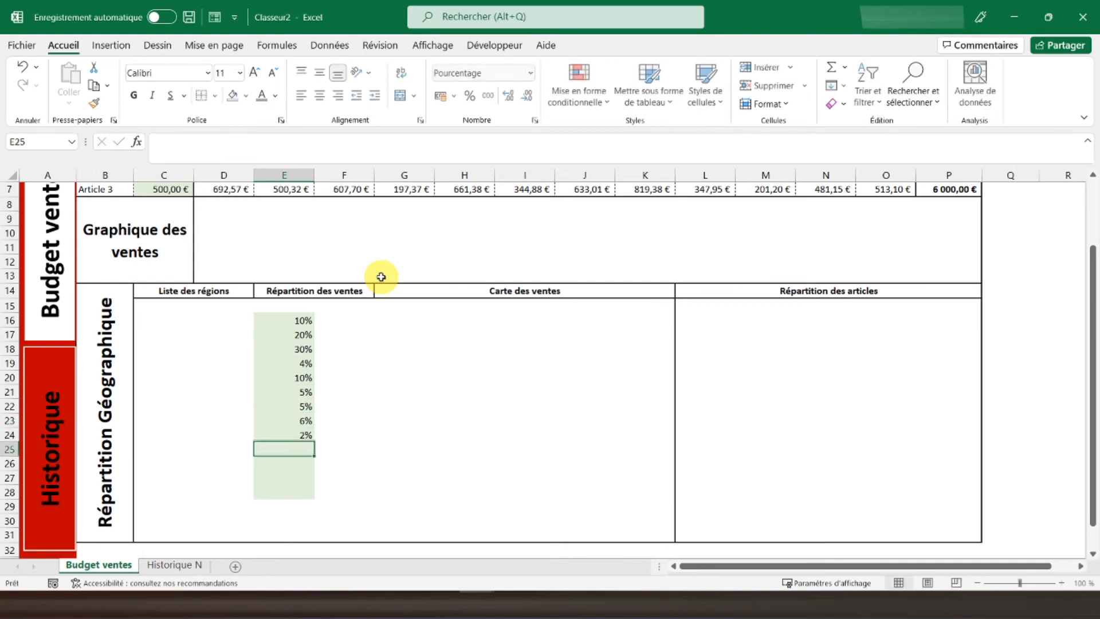
- Enter sales distribution shares of 5%, 1%, 1% and 1% in E25:E28
{"action": "type", "text": "5"}
{"action": "key", "text": "Return"}
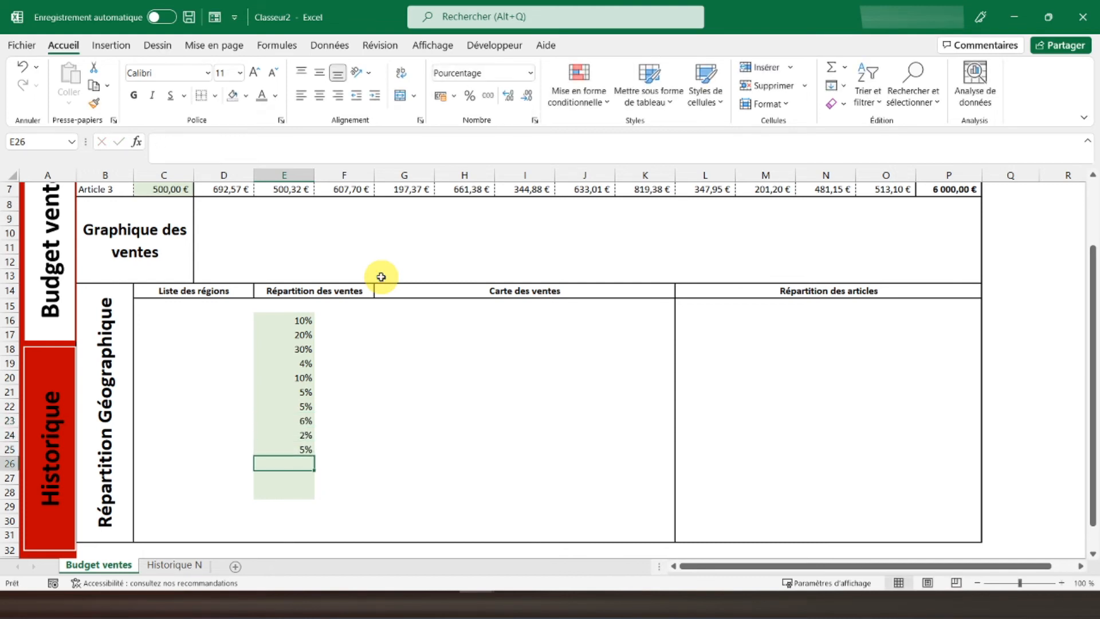
{"action": "type", "text": "1"}
{"action": "key", "text": "Return"}
{"action": "type", "text": "1"}
{"action": "key", "text": "Return"}
{"action": "type", "text": "1"}
{"action": "key", "text": "Return"}
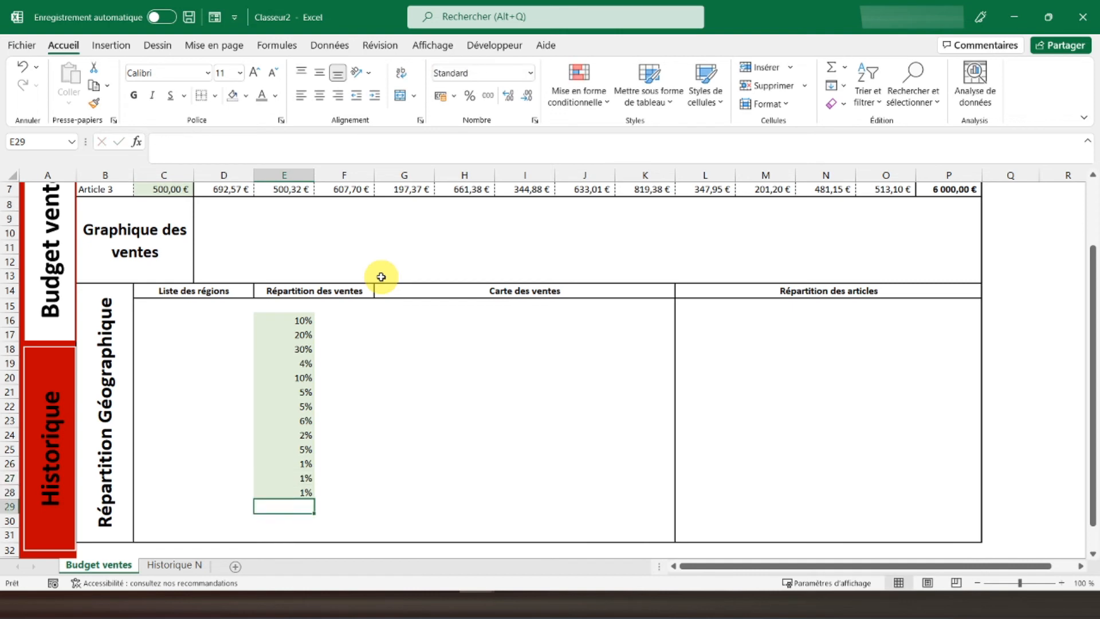
- Check the sum of the distribution shares in E16:E28 and the matching region list range C16:D28
{"action": "left_click_drag", "start_coordinate": [275, 322], "coordinate": [287, 490]}
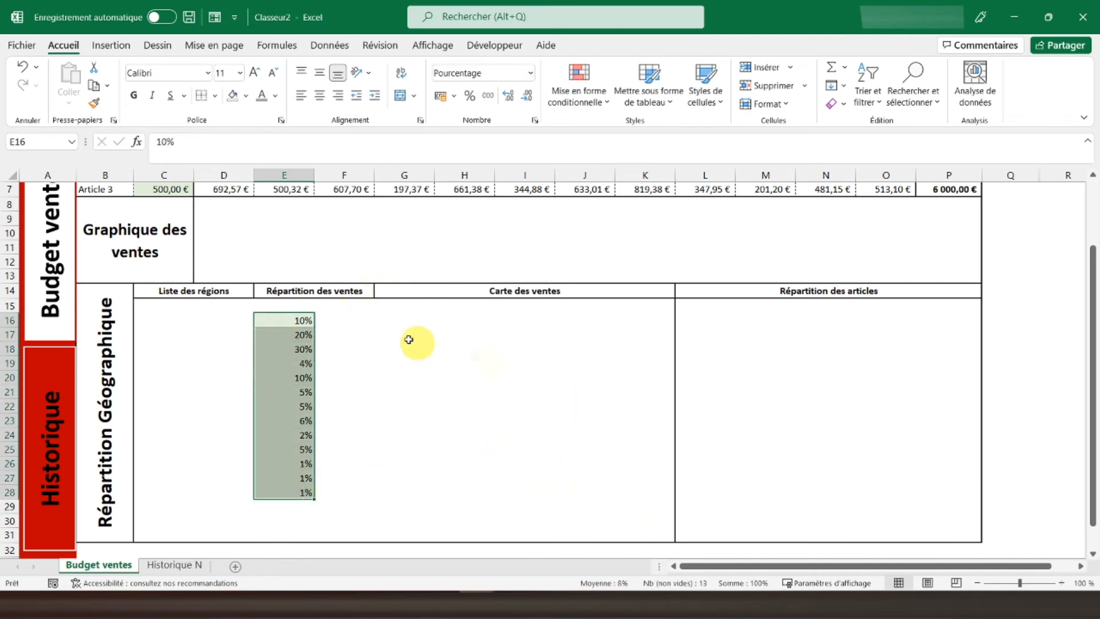
{"action": "left_click", "coordinate": [340, 319]}
{"action": "left_click_drag", "start_coordinate": [224, 320], "coordinate": [193, 491]}
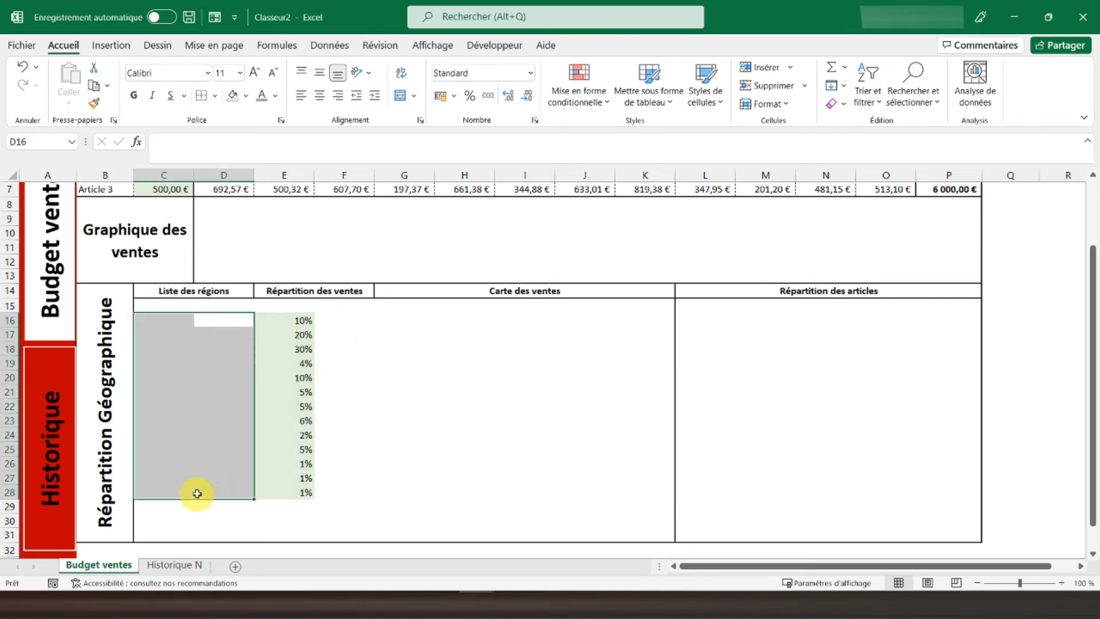
- Write a formula in F16 that multiplies the sum of the annual totals P5, P6 and P7 by the share in E16
{"action": "left_click", "coordinate": [341, 321]}
{"action": "scroll", "coordinate": [341, 321], "scroll_direction": "up", "scroll_amount": 1}
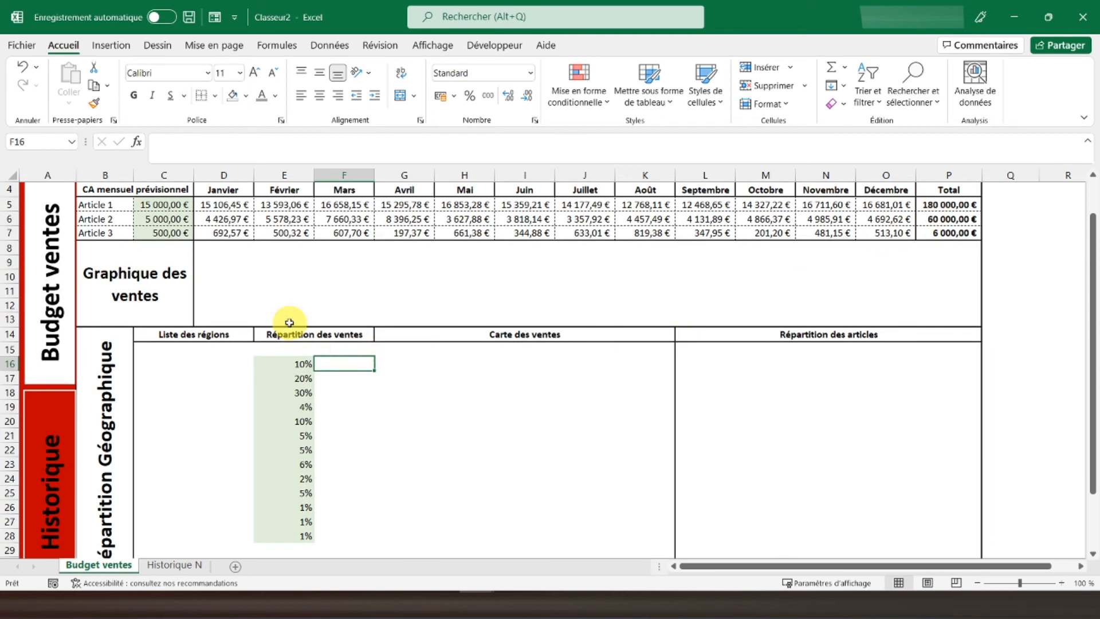
{"action": "type", "text": "="}
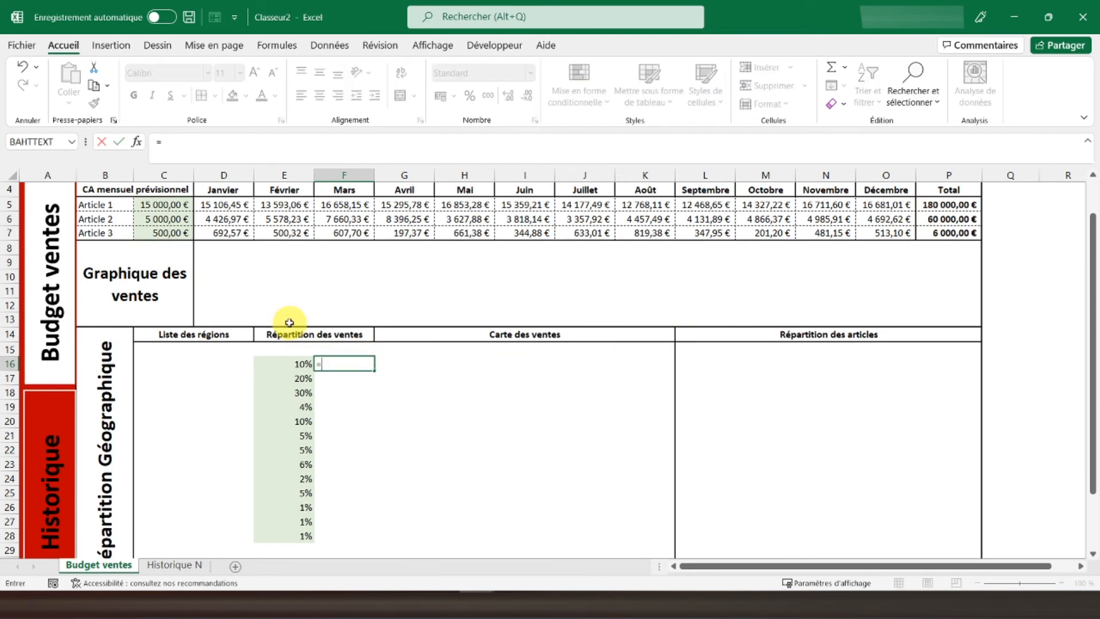
{"action": "type", "text": "("}
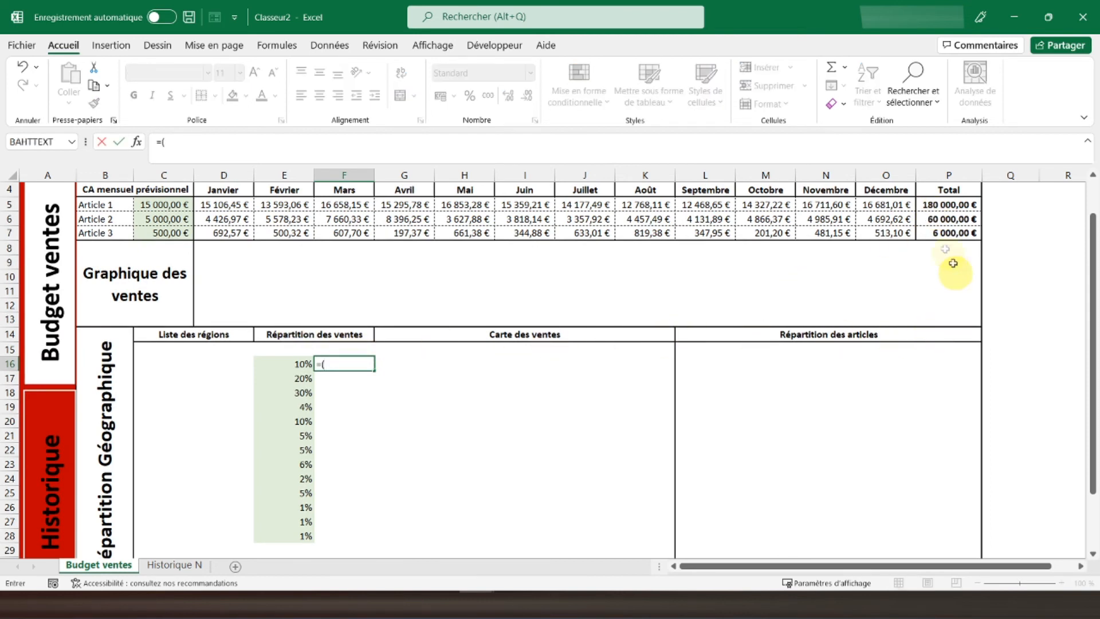
{"action": "left_click", "coordinate": [942, 206]}
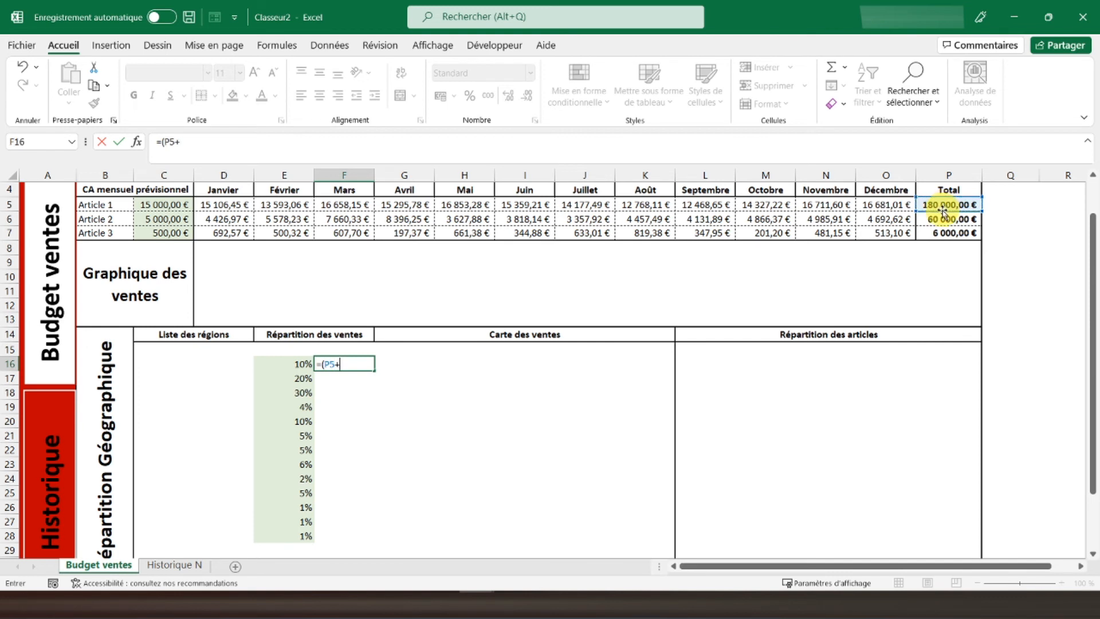
{"action": "left_click", "coordinate": [943, 220]}
{"action": "type", "text": "+"}
{"action": "left_click", "coordinate": [944, 234]}
{"action": "left_click", "coordinate": [259, 147]}
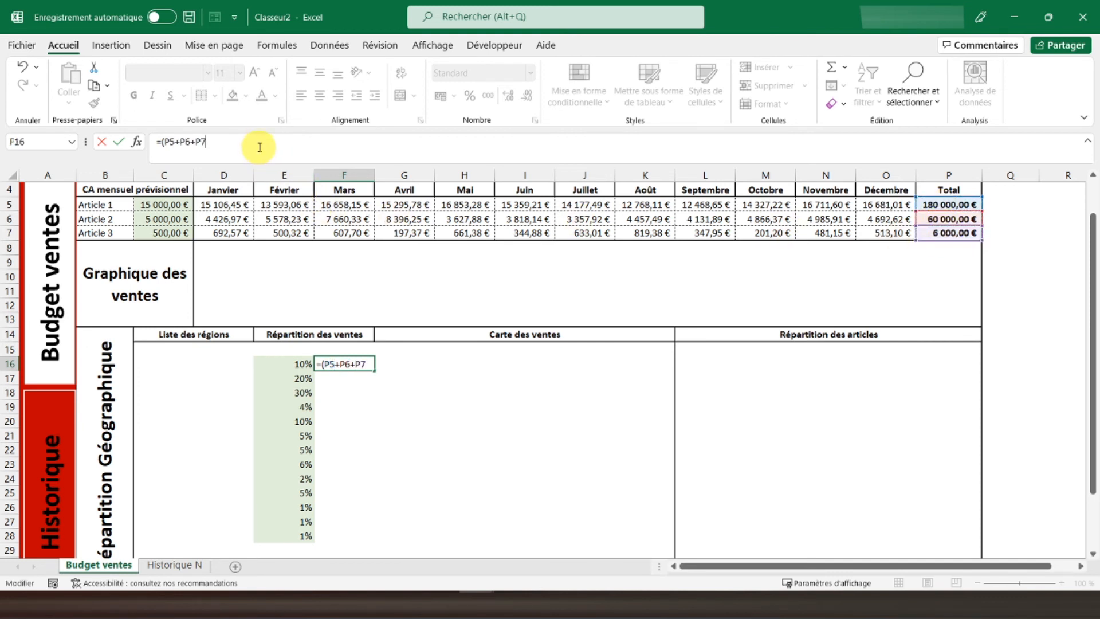
{"action": "type", "text": ")*"}
{"action": "left_click", "coordinate": [287, 363]}
- Make the P5, P6 and P7 references absolute in the F16 formula and copy it down to F28
{"action": "left_click", "coordinate": [170, 142]}
{"action": "key", "text": "F4"}
{"action": "left_click", "coordinate": [199, 142]}
{"action": "key", "text": "F4"}
{"action": "key", "text": "F4"}
{"action": "key", "text": "Return"}
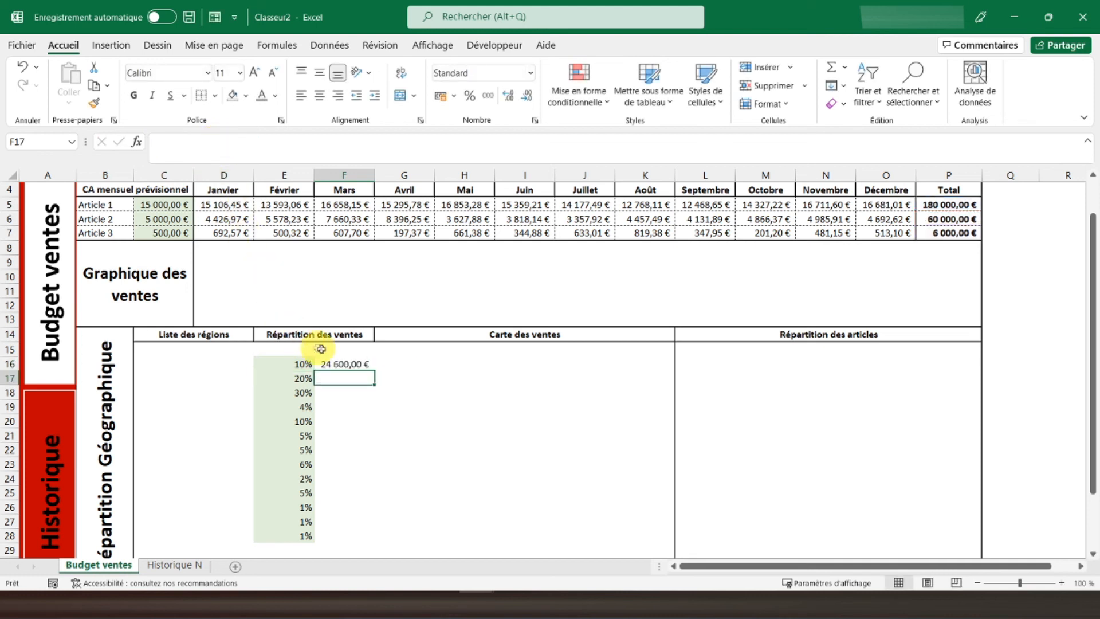
{"action": "left_click", "coordinate": [365, 367]}
{"action": "left_click_drag", "start_coordinate": [373, 370], "coordinate": [355, 537]}
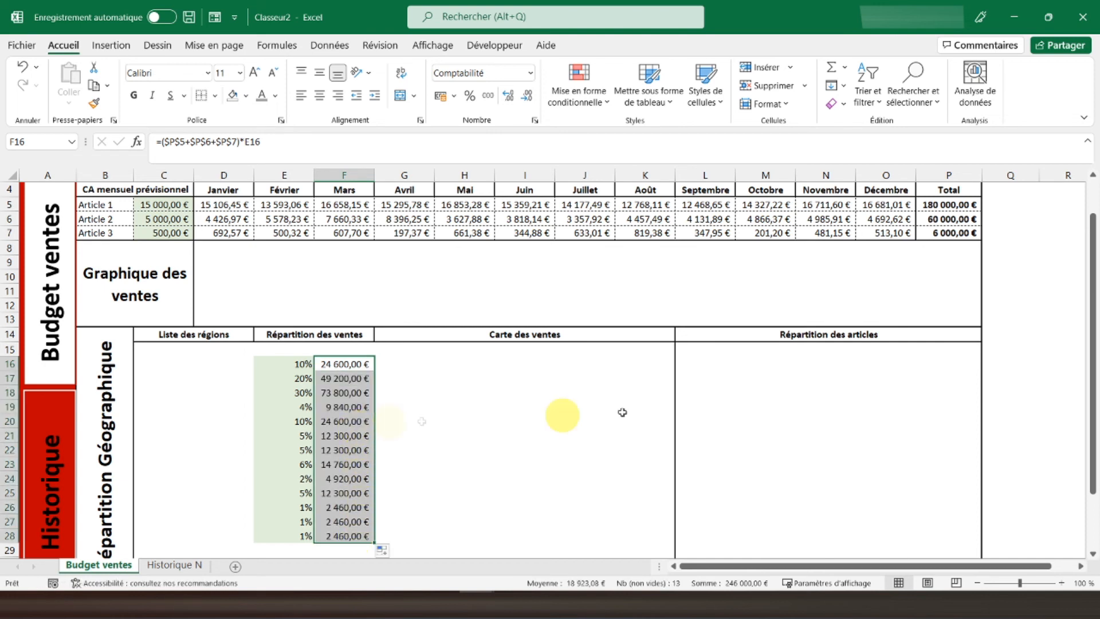
- Check the sum of the annual totals in P5:P7 and the first share in E16, and return to cell A1
{"action": "left_click_drag", "start_coordinate": [926, 205], "coordinate": [927, 235]}
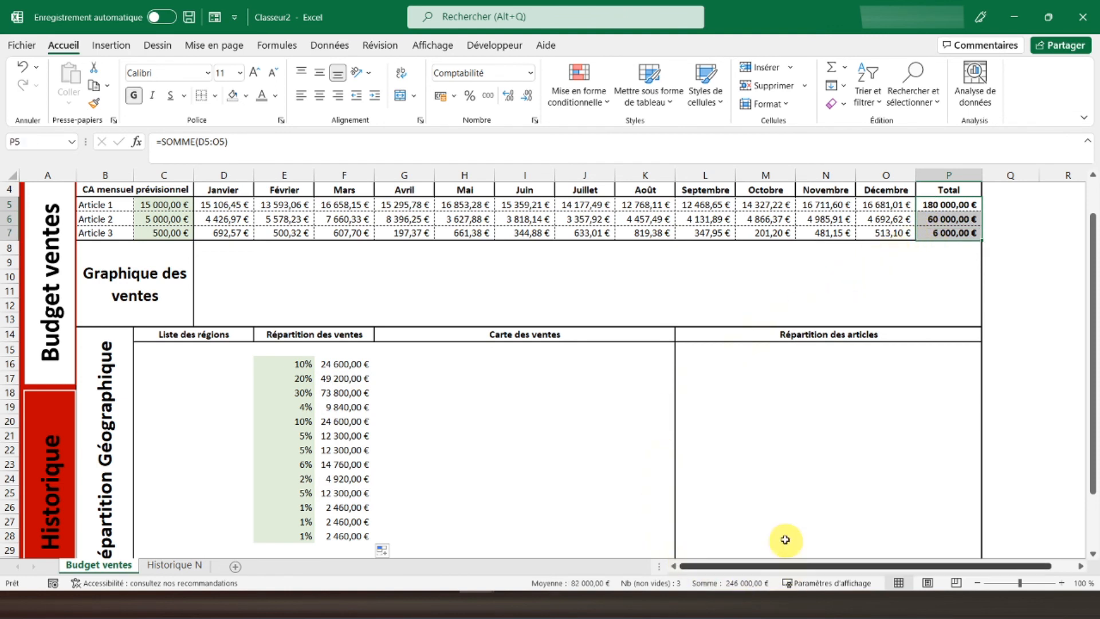
{"action": "left_click", "coordinate": [281, 363]}
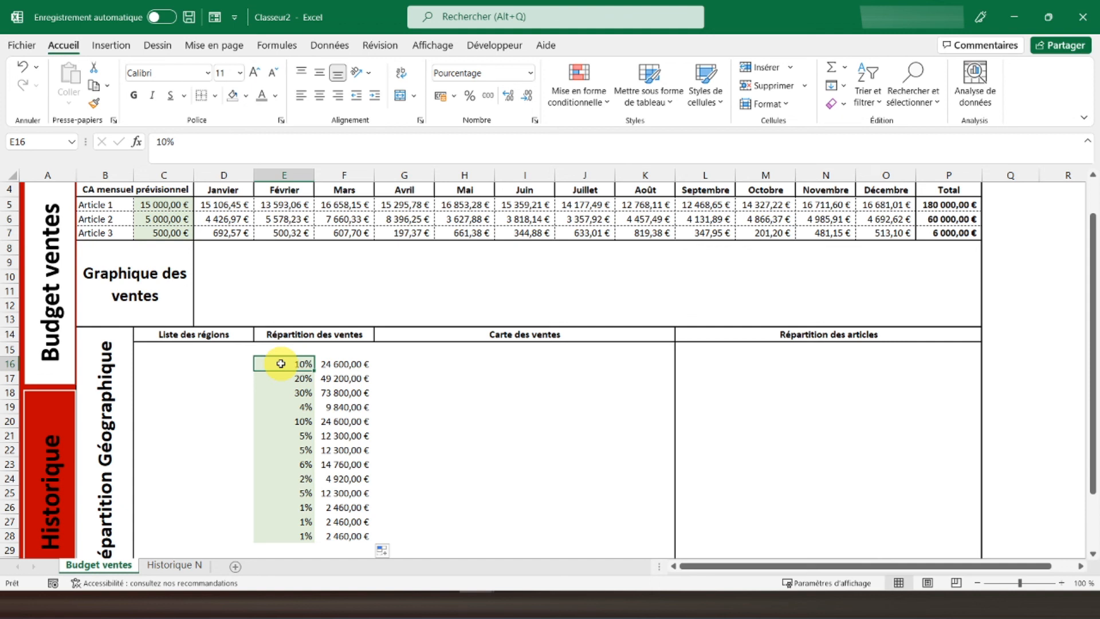
{"action": "scroll", "coordinate": [281, 364], "scroll_direction": "up", "scroll_amount": 1}
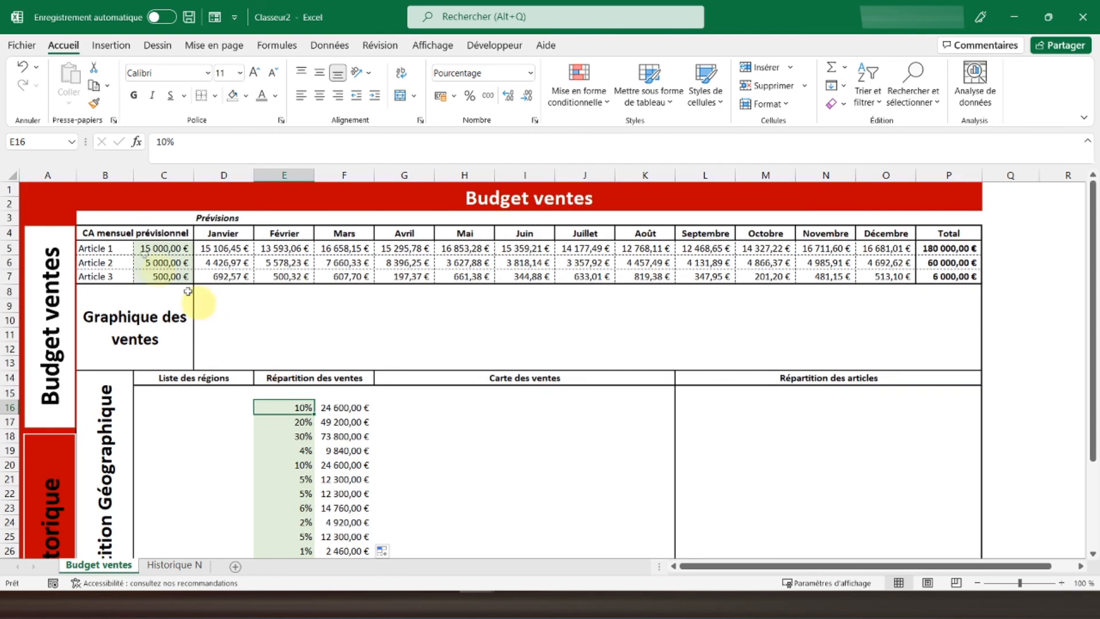
{"action": "left_click", "coordinate": [60, 197]}
{"action": "left_click", "coordinate": [43, 187]}
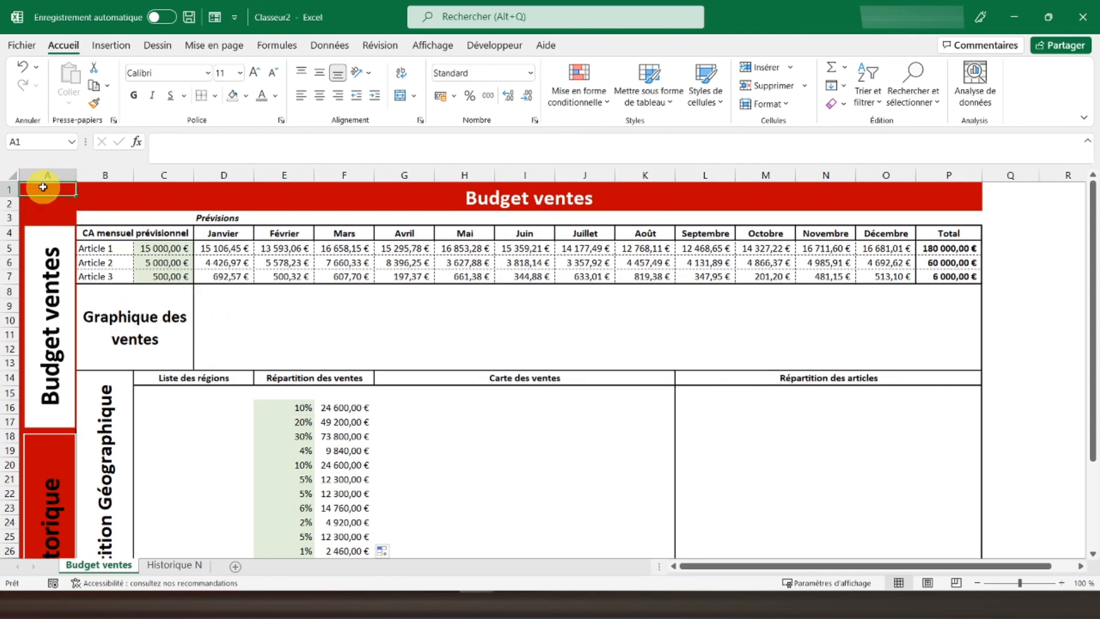